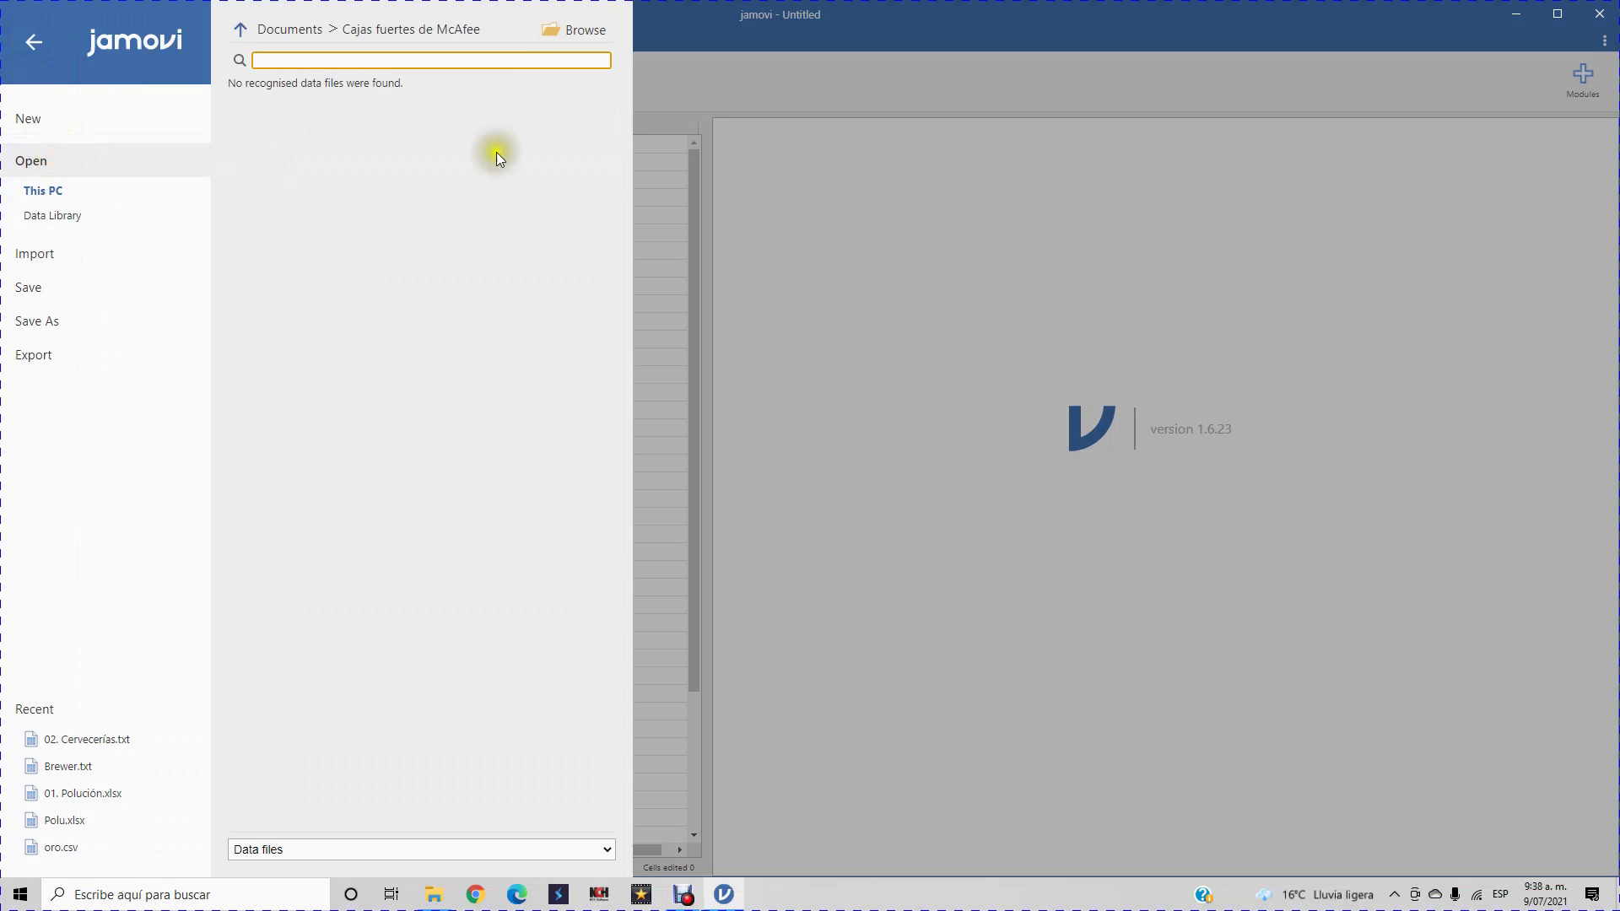
Open the data file "02. Cervecerías" from the "Jamovi - Curso" folder
{"action": "left_click", "coordinate": [582, 30]}
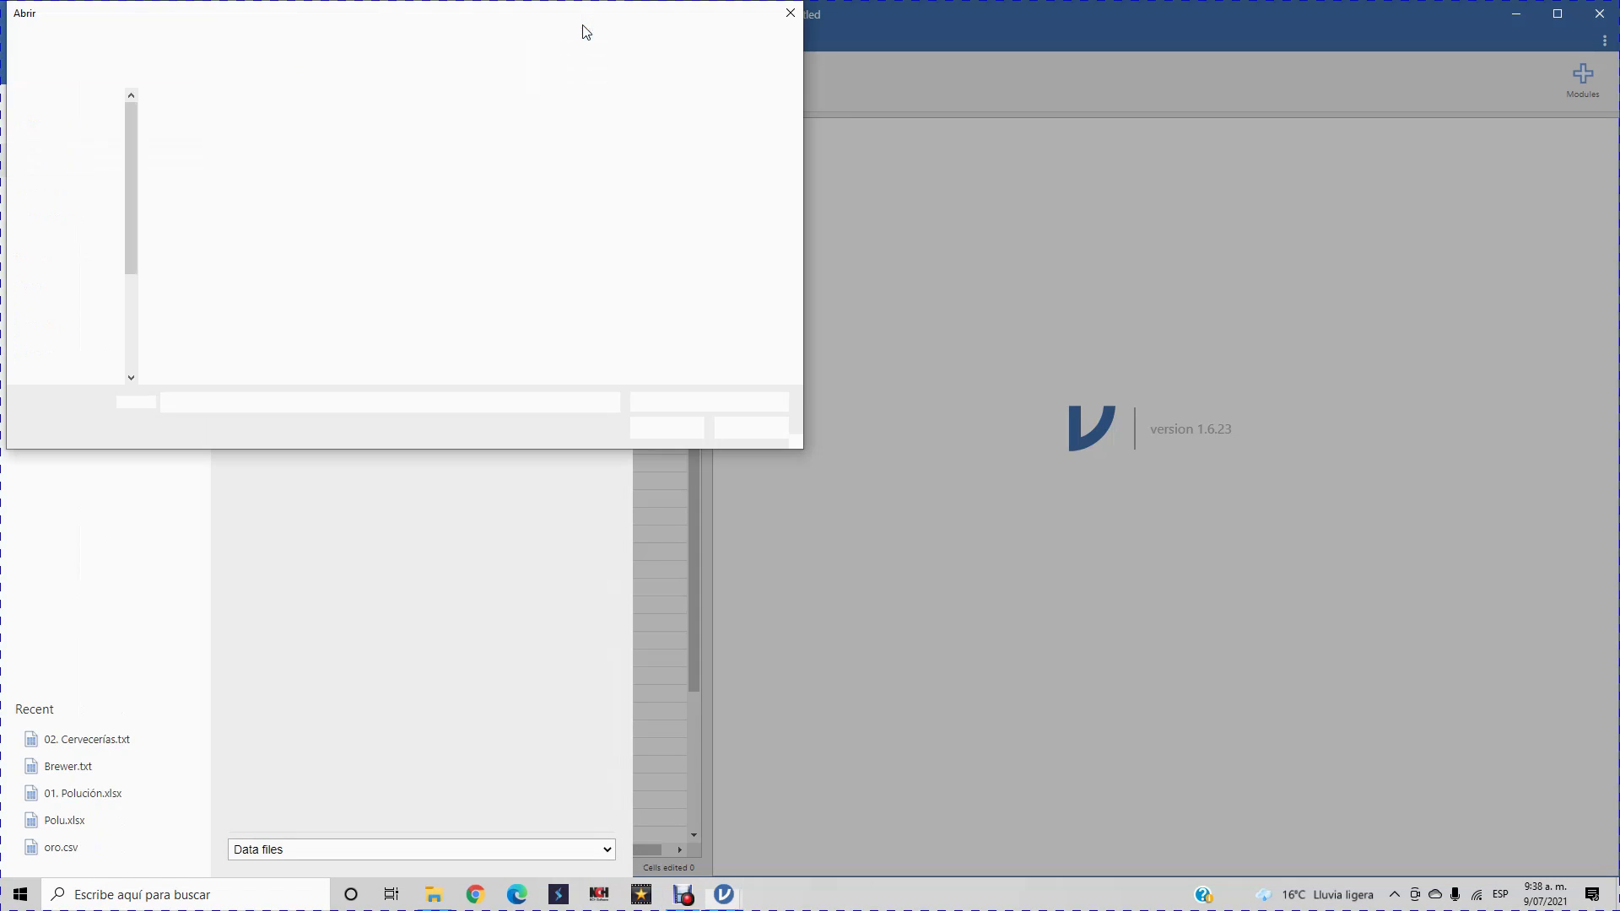
{"action": "left_click", "coordinate": [194, 145]}
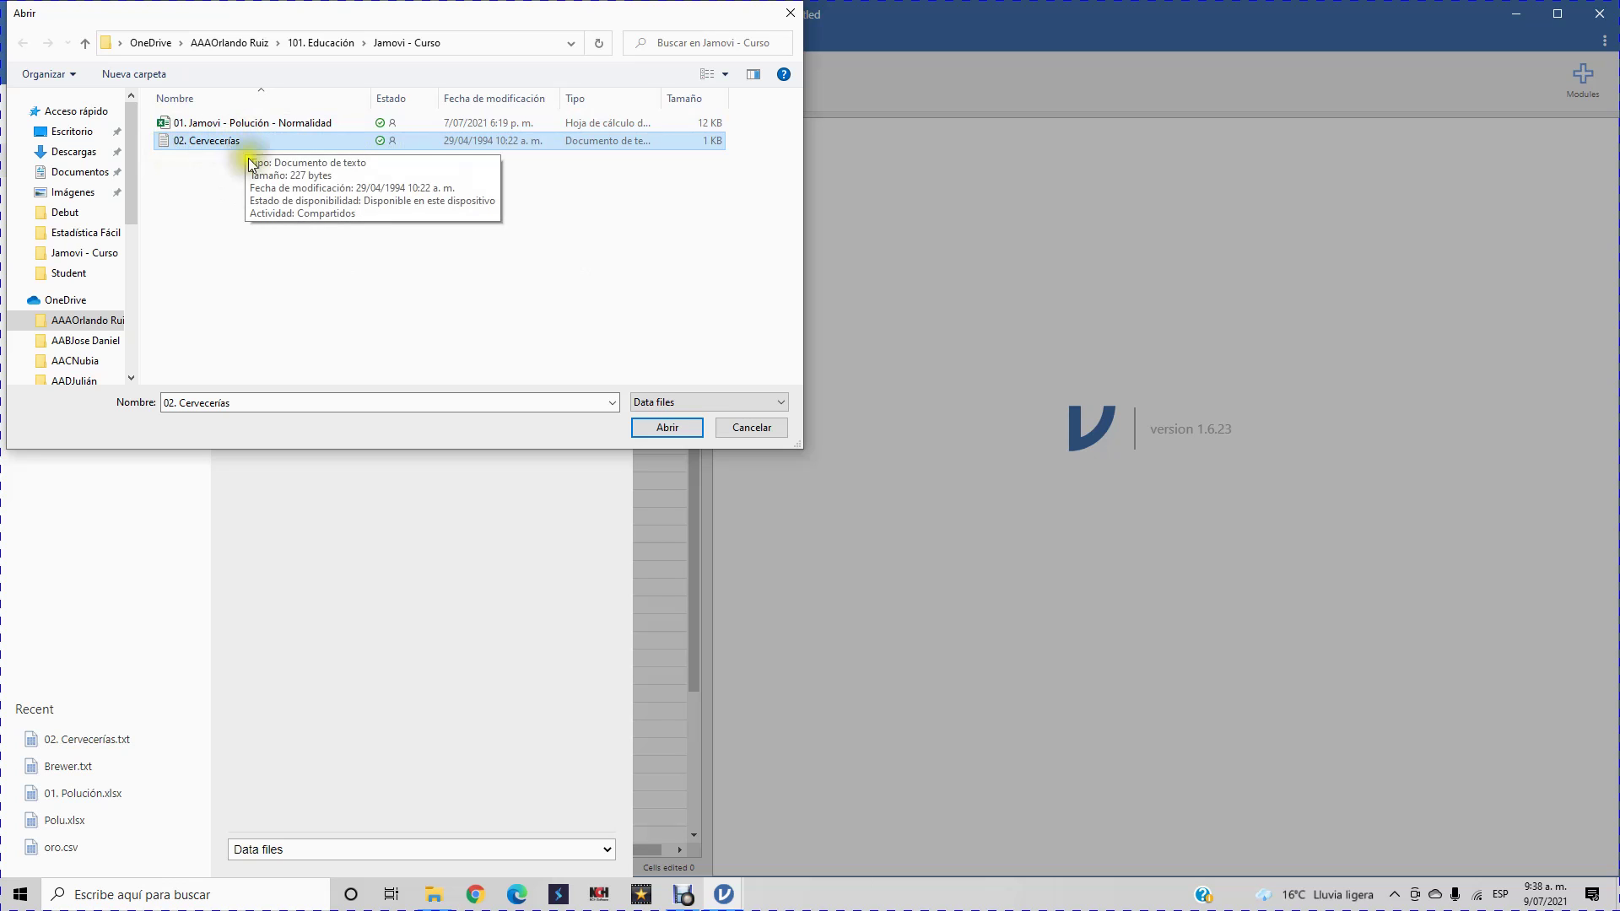
{"action": "left_click", "coordinate": [668, 427]}
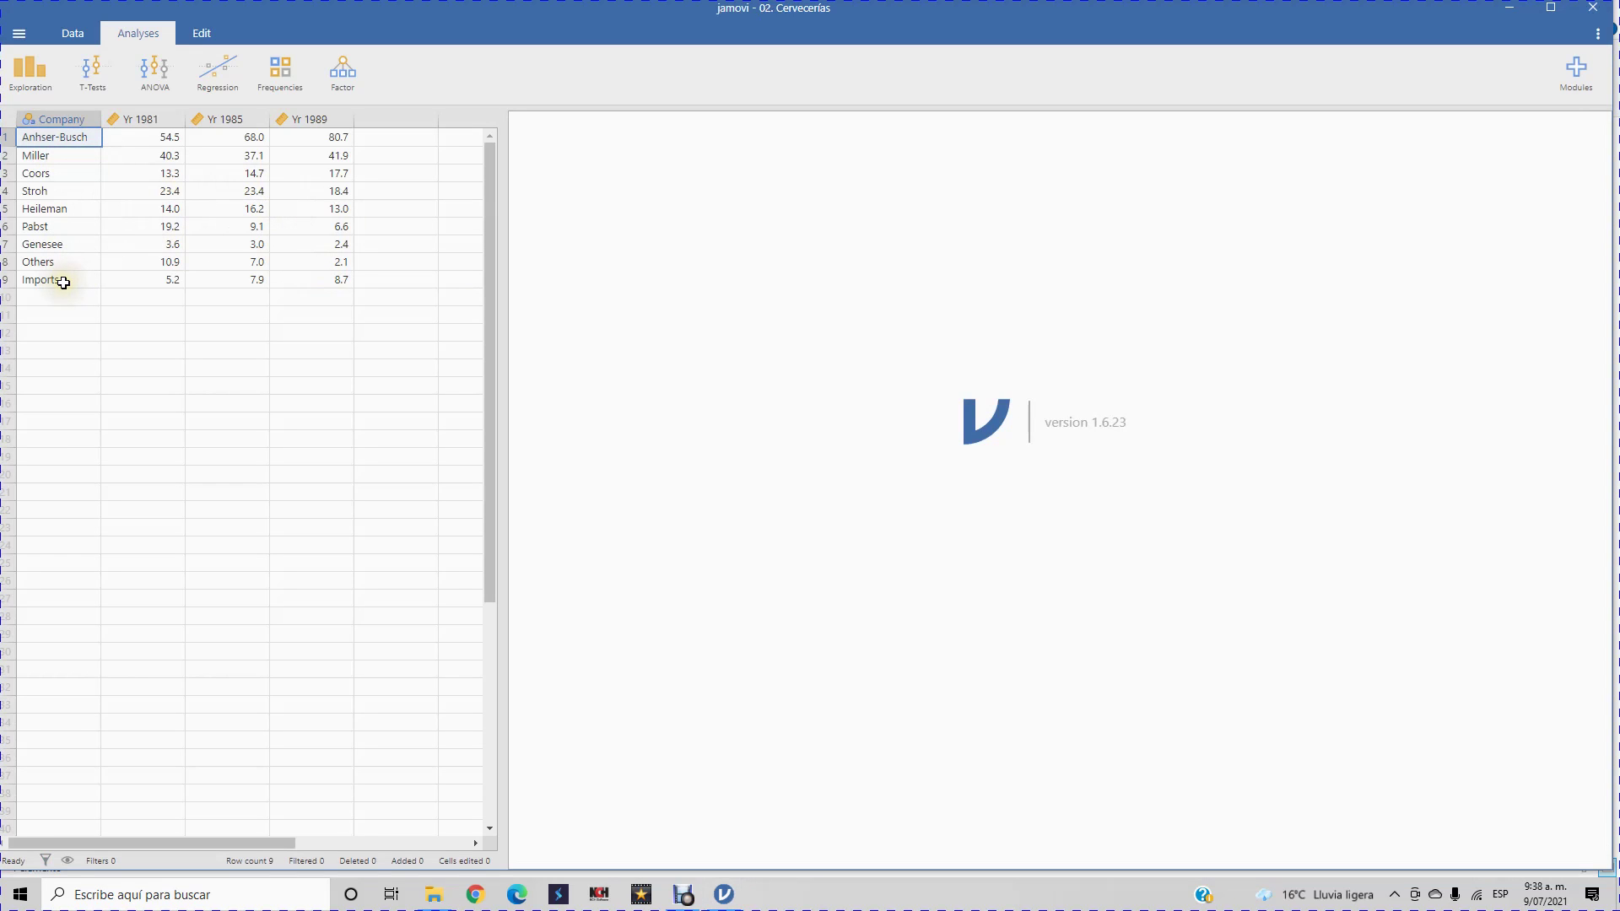
Review the company names and their sales figures in the Yr 1981, Yr 1985 and Yr 1989 columns
{"action": "left_click_drag", "start_coordinate": [64, 283], "coordinate": [47, 123]}
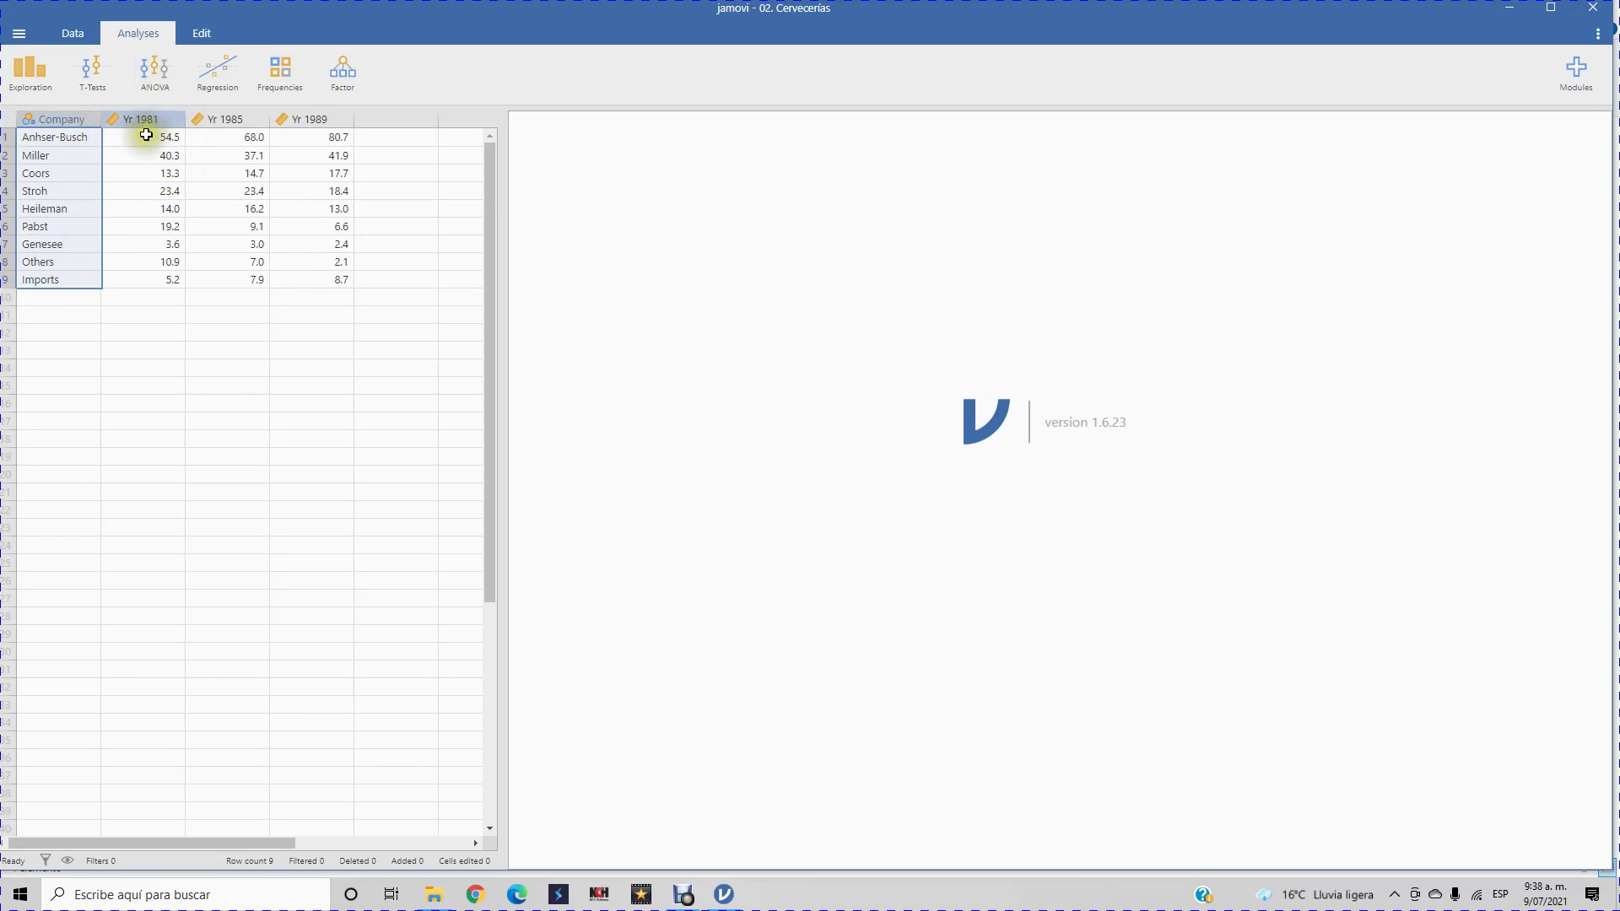
{"action": "left_click_drag", "start_coordinate": [144, 135], "coordinate": [343, 281]}
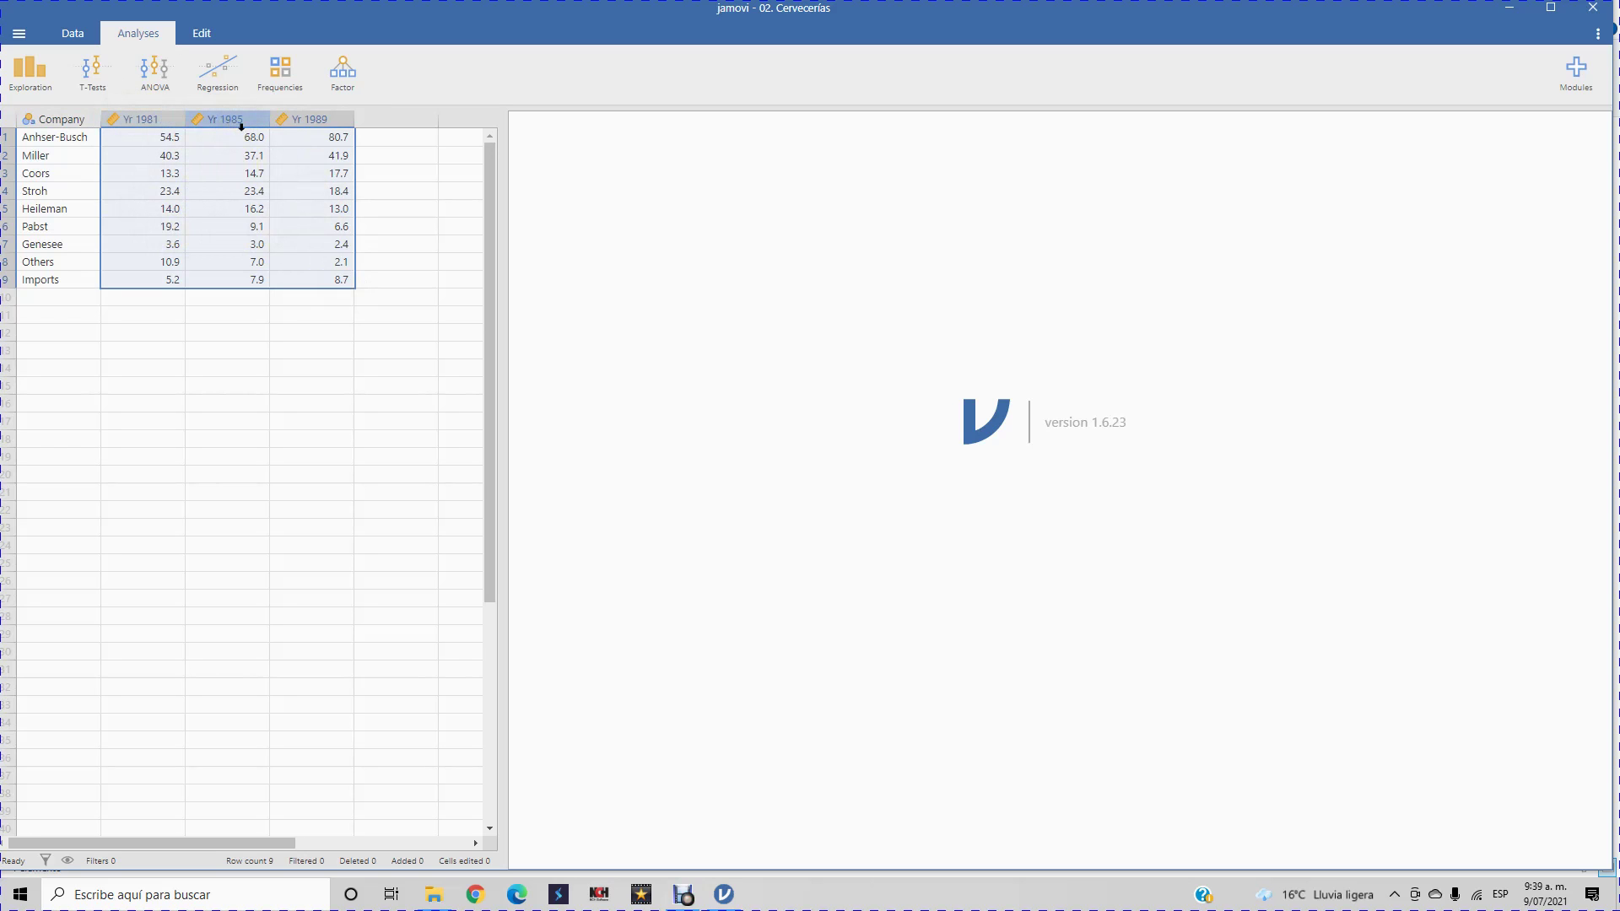
Add a computed variable in the first empty column, named "Diferencia 89-81" and described as "Diferencia en ventas entre 1989 y 1981"
{"action": "left_click", "coordinate": [386, 136]}
{"action": "left_click", "coordinate": [406, 119]}
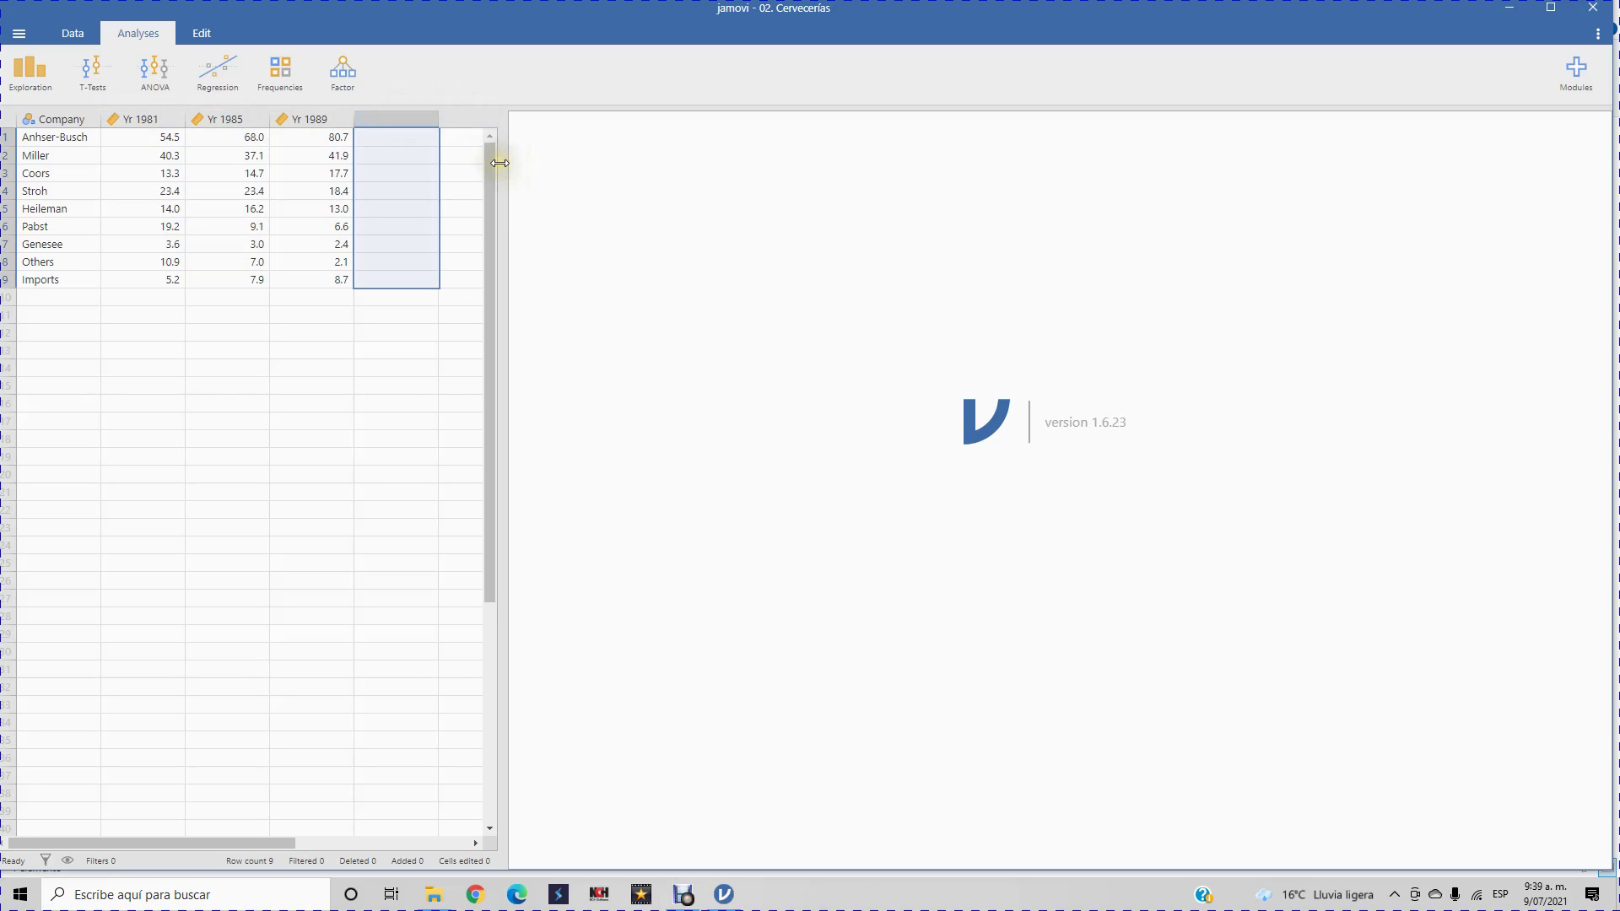
{"action": "left_click", "coordinate": [75, 34]}
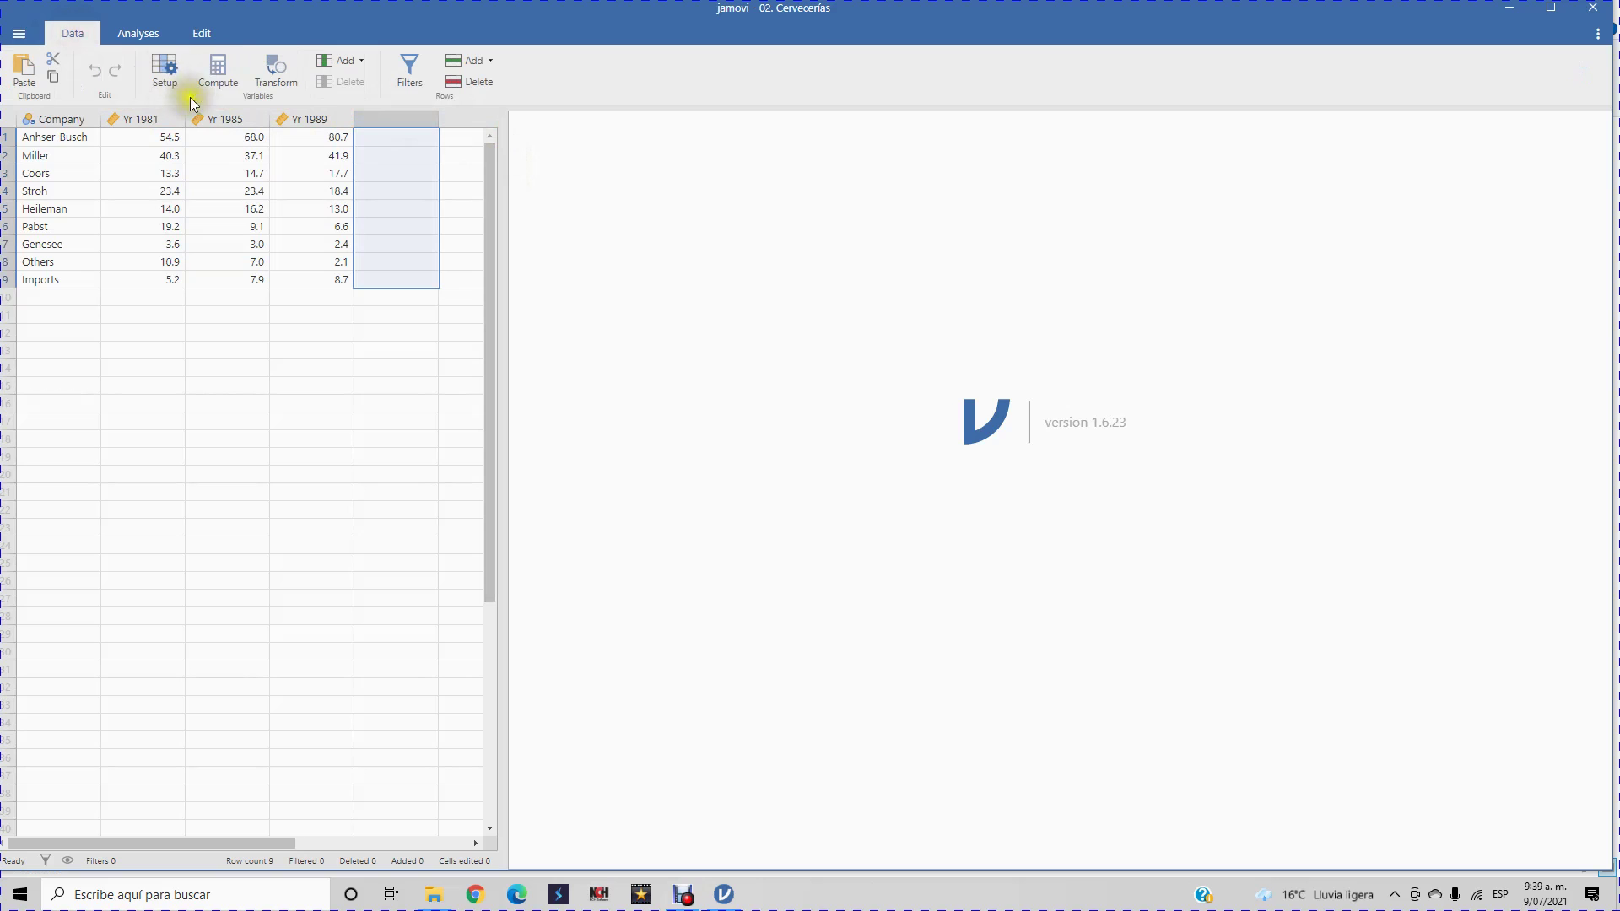
{"action": "left_click", "coordinate": [164, 67]}
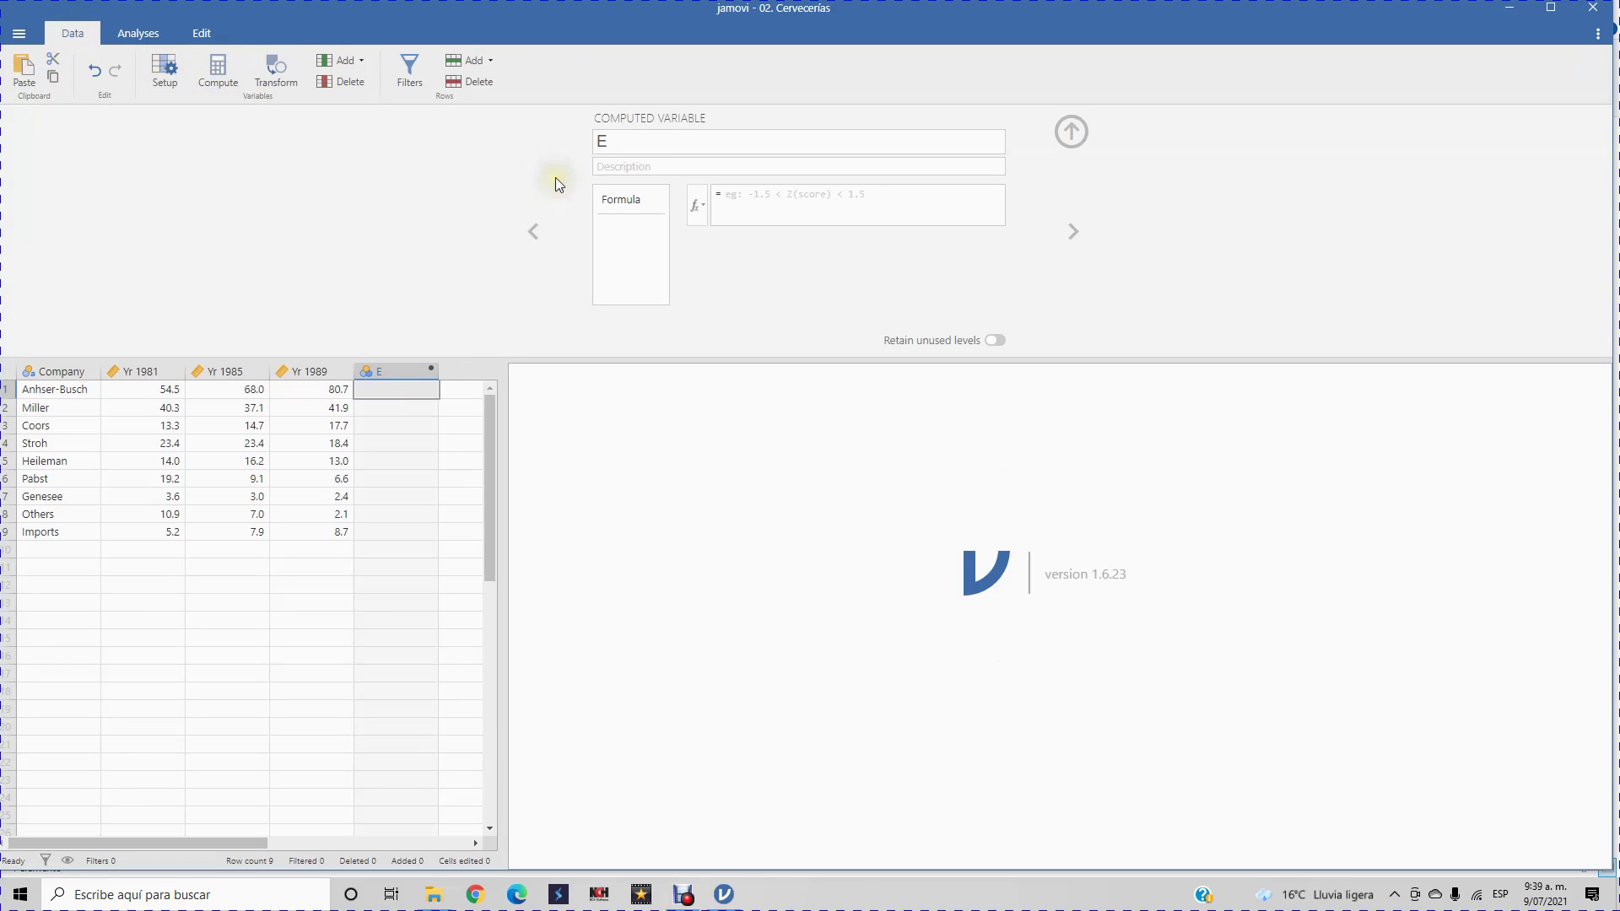
{"action": "left_click", "coordinate": [631, 133]}
{"action": "type", "text": "Diferencia 89-81"}
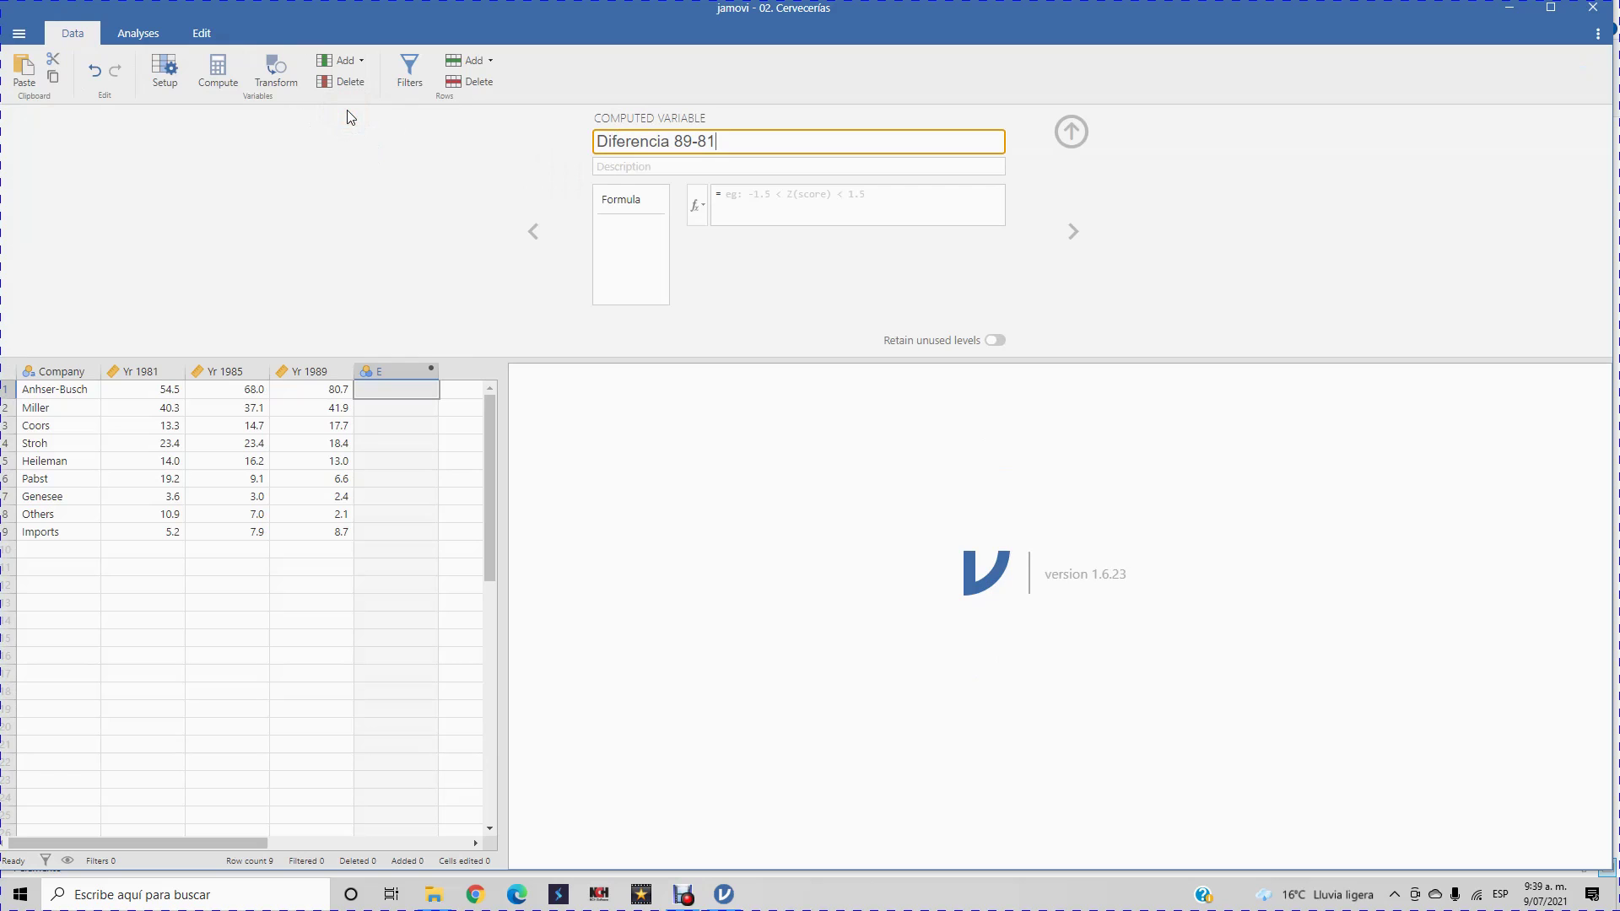
{"action": "left_click", "coordinate": [735, 165]}
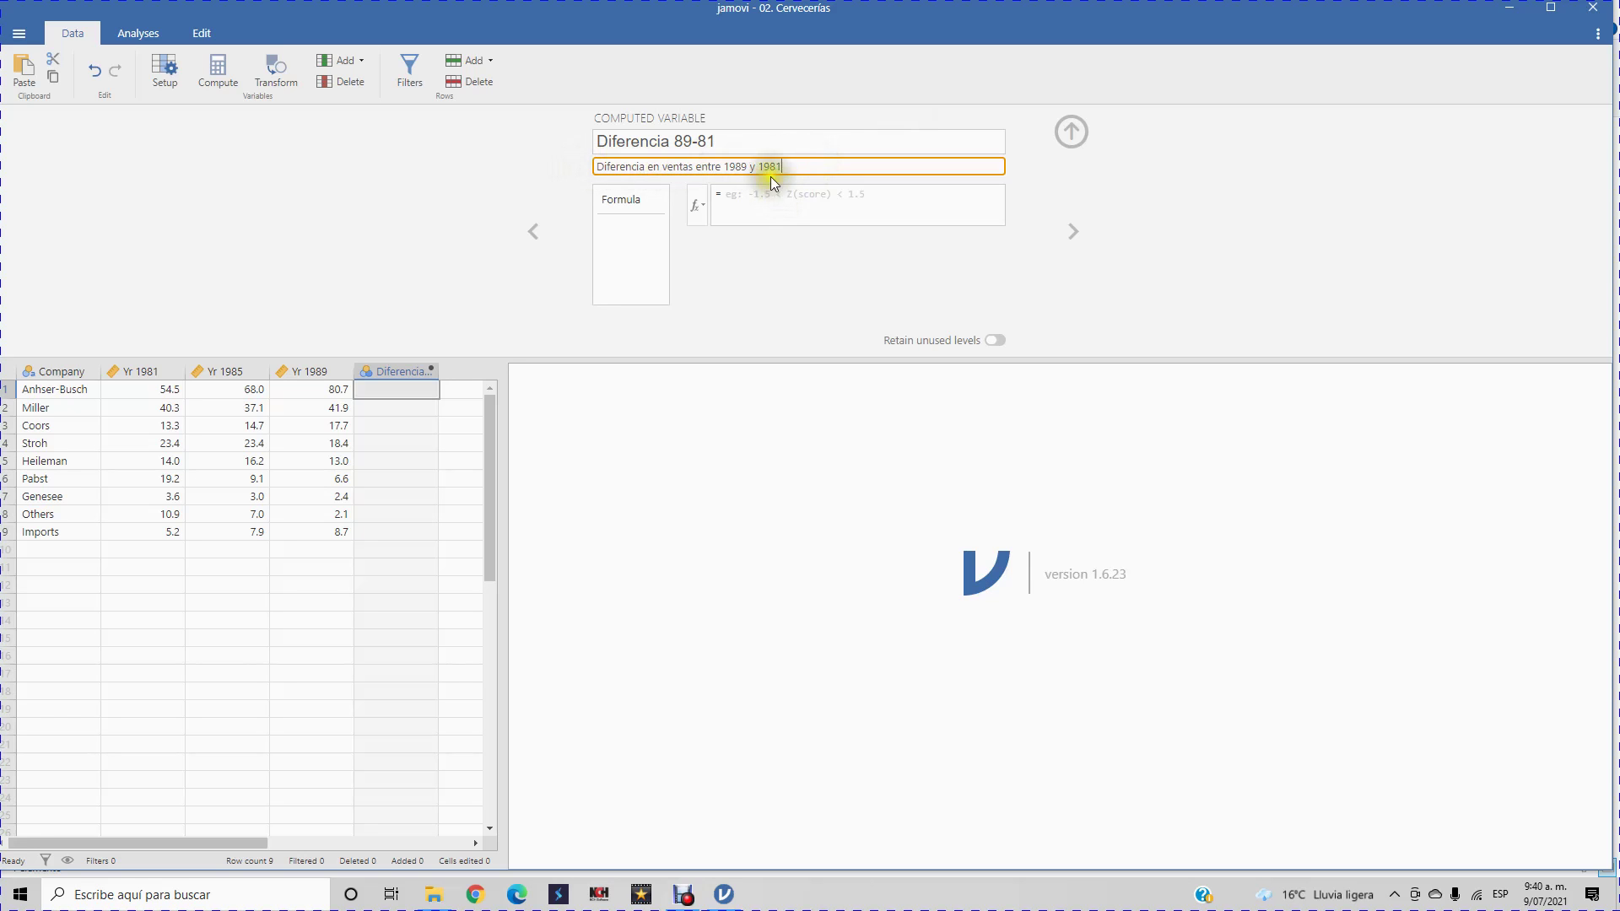
Define the formula of "Diferencia 89-81" as Yr 1989 minus Yr 1981
{"action": "left_click", "coordinate": [760, 199]}
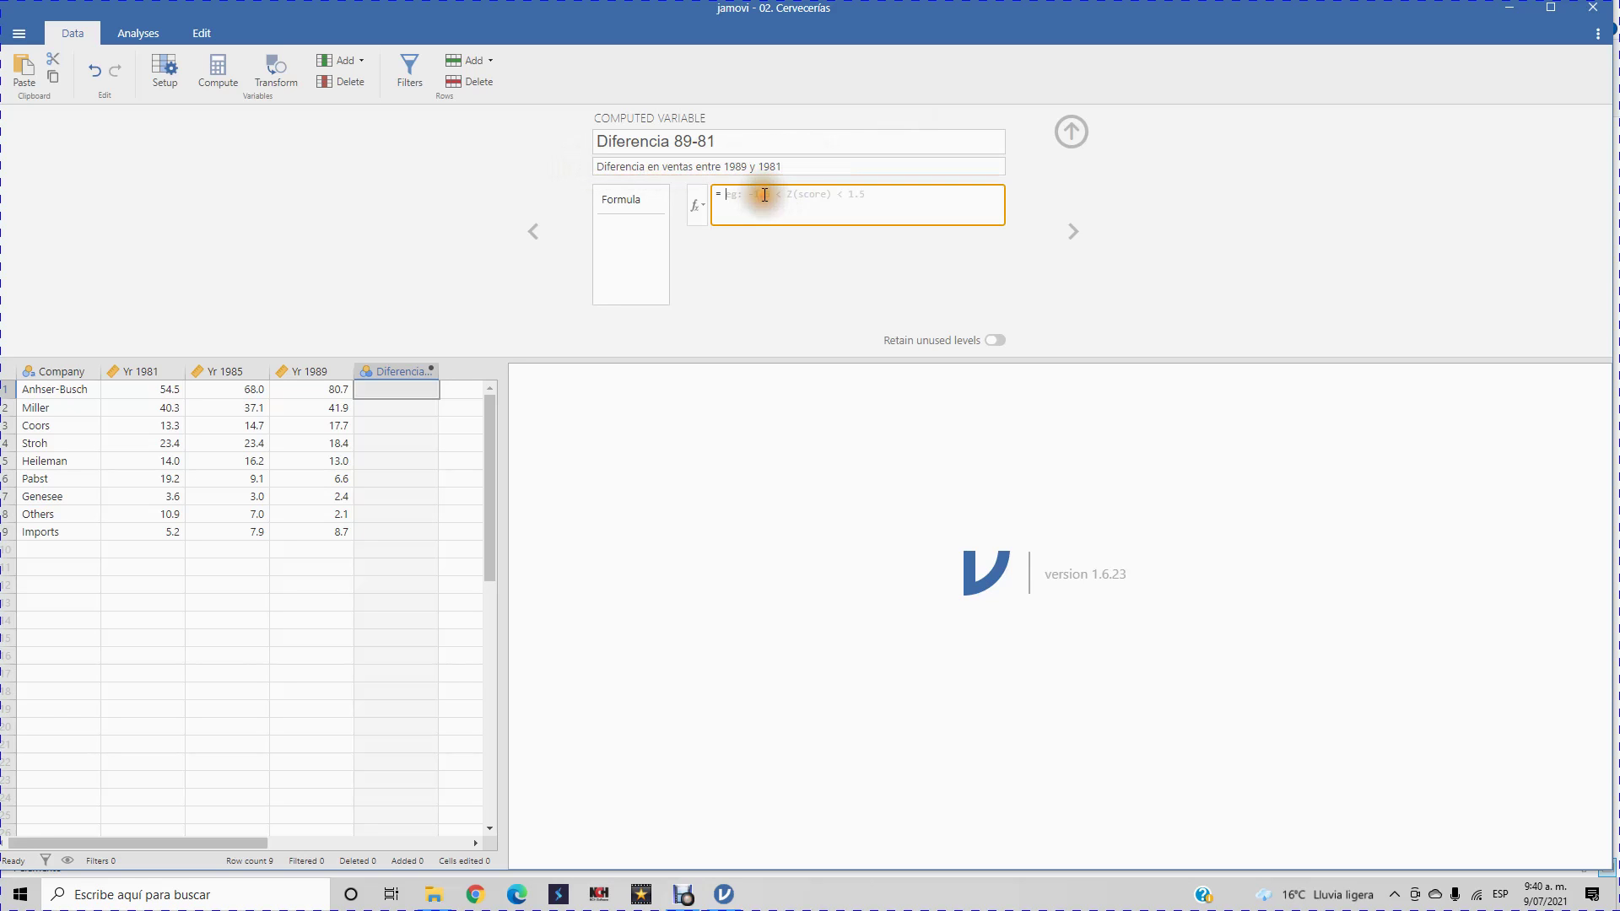
{"action": "left_click", "coordinate": [698, 207]}
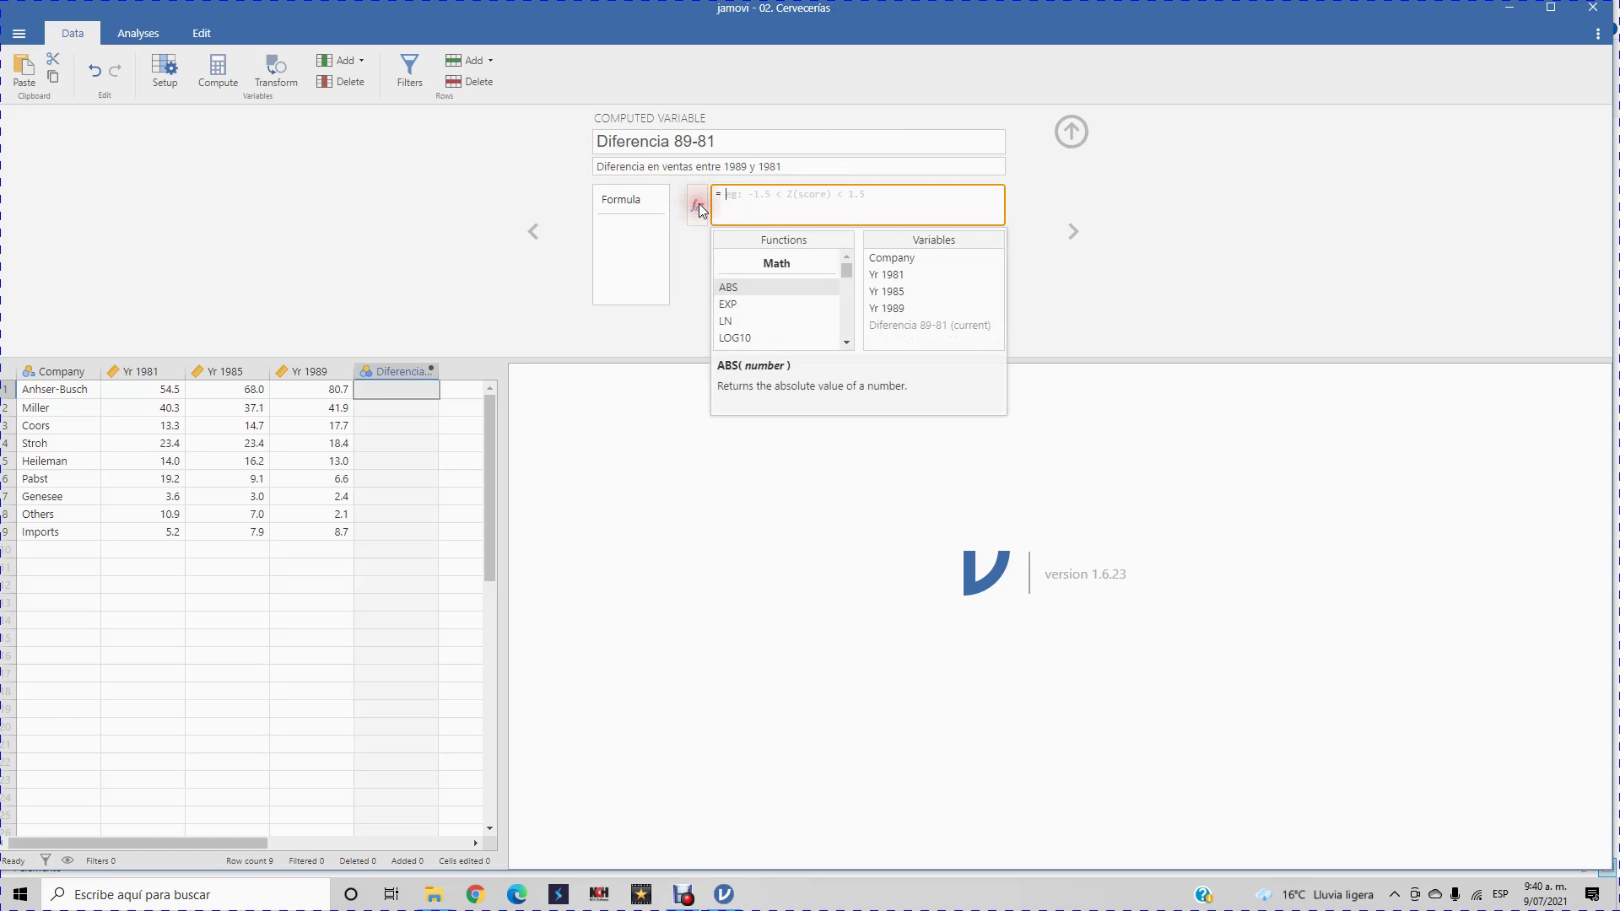
{"action": "double_click", "coordinate": [901, 309]}
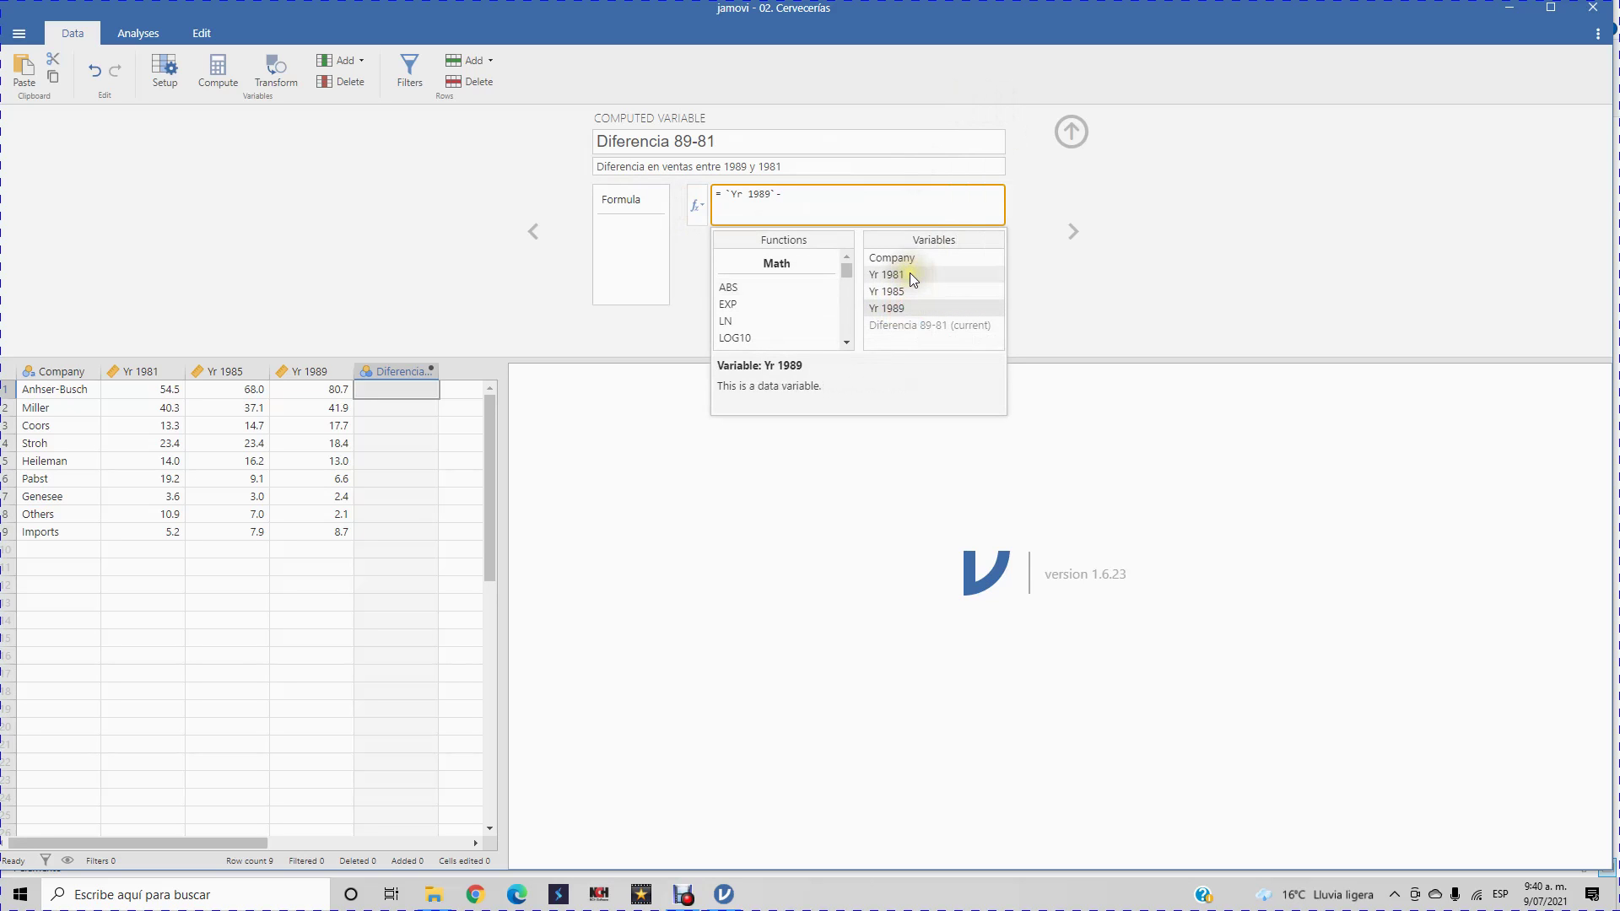
{"action": "left_click", "coordinate": [919, 271]}
{"action": "double_click", "coordinate": [922, 271]}
{"action": "left_click", "coordinate": [1227, 224]}
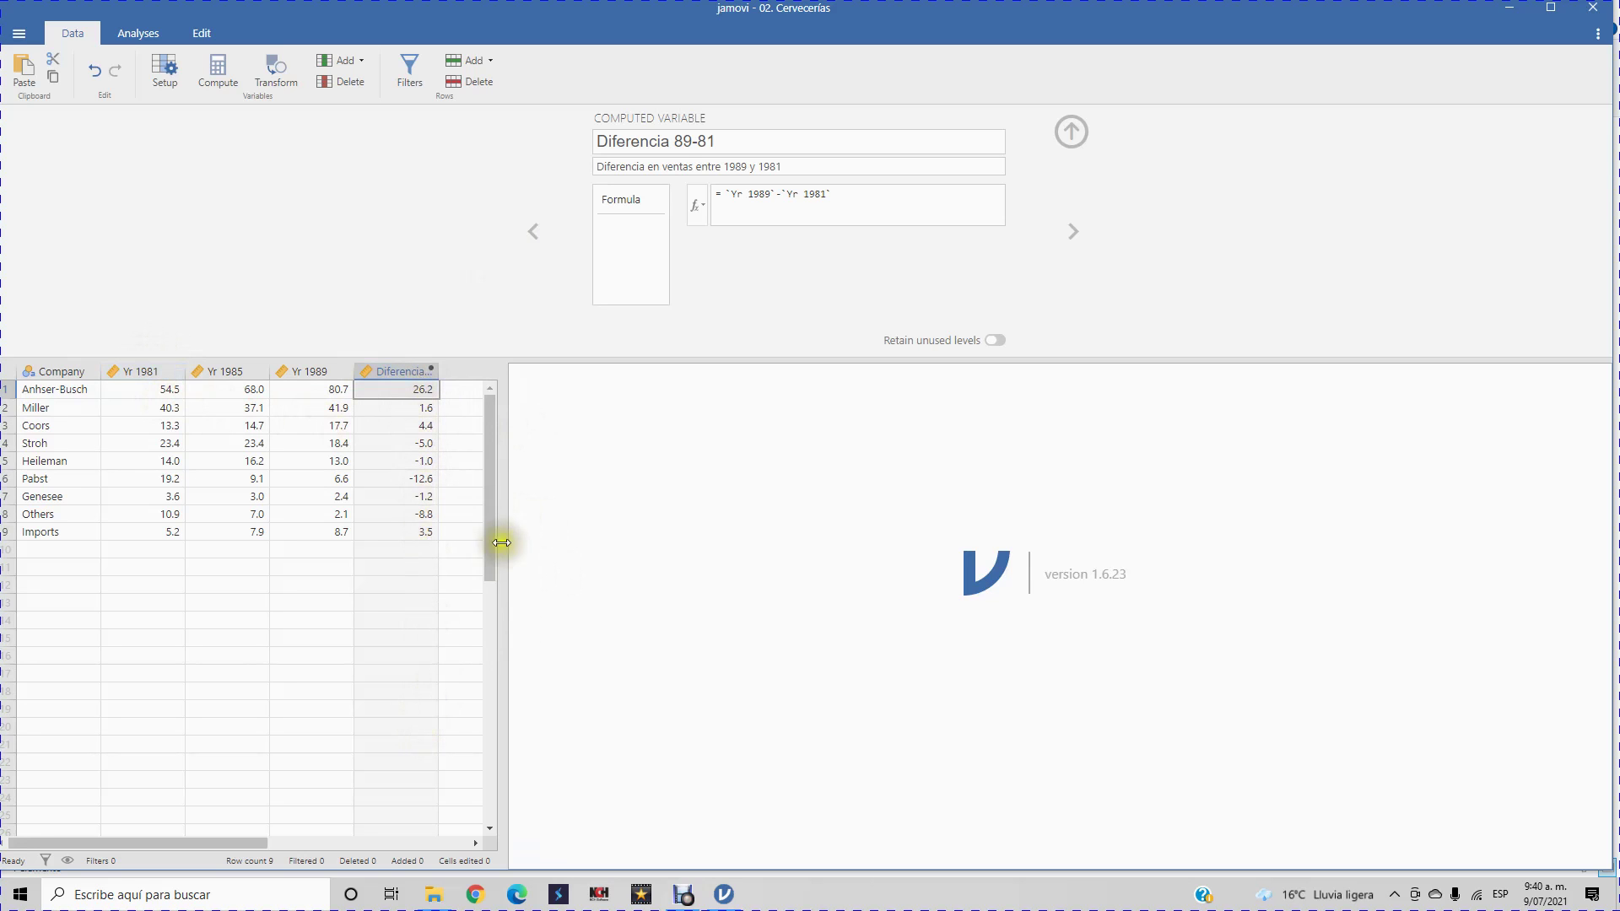
Add a computed variable in the next empty column, named "Razón 89-81" and described as "Razón en ventas entre 1989 y 1981"
{"action": "left_click_drag", "start_coordinate": [501, 540], "coordinate": [626, 557]}
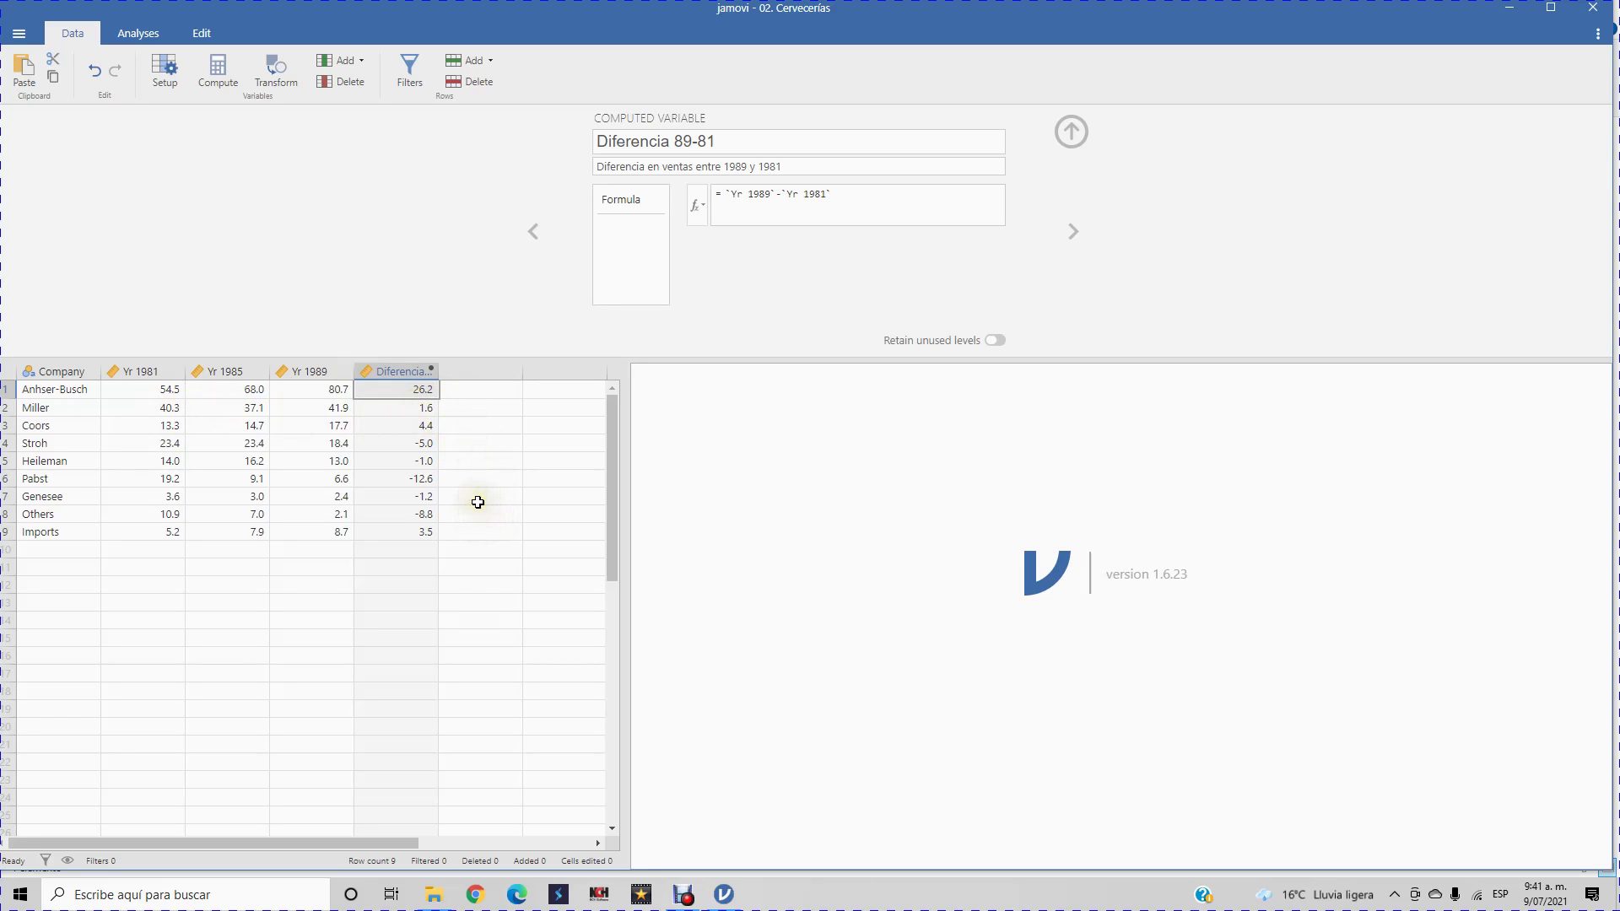
{"action": "left_click", "coordinate": [491, 369]}
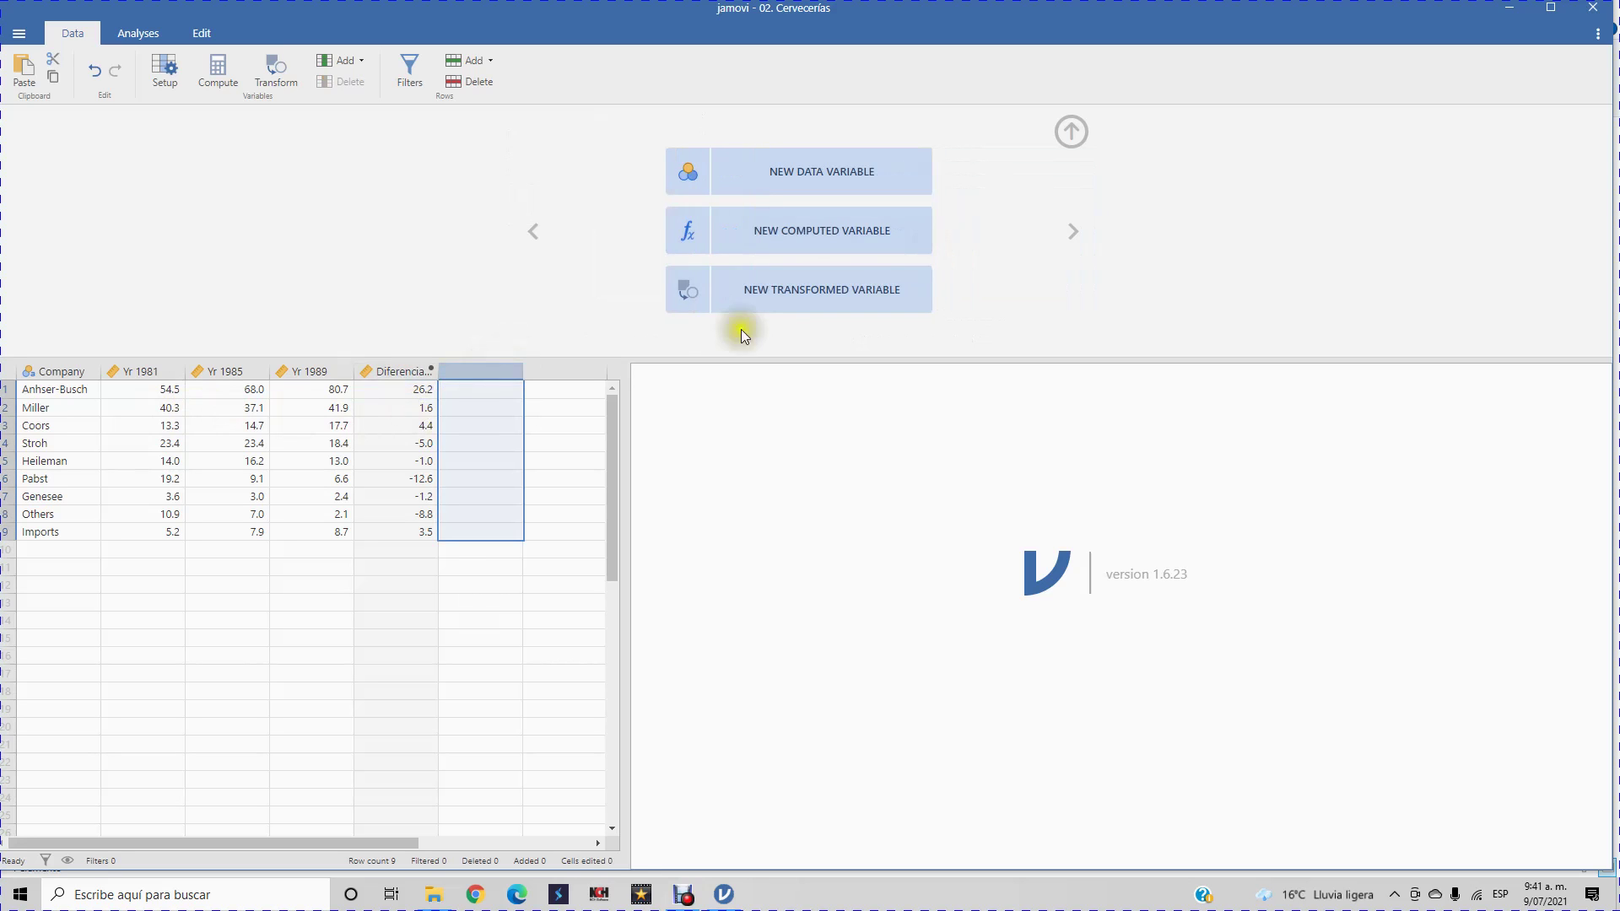
{"action": "left_click", "coordinate": [846, 241]}
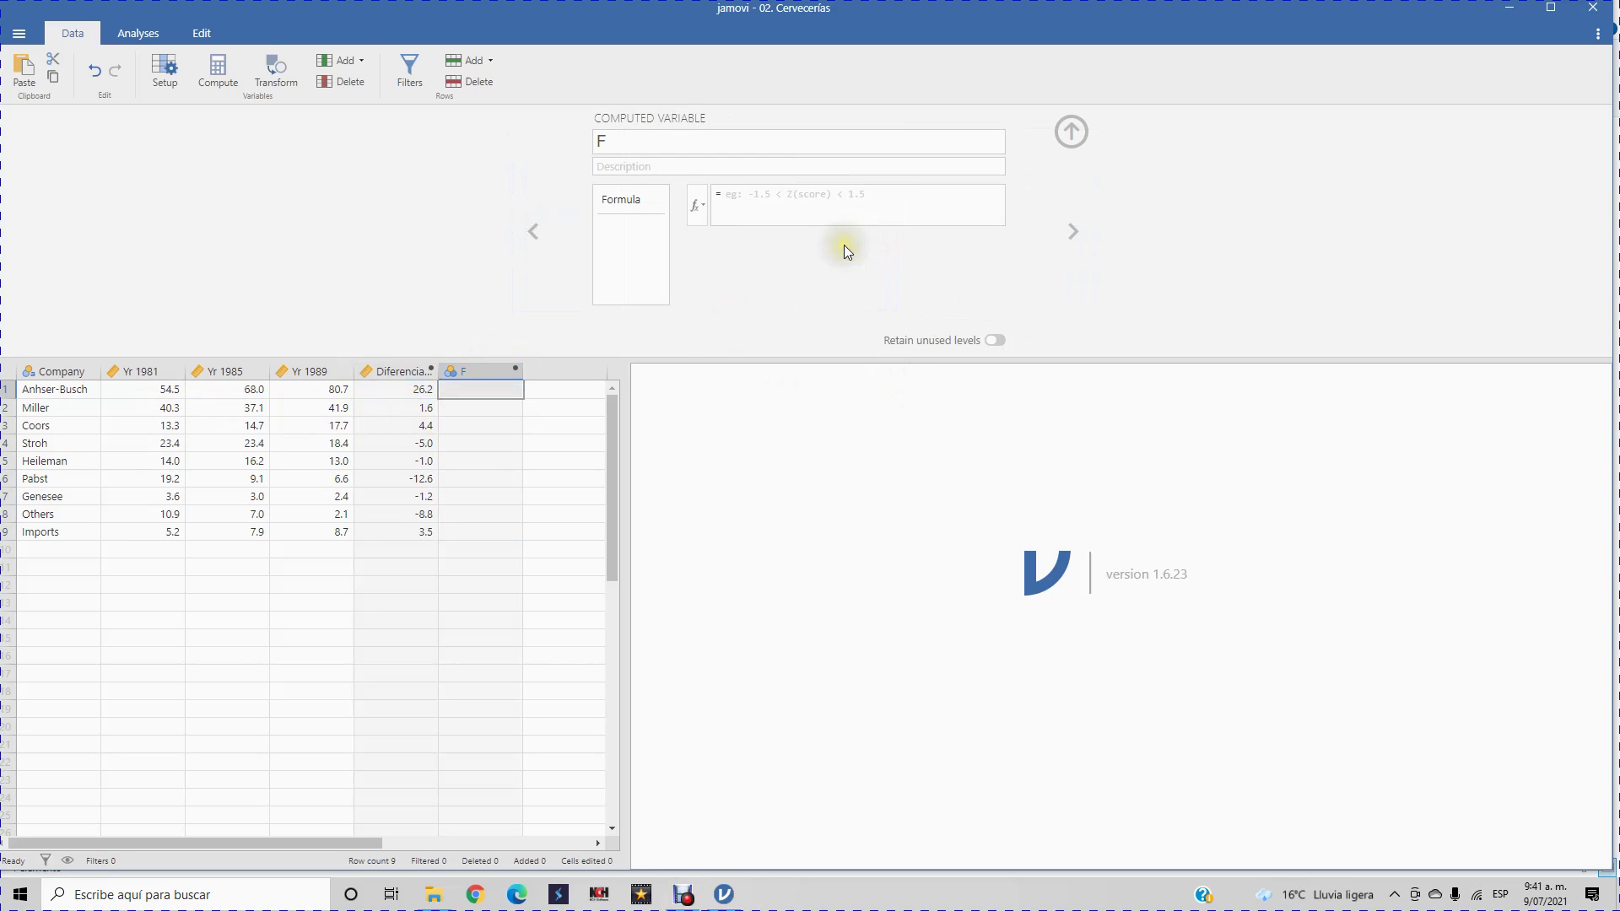
{"action": "left_click", "coordinate": [638, 150]}
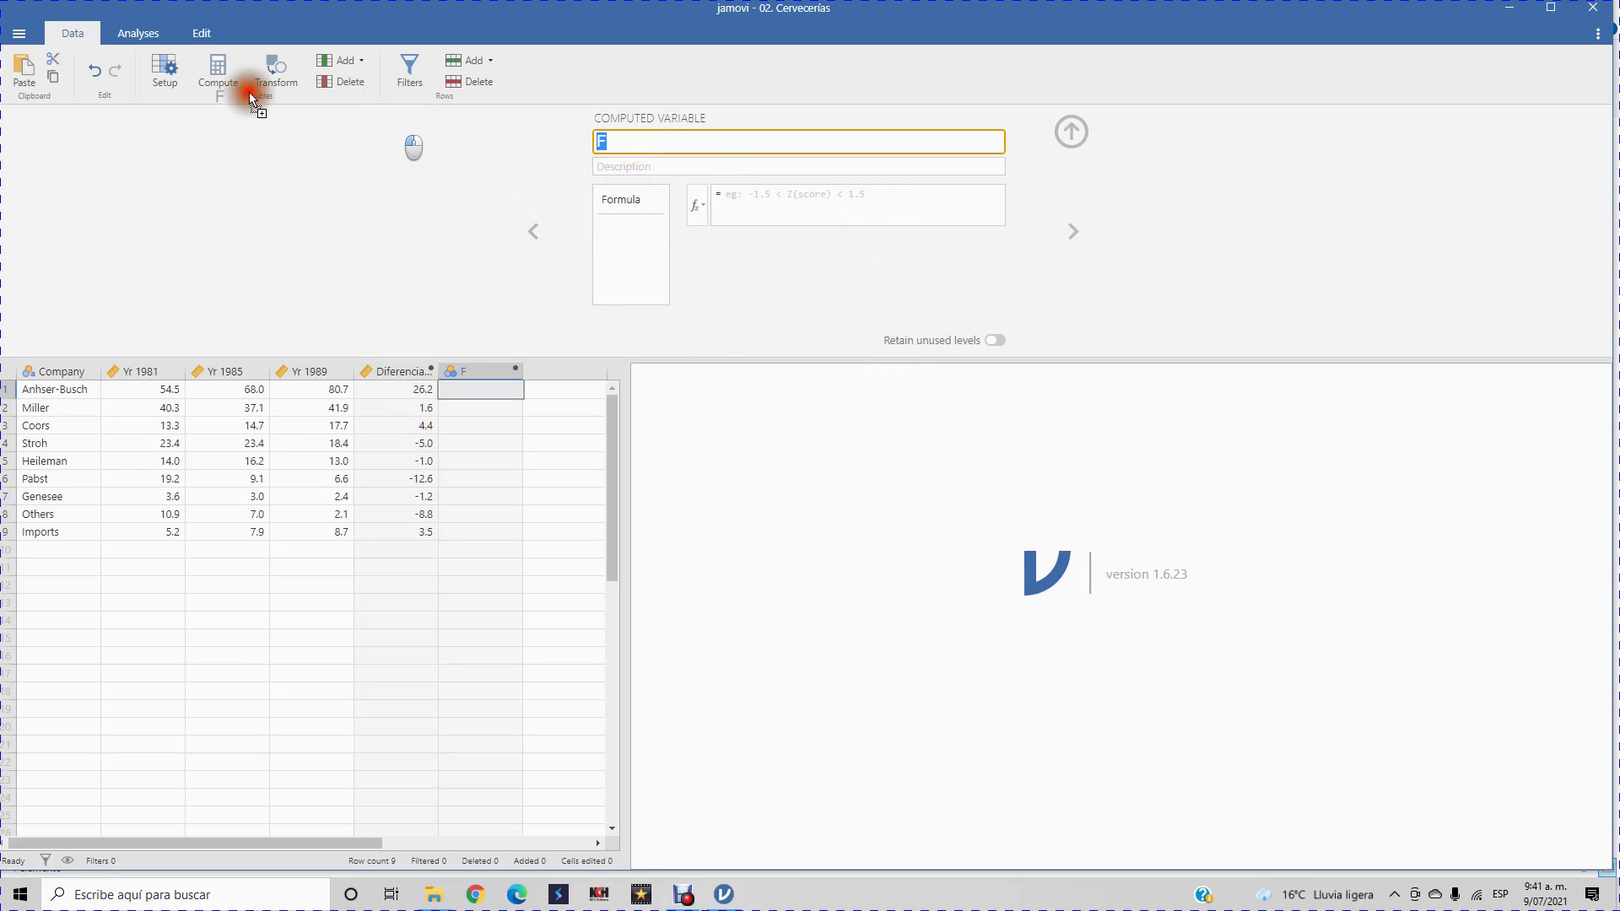
{"action": "type", "text": "Raz"}
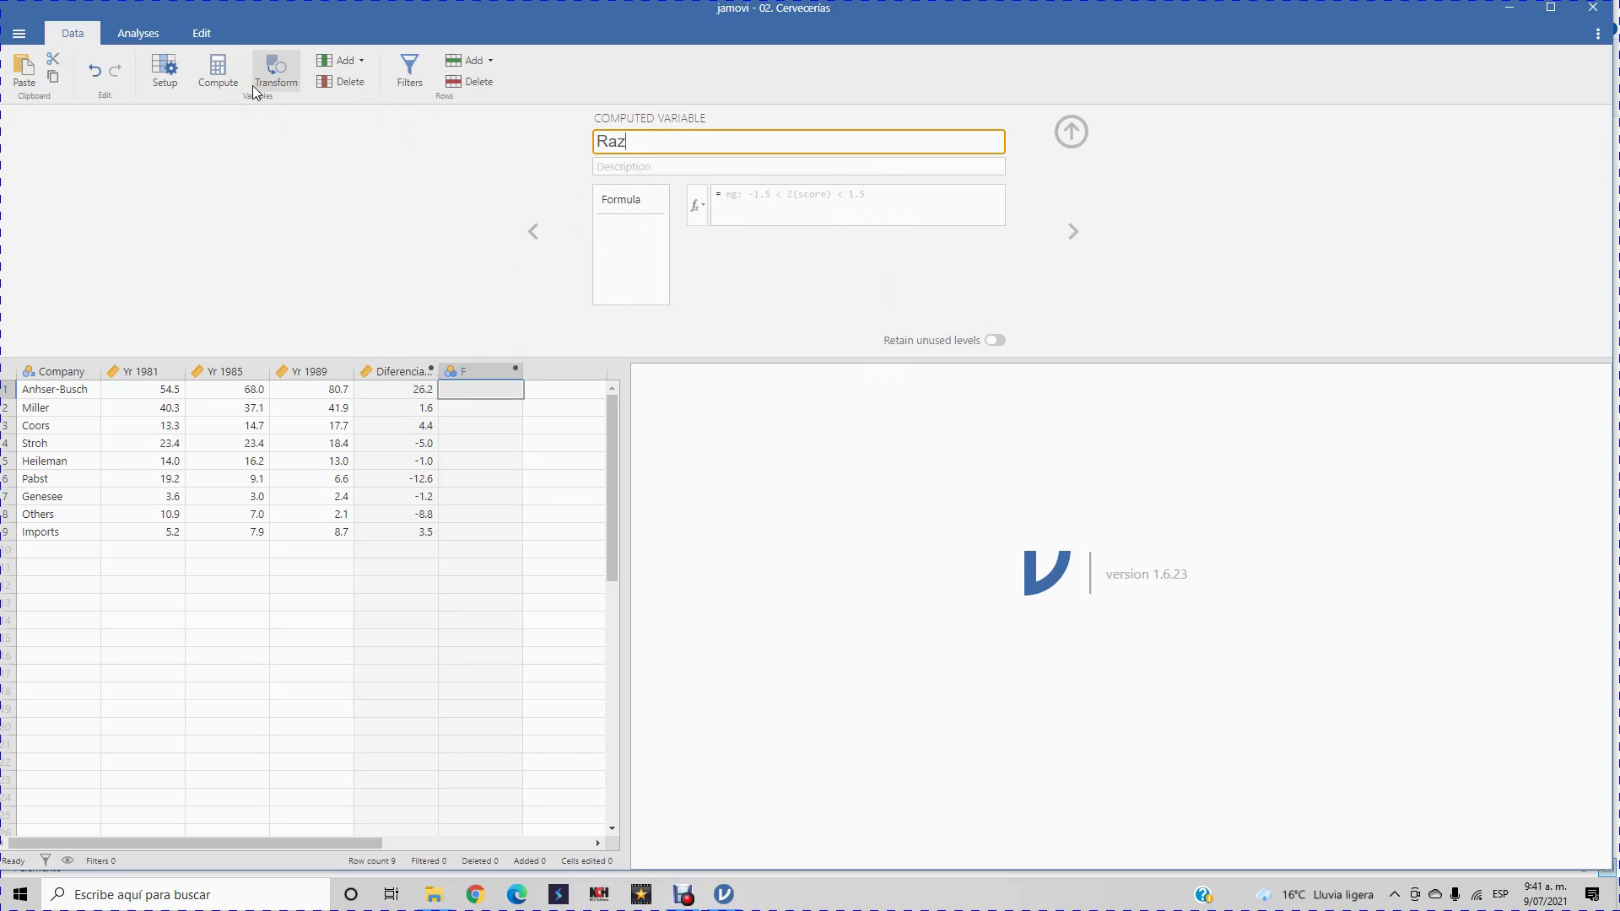
{"action": "type", "text": "ón 89-81"}
{"action": "left_click", "coordinate": [681, 167]}
{"action": "type", "text": "Ra"}
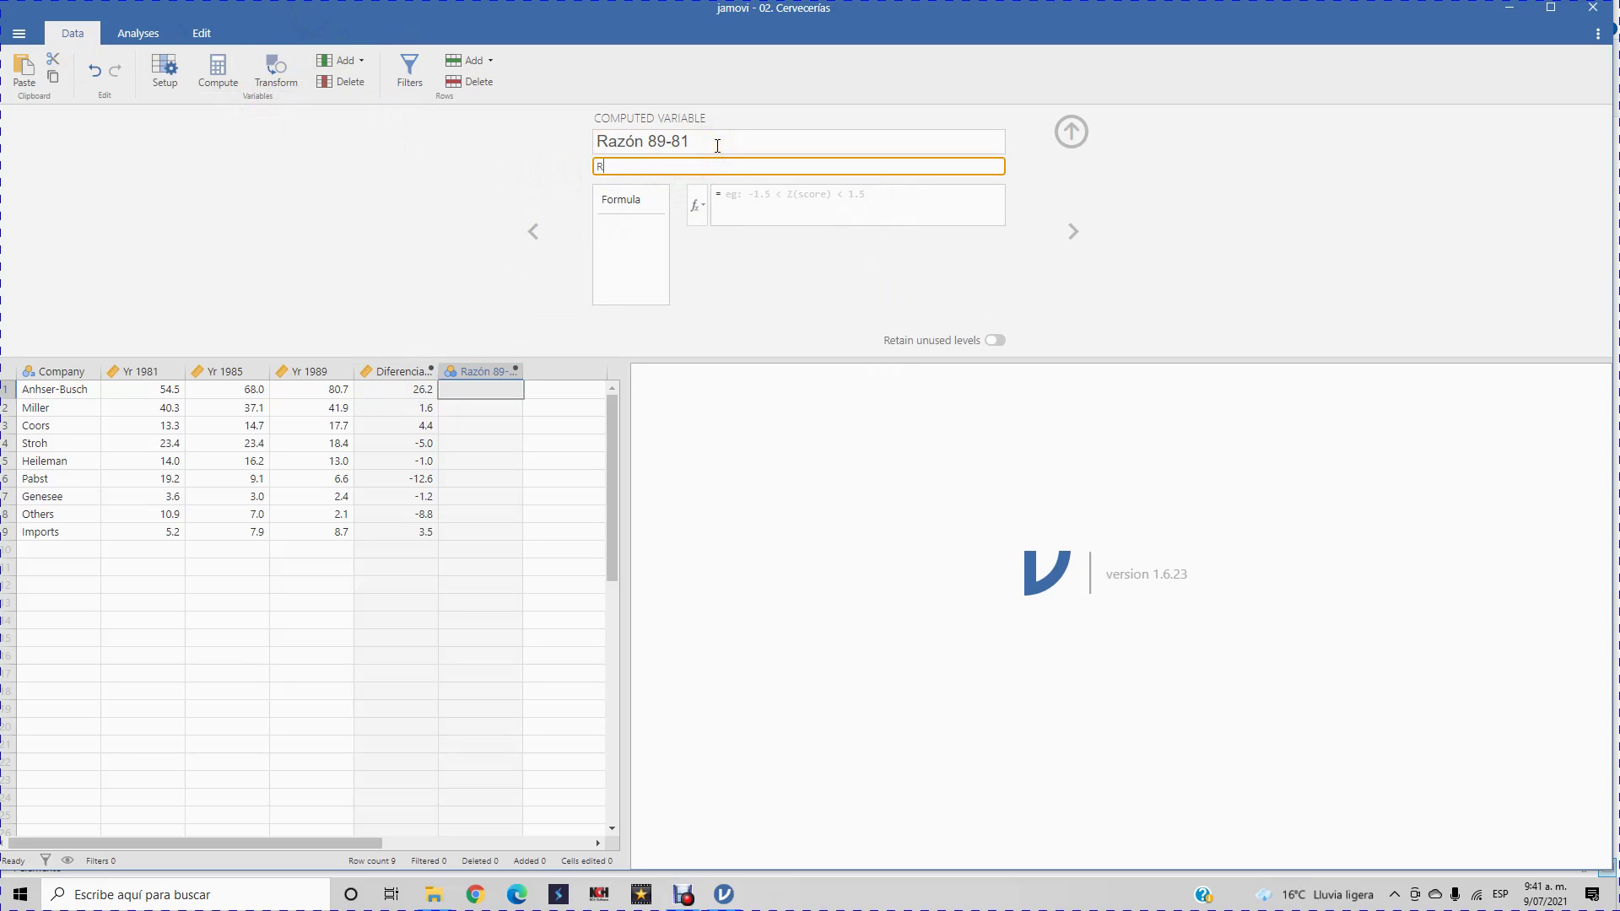
{"action": "type", "text": "zón en ventas entre 1989 y 1981"}
Define the formula of "Razón 89-81" as Yr 1989 divided by Yr 1981
{"action": "left_click", "coordinate": [763, 198]}
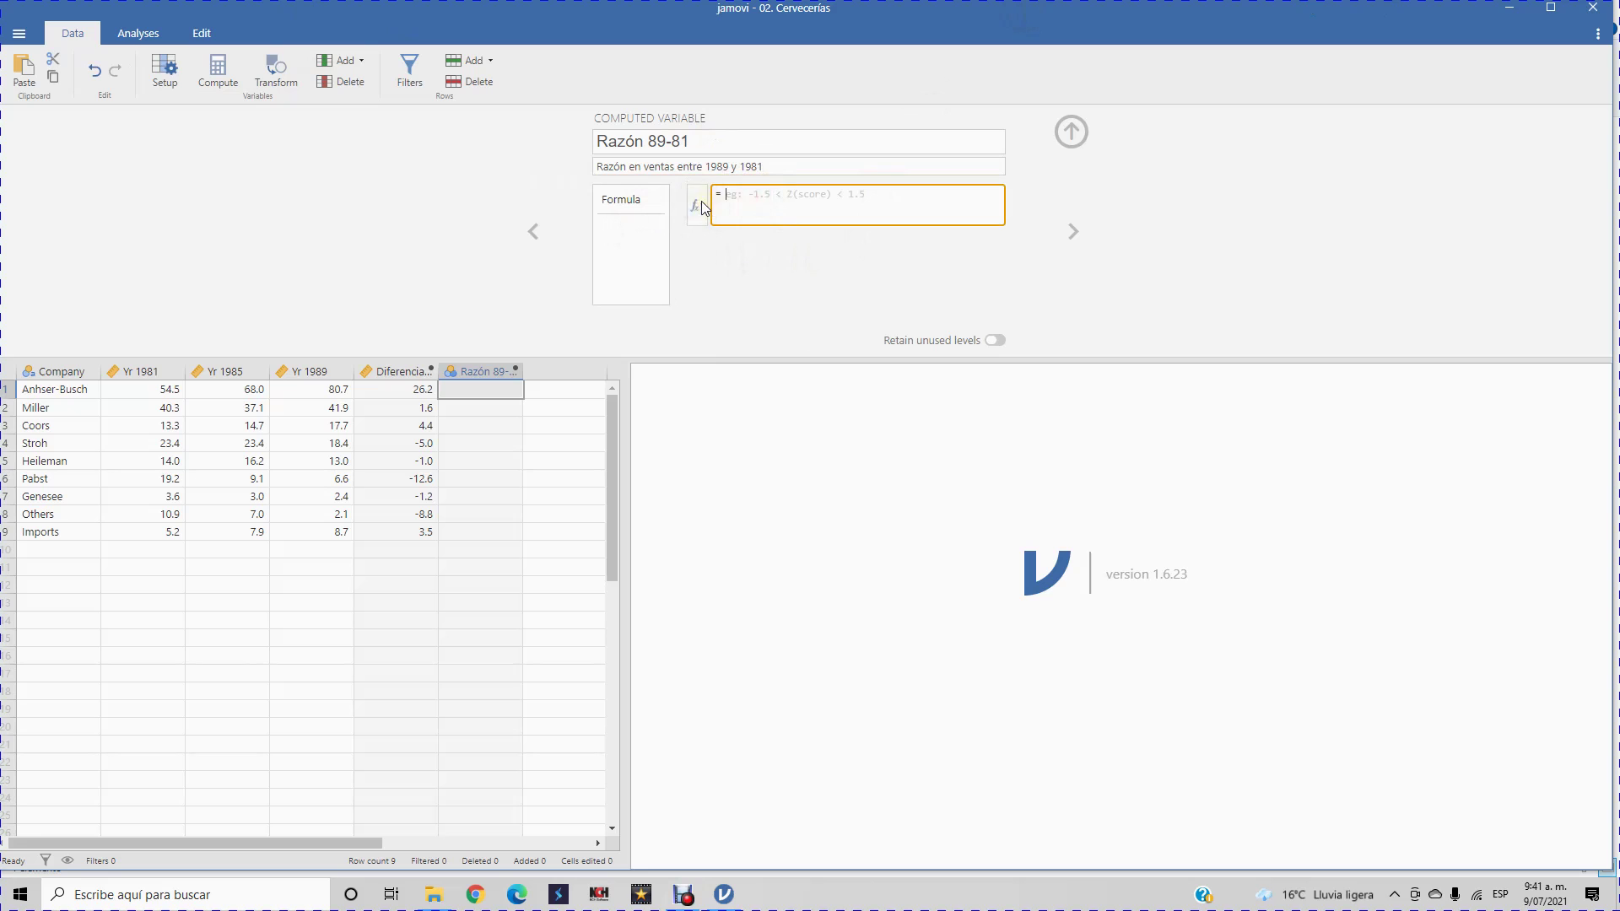
{"action": "left_click", "coordinate": [701, 202]}
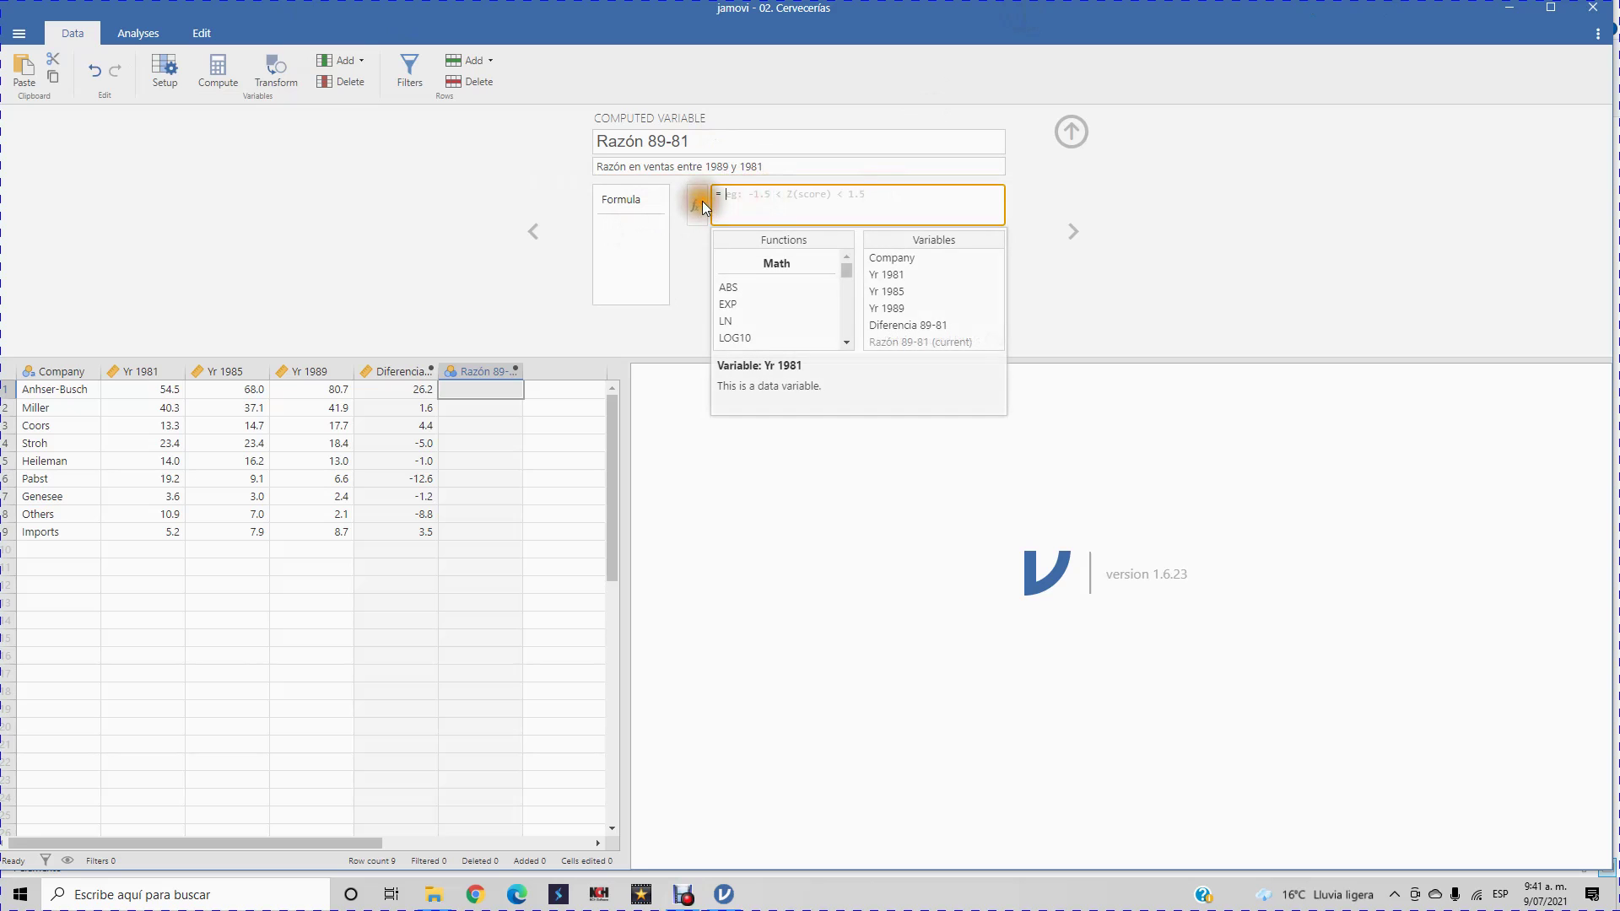
{"action": "left_click", "coordinate": [907, 309]}
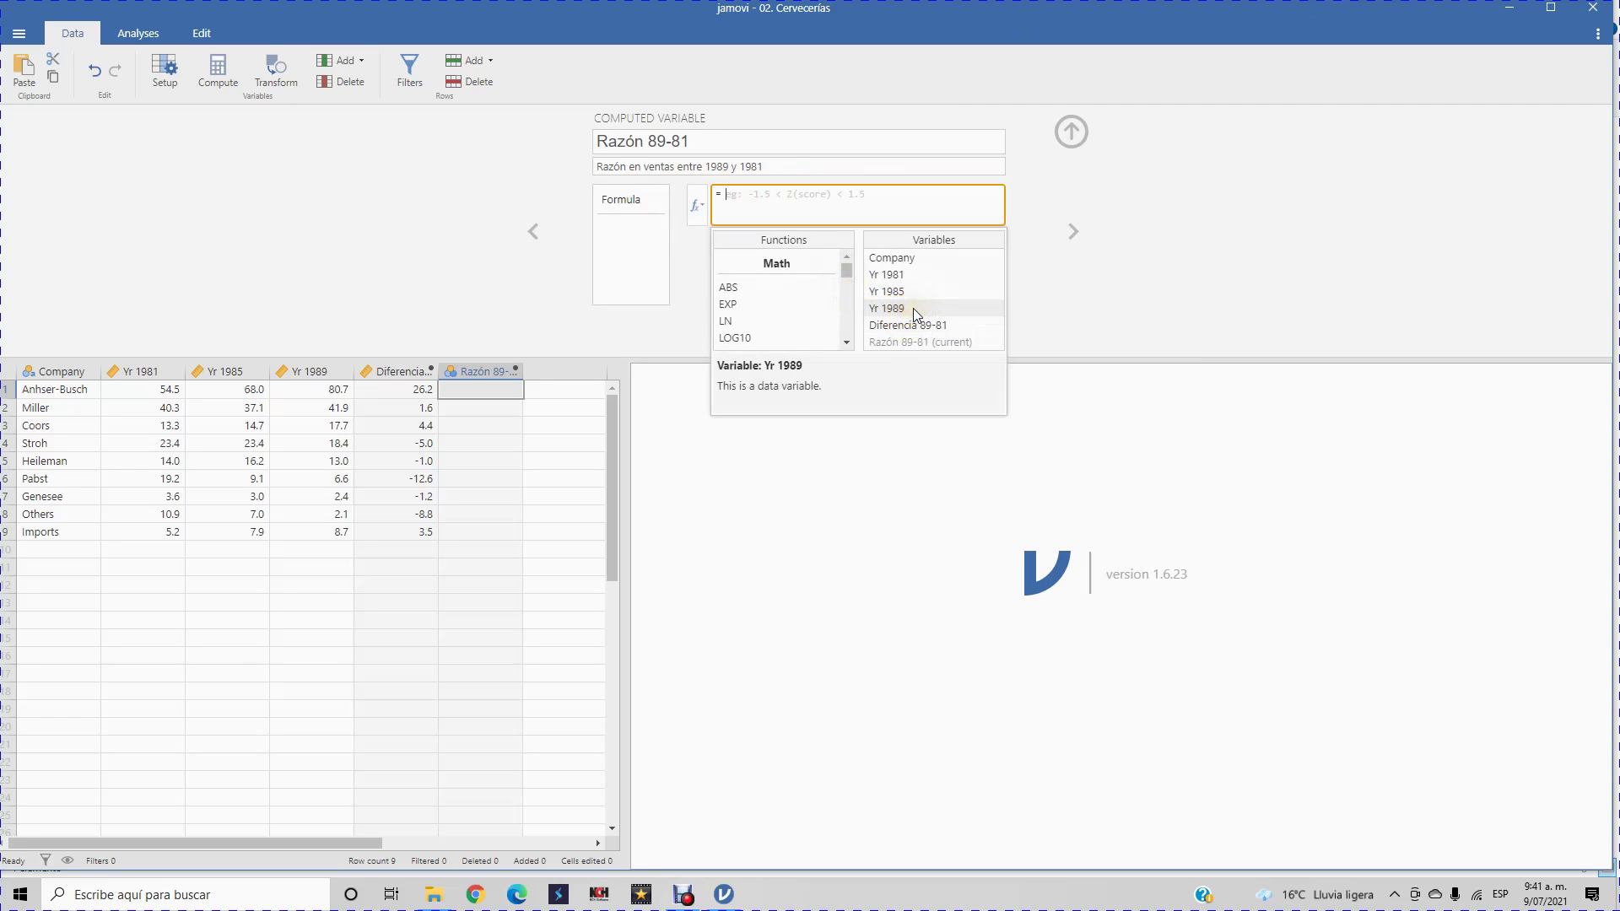
{"action": "double_click", "coordinate": [913, 307]}
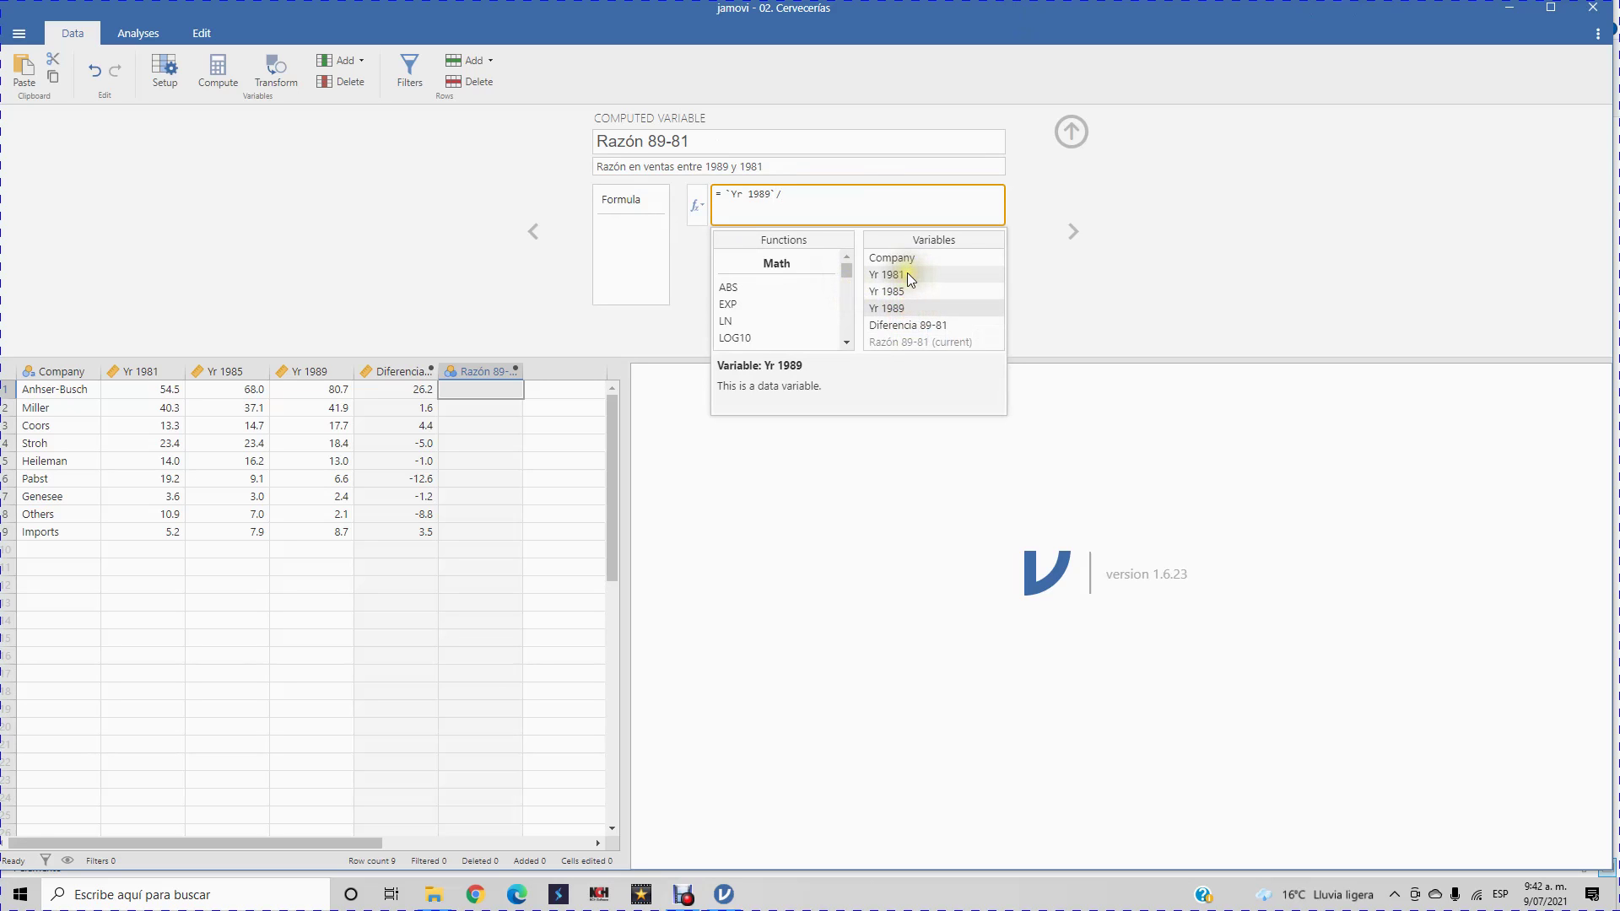
{"action": "left_click", "coordinate": [910, 275]}
{"action": "double_click", "coordinate": [910, 272]}
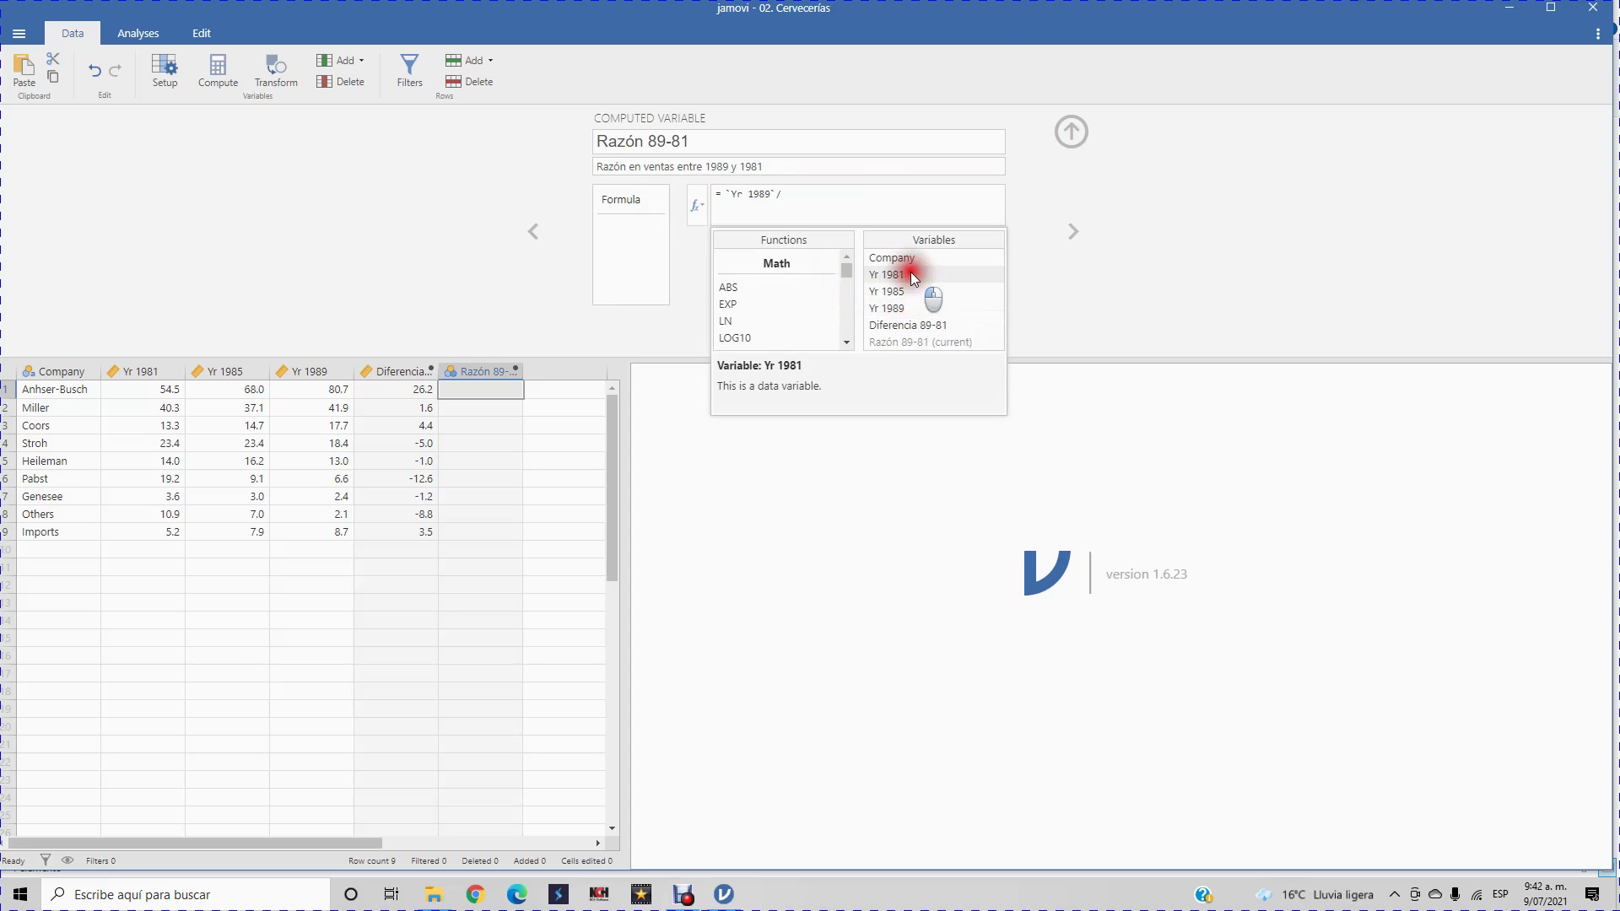
{"action": "left_click", "coordinate": [1126, 257]}
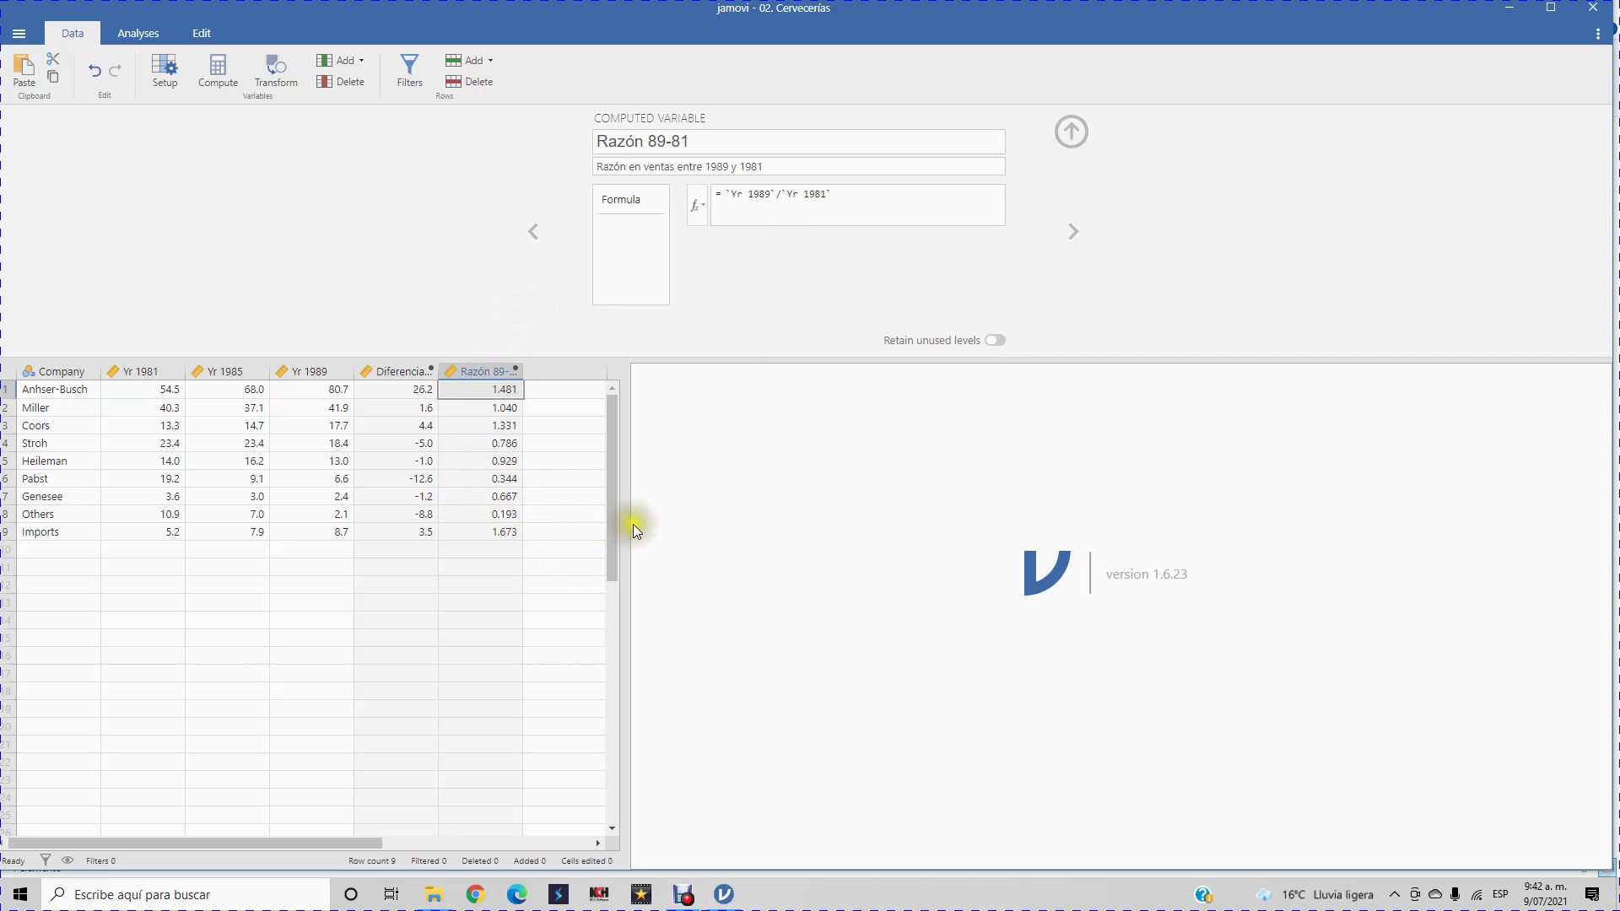
Examine the "Razón 89-81" values of the first four companies one by one
{"action": "left_click_drag", "start_coordinate": [626, 524], "coordinate": [719, 524]}
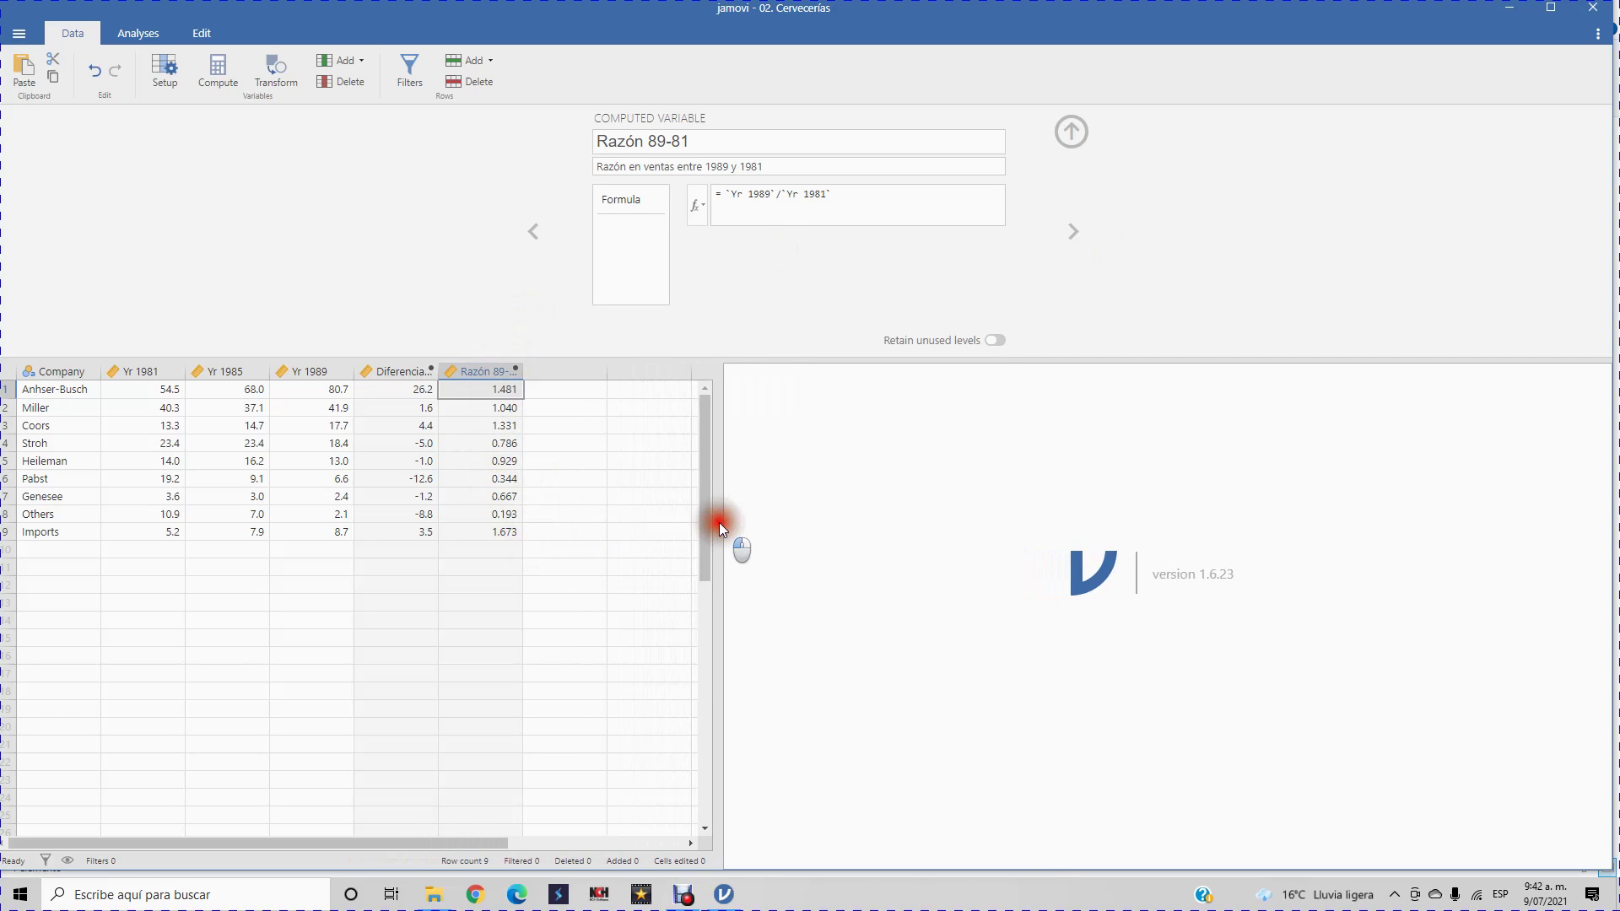
{"action": "left_click", "coordinate": [498, 392]}
{"action": "left_click", "coordinate": [503, 408]}
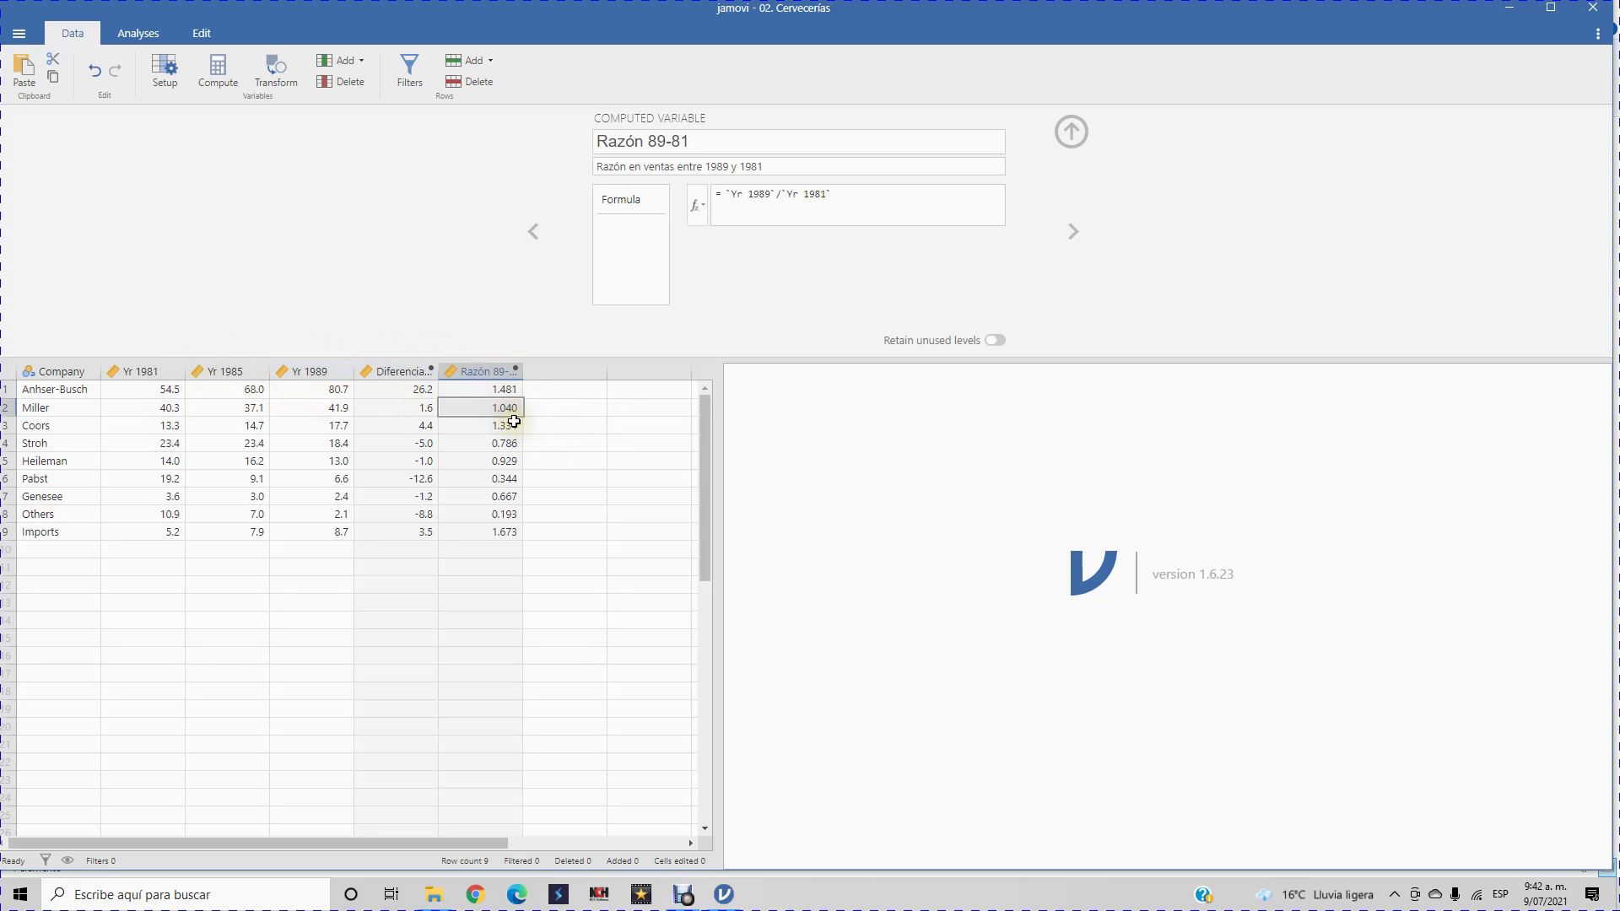
{"action": "left_click", "coordinate": [508, 426]}
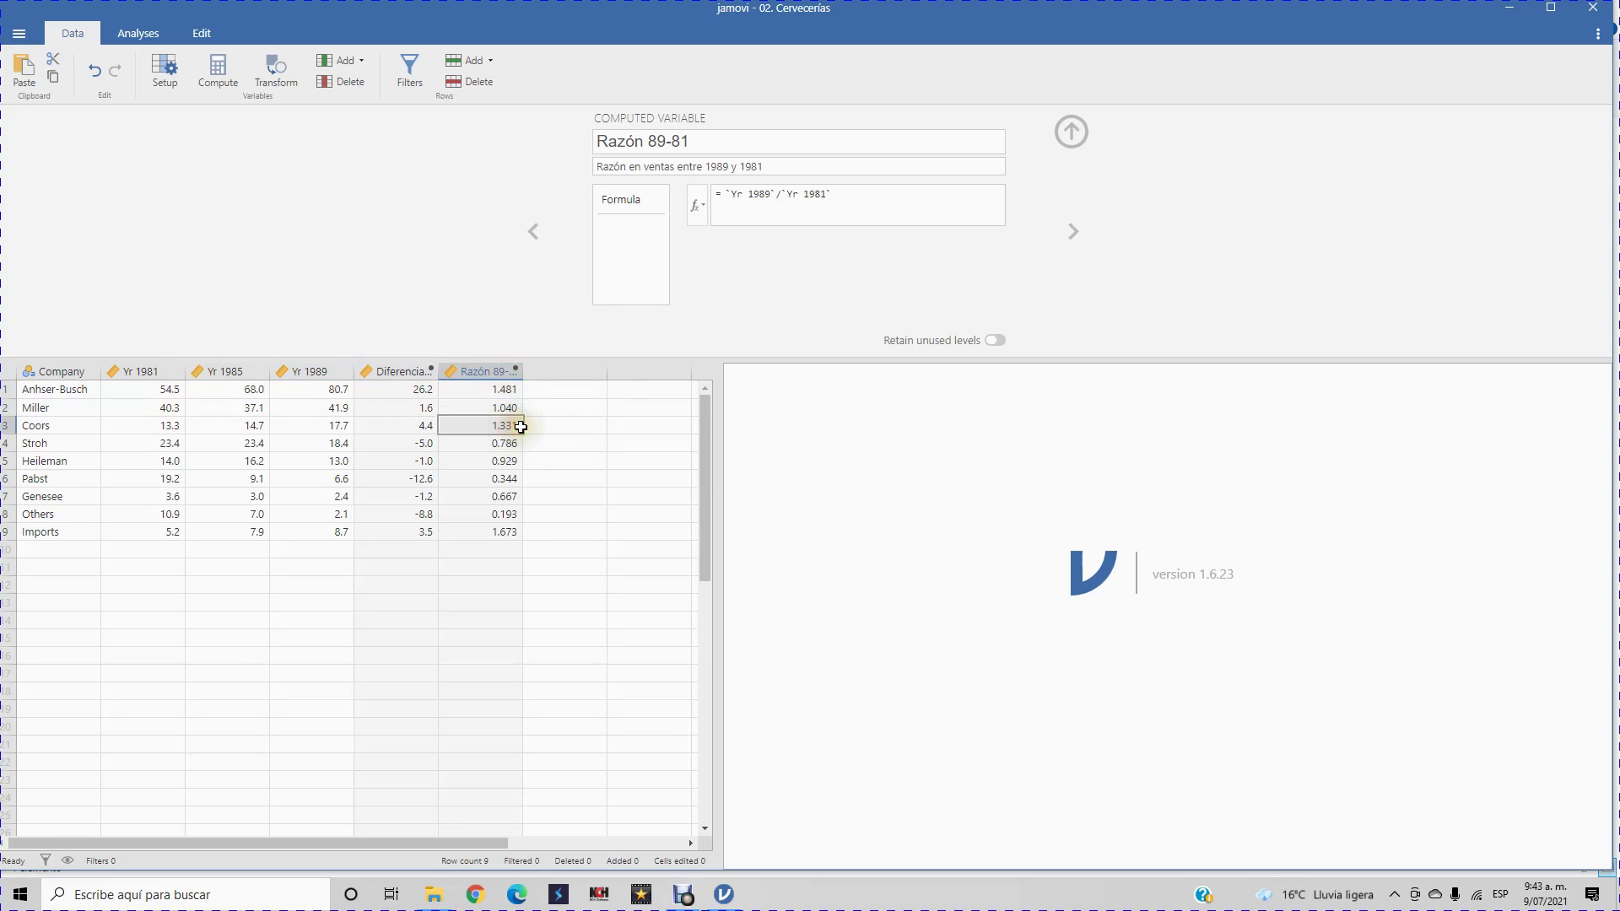
{"action": "left_click", "coordinate": [505, 443]}
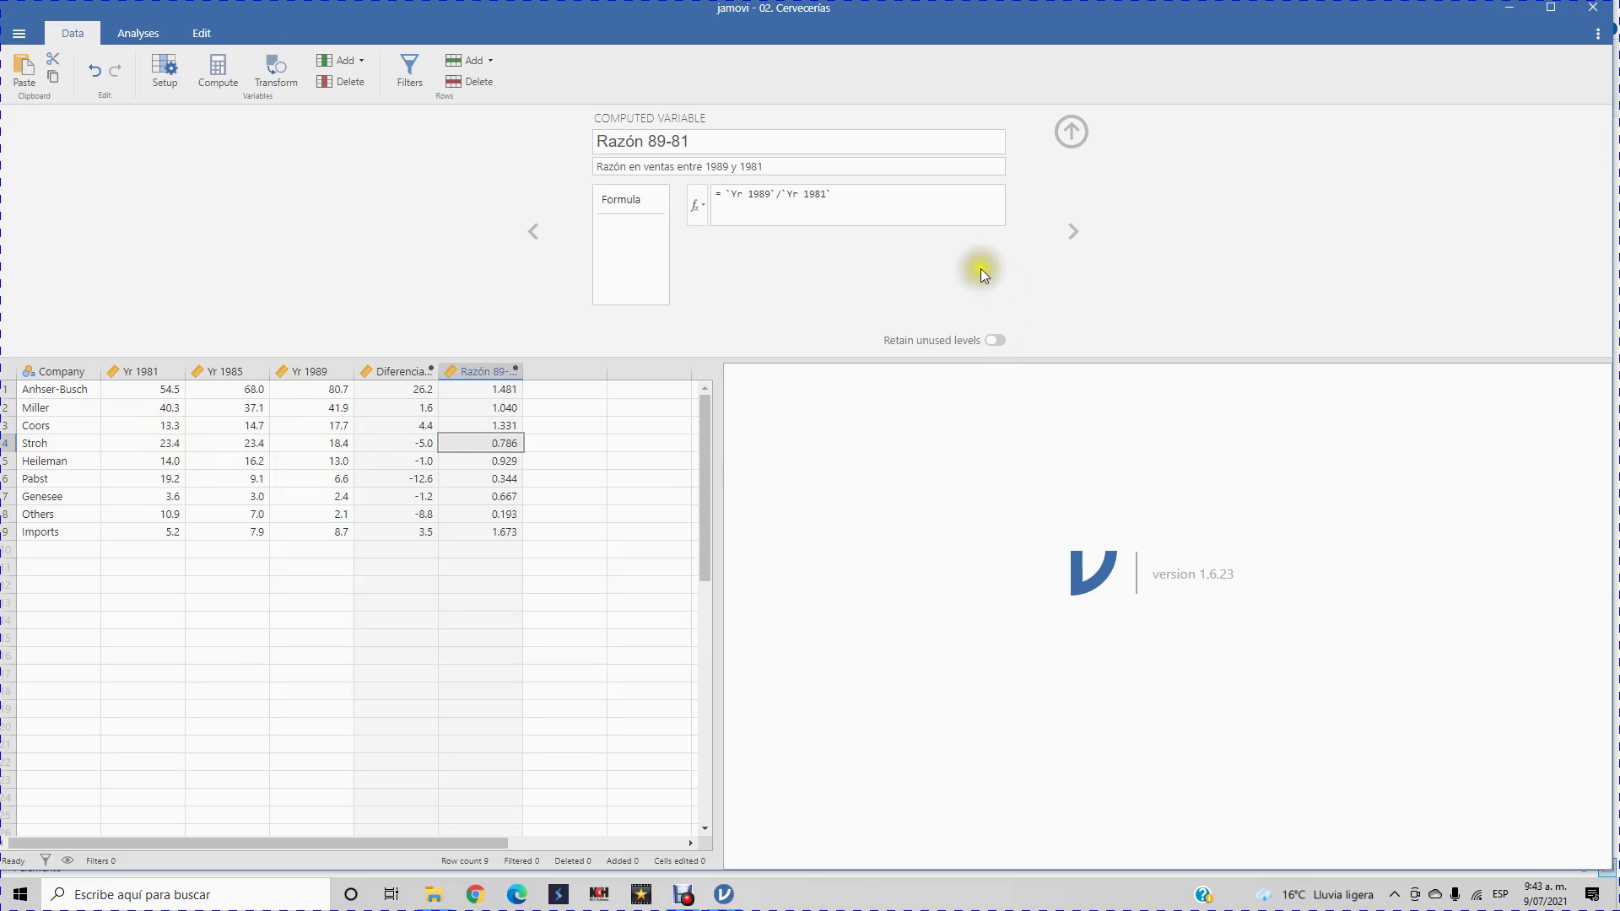
Add a computed variable in the next empty column, named "% Crecimiento 89-81" and described as "Crecimiento en ventas entre 1981 y 1989"
{"action": "left_click", "coordinate": [571, 366]}
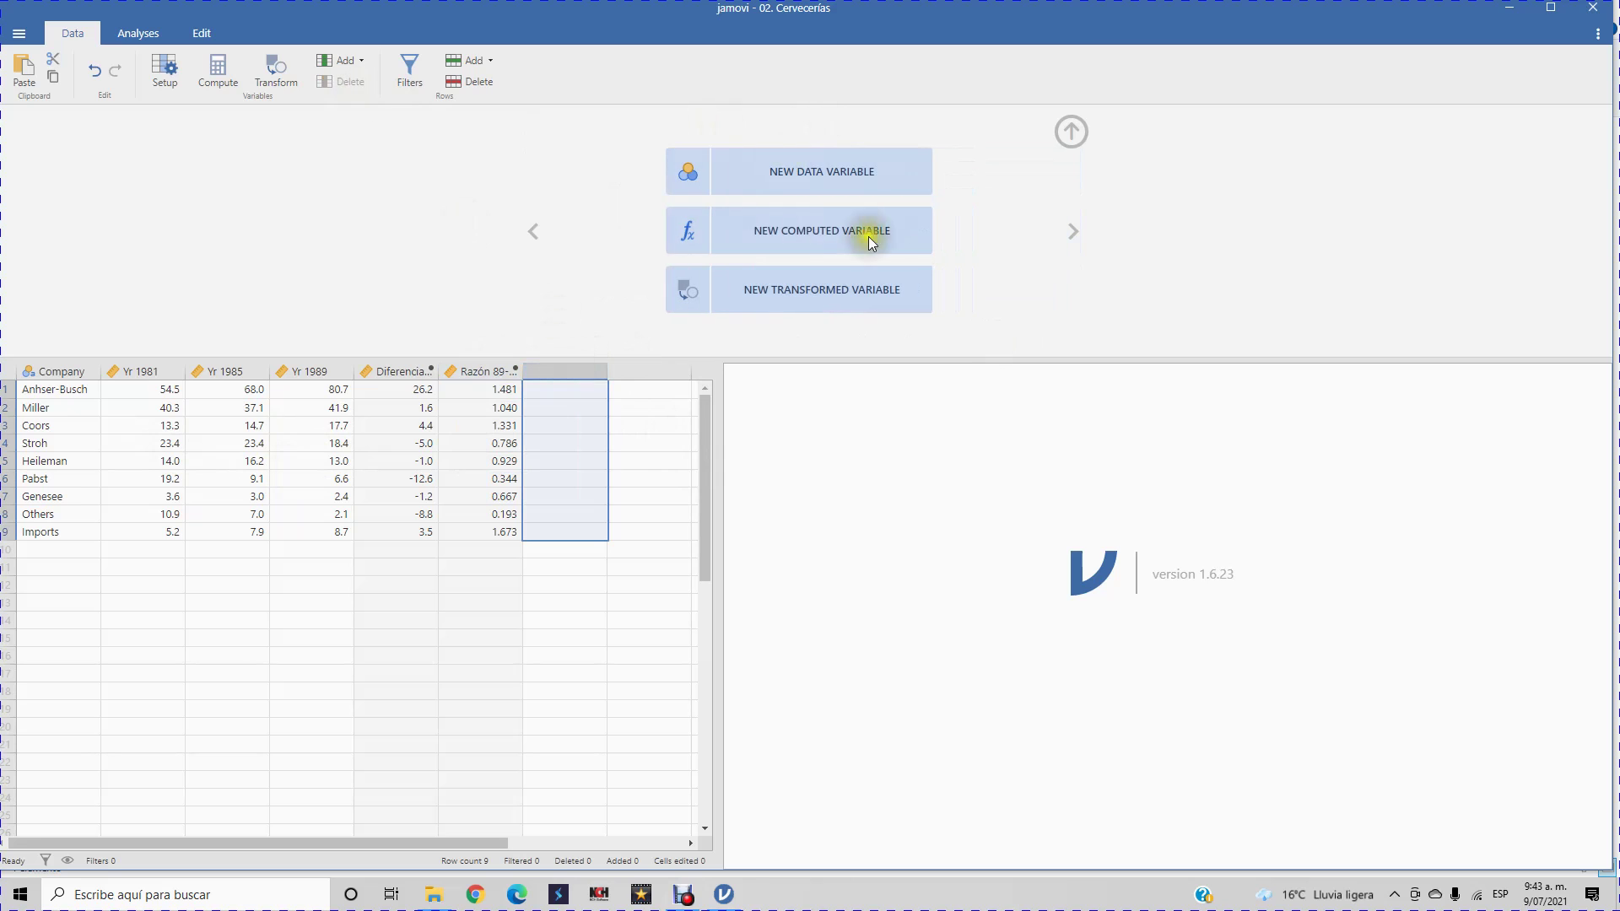
{"action": "left_click", "coordinate": [851, 235]}
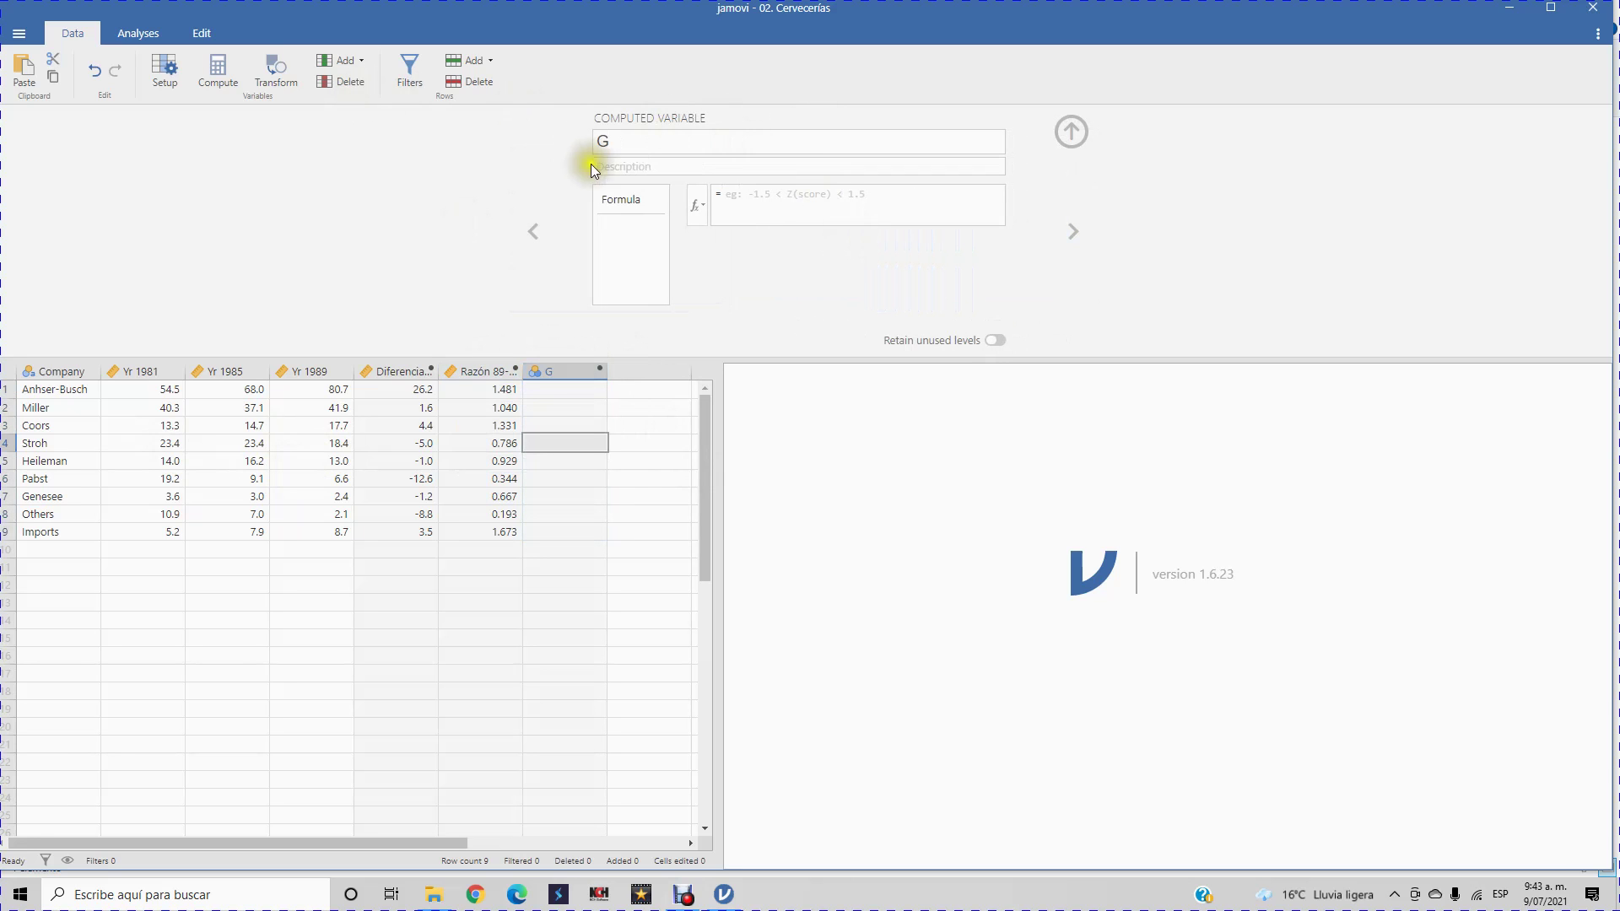
{"action": "left_click", "coordinate": [644, 139]}
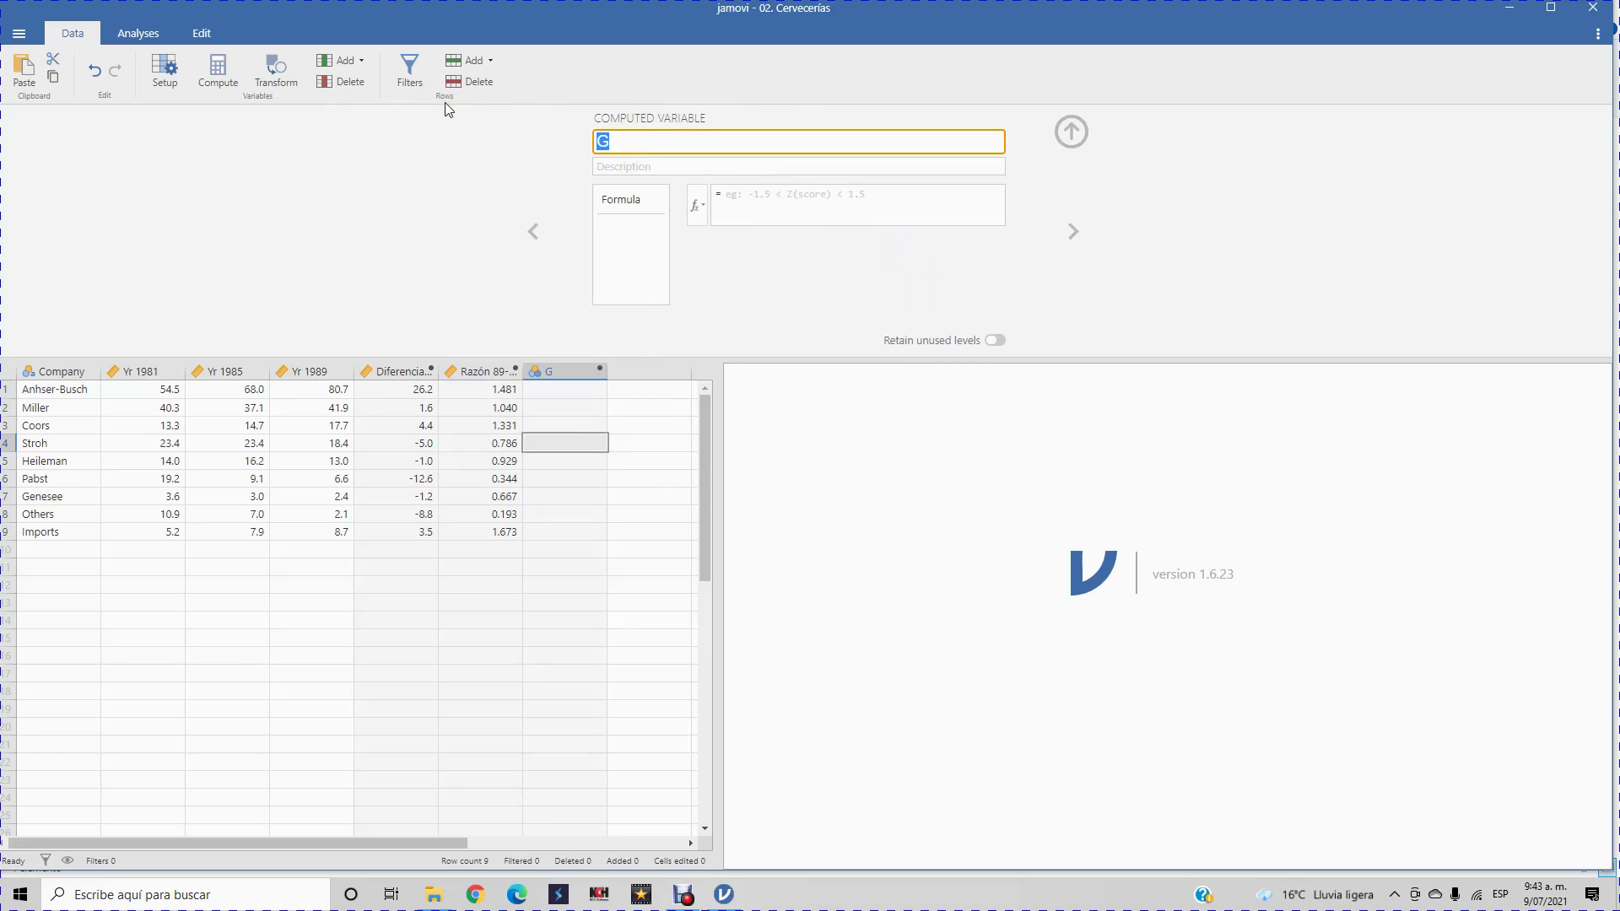
{"action": "type", "text": "% Crecimiento 89-81"}
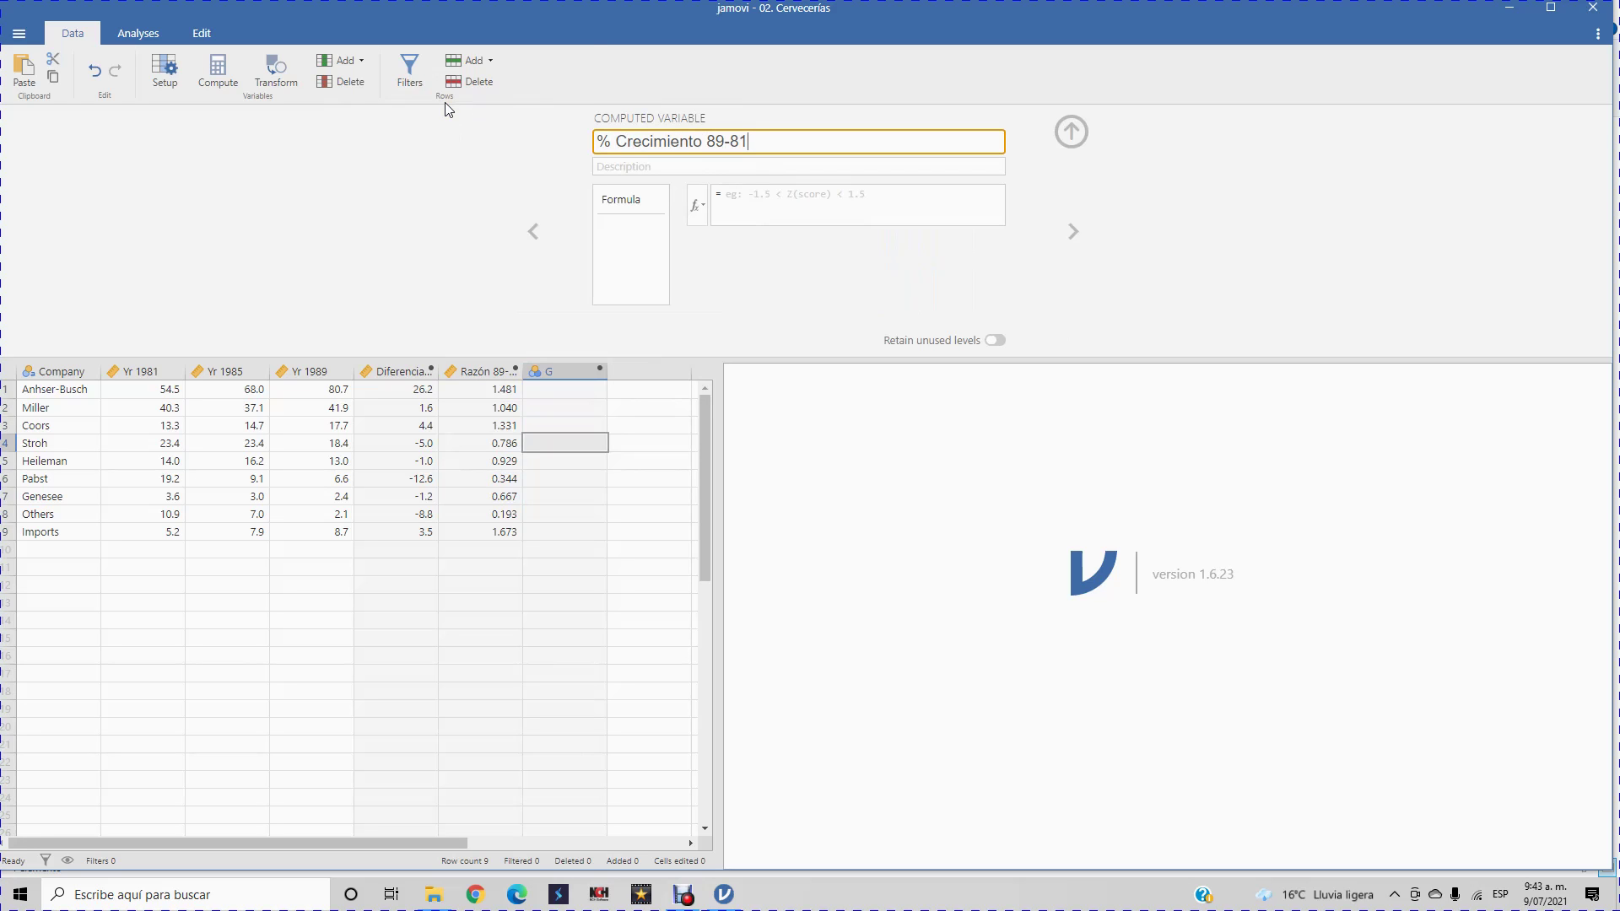
{"action": "left_click", "coordinate": [721, 164]}
{"action": "type", "text": "Crecimiento en ventas entre "}
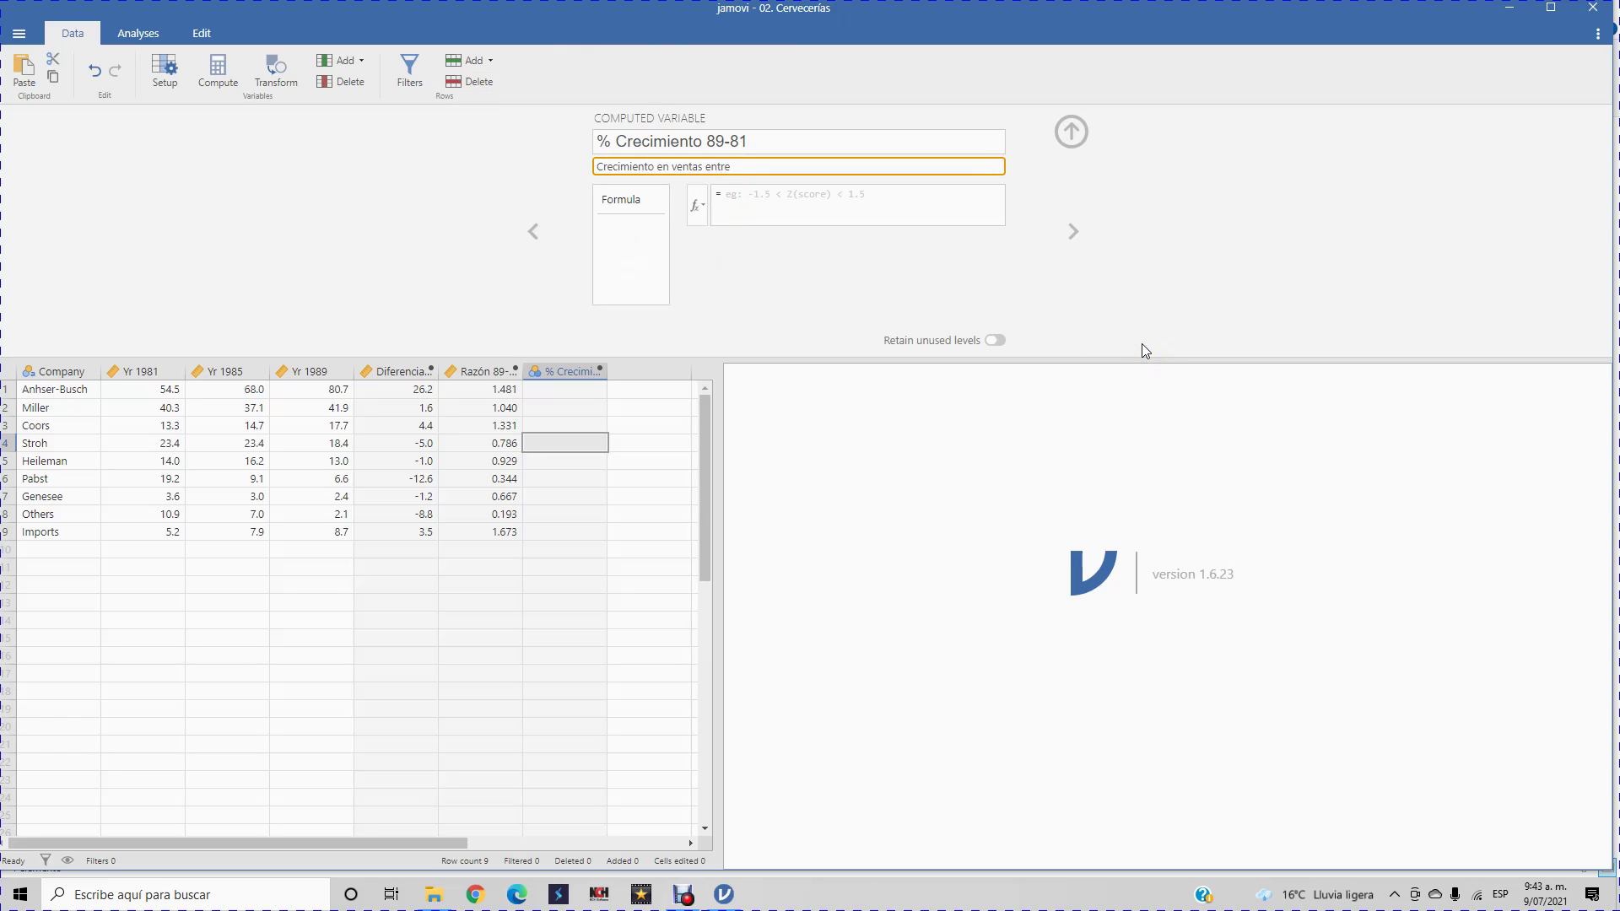
{"action": "type", "text": "1981 y 1989"}
Define the formula of "% Crecimiento 89-81" as Diferencia 89-81 divided by Yr 1981, and inspect its values for Stroh through Imports
{"action": "left_click", "coordinate": [700, 201]}
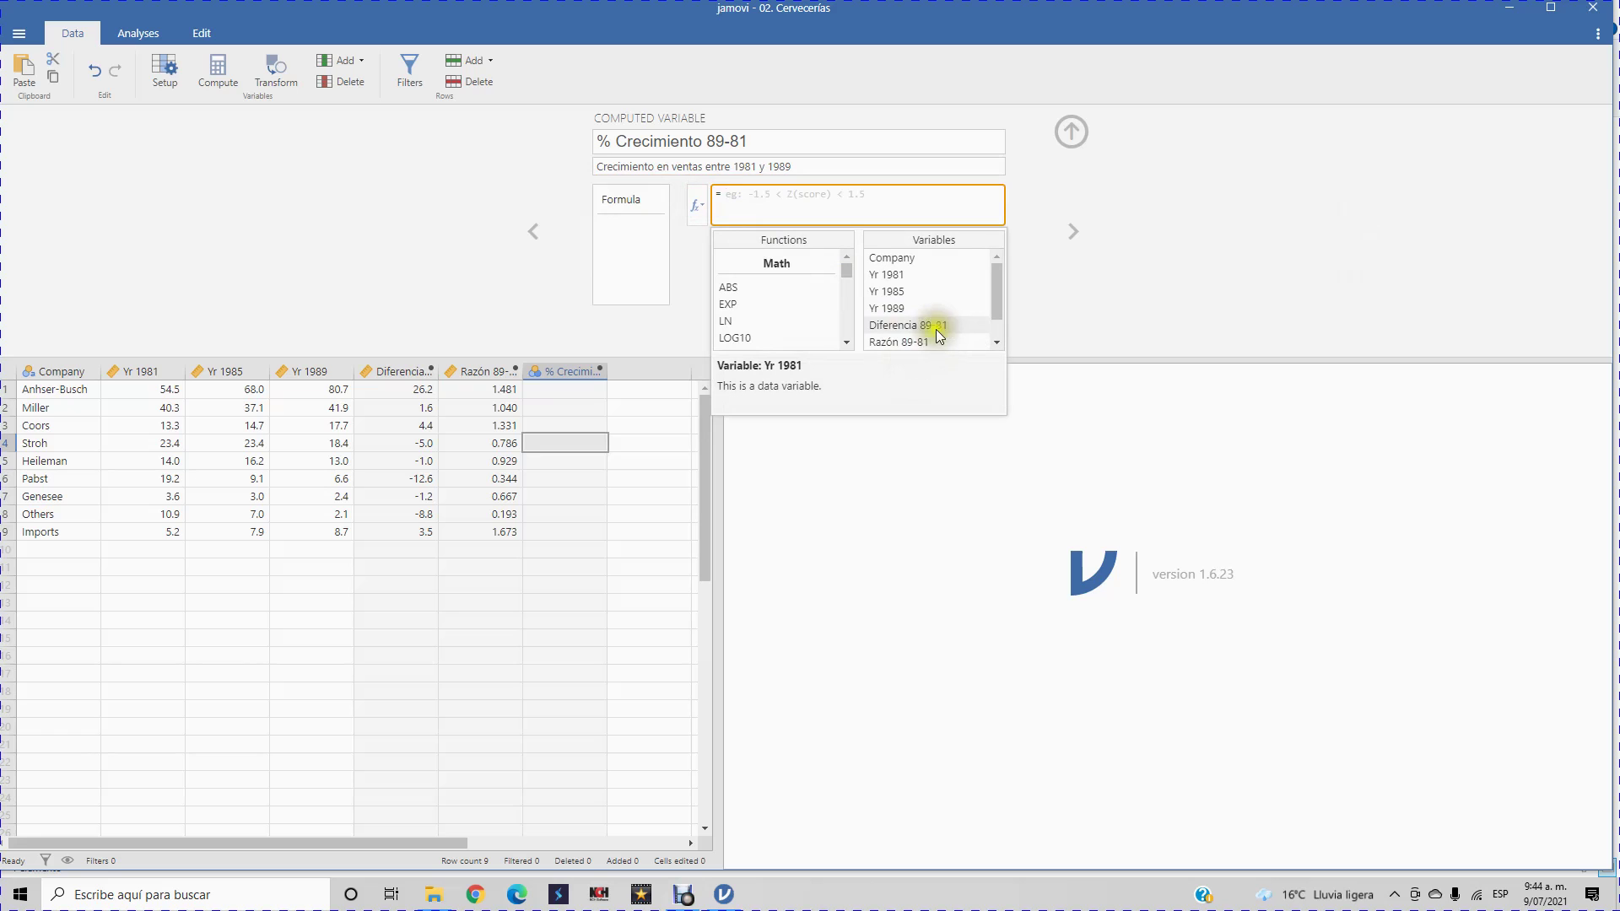
{"action": "left_click", "coordinate": [908, 325]}
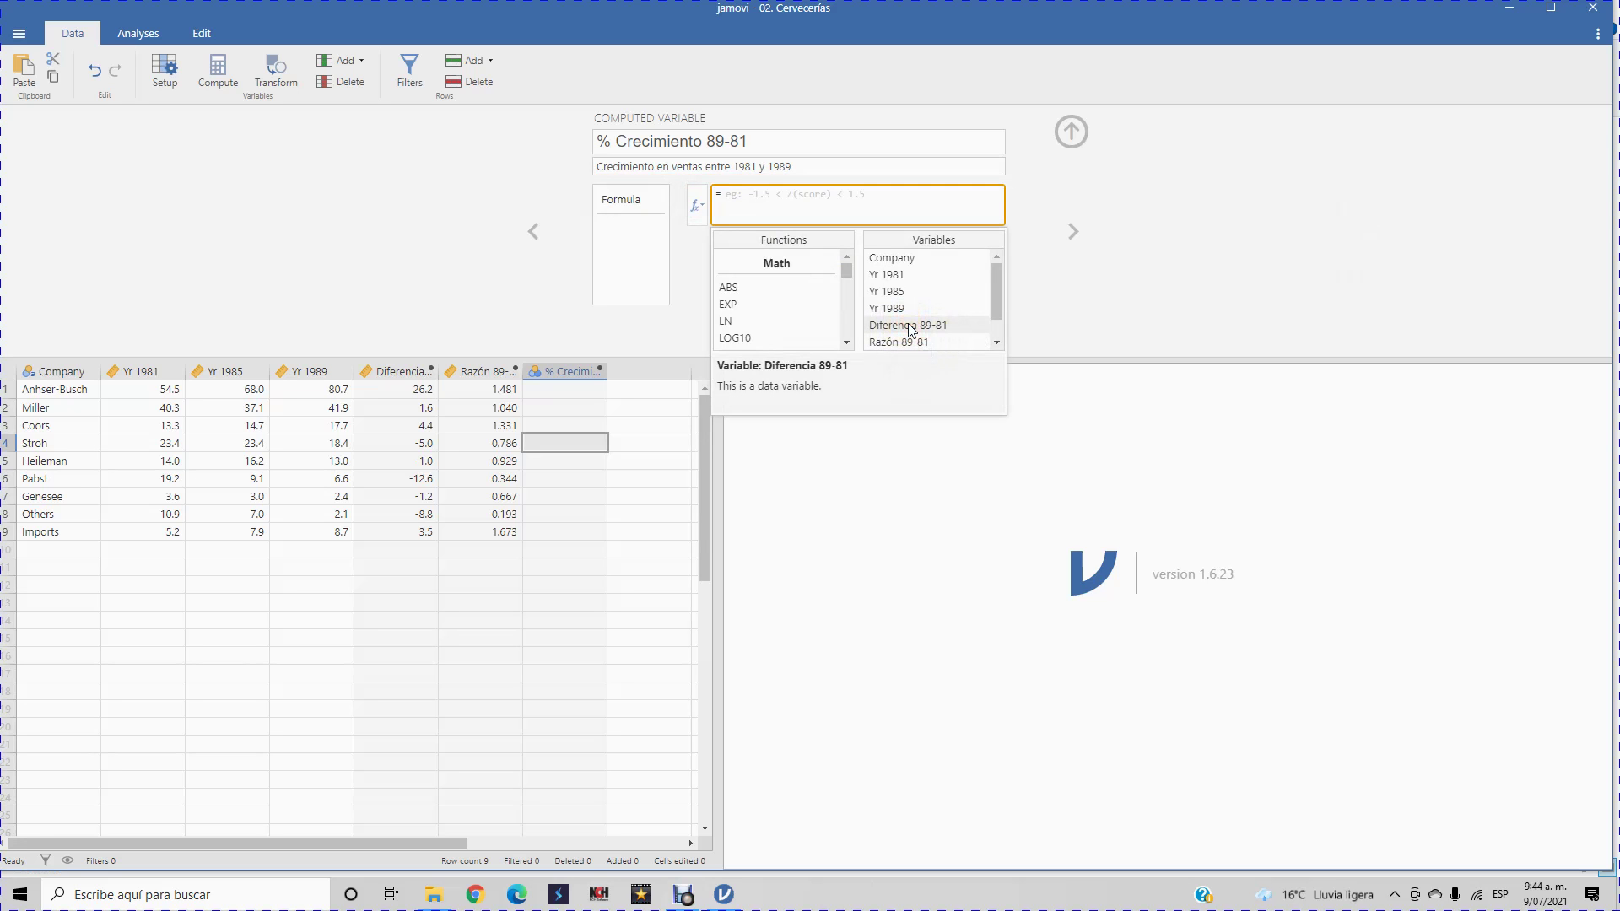
{"action": "double_click", "coordinate": [911, 328]}
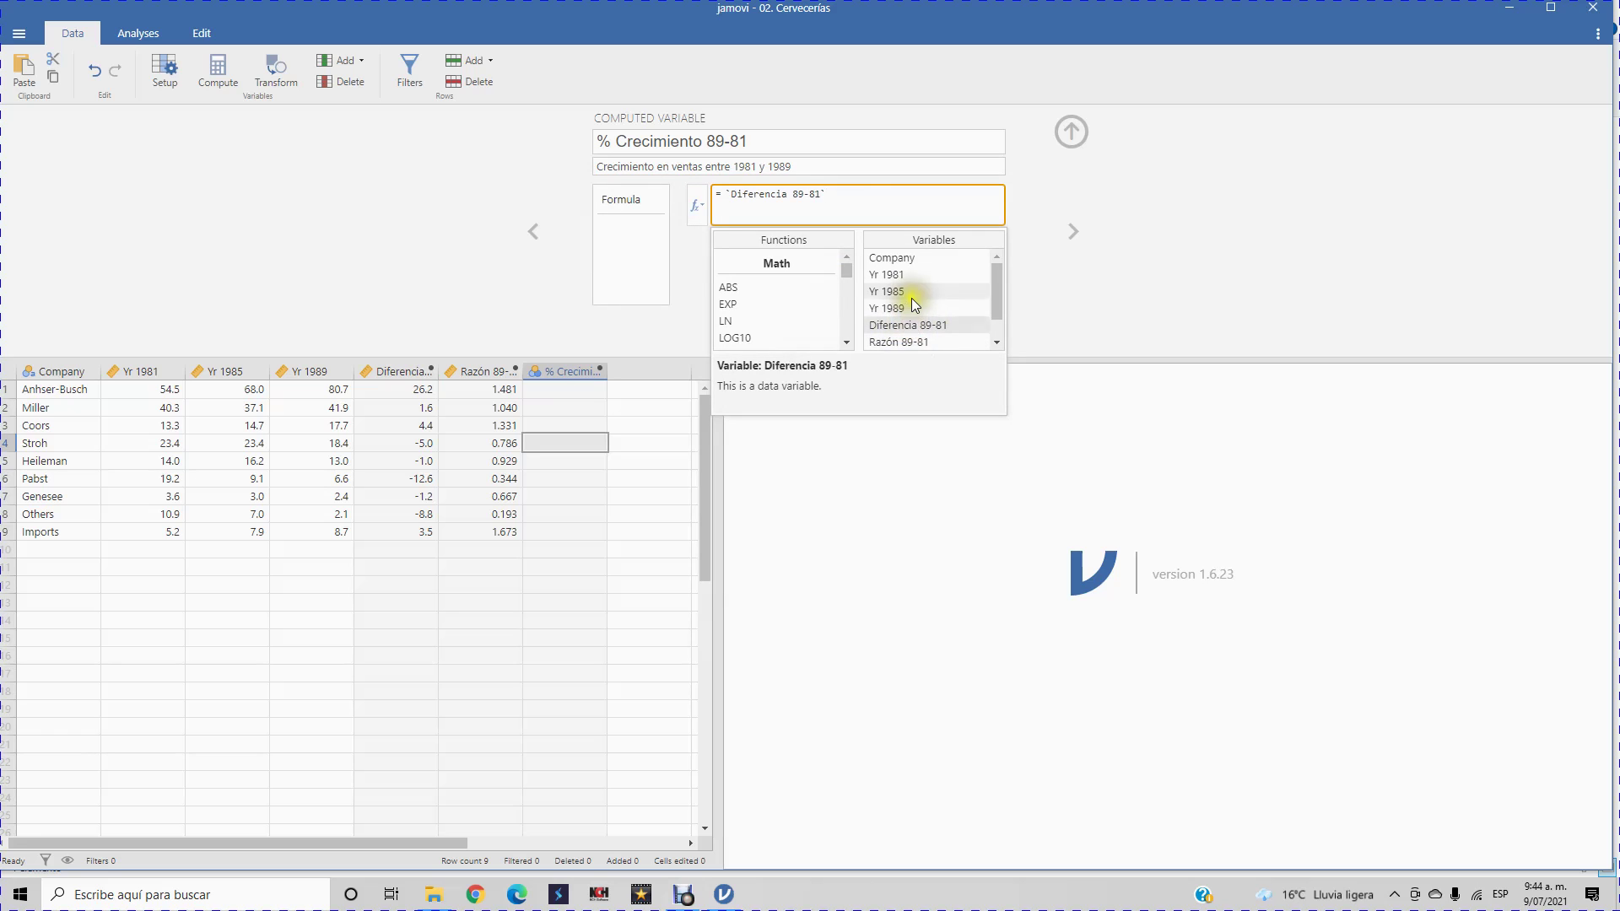
{"action": "type", "text": "/"}
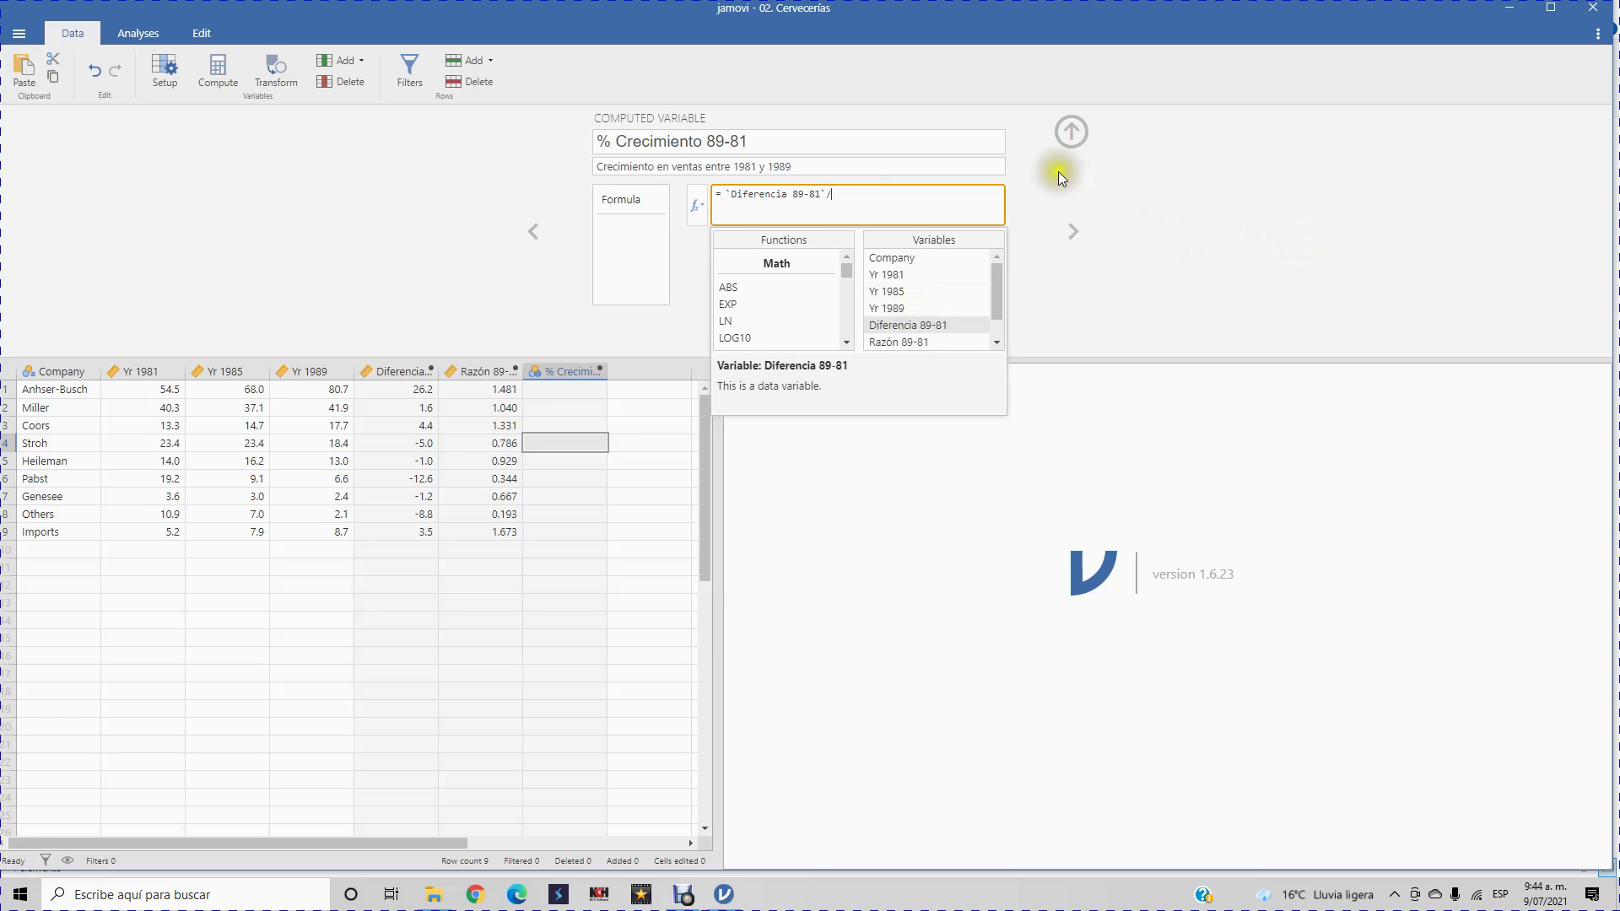
{"action": "left_click", "coordinate": [908, 276]}
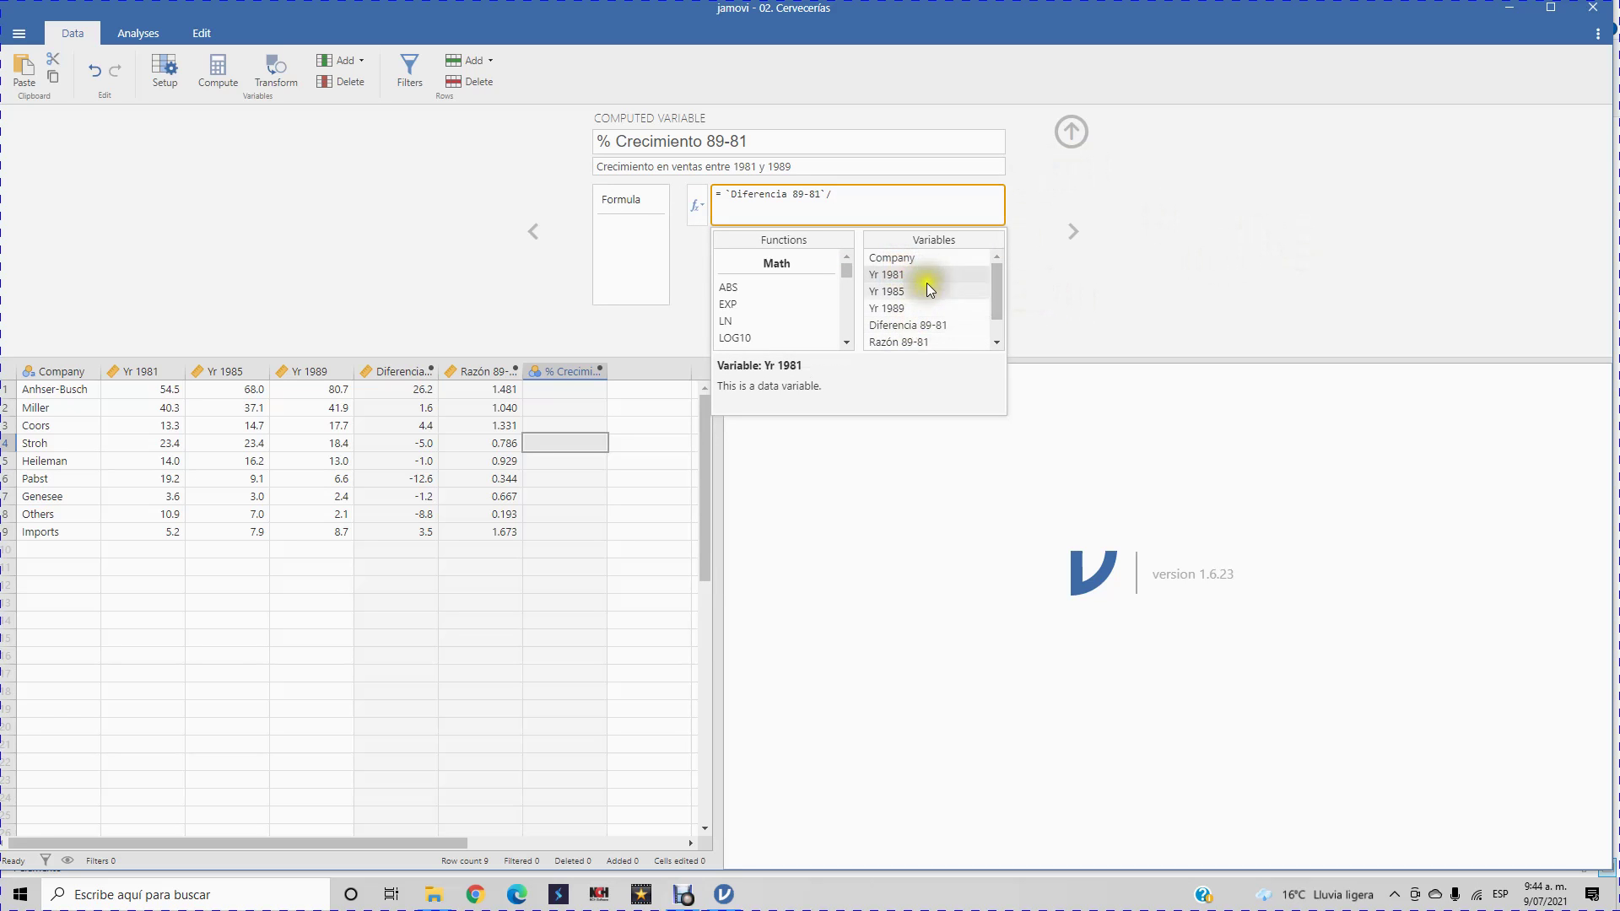
{"action": "double_click", "coordinate": [924, 273]}
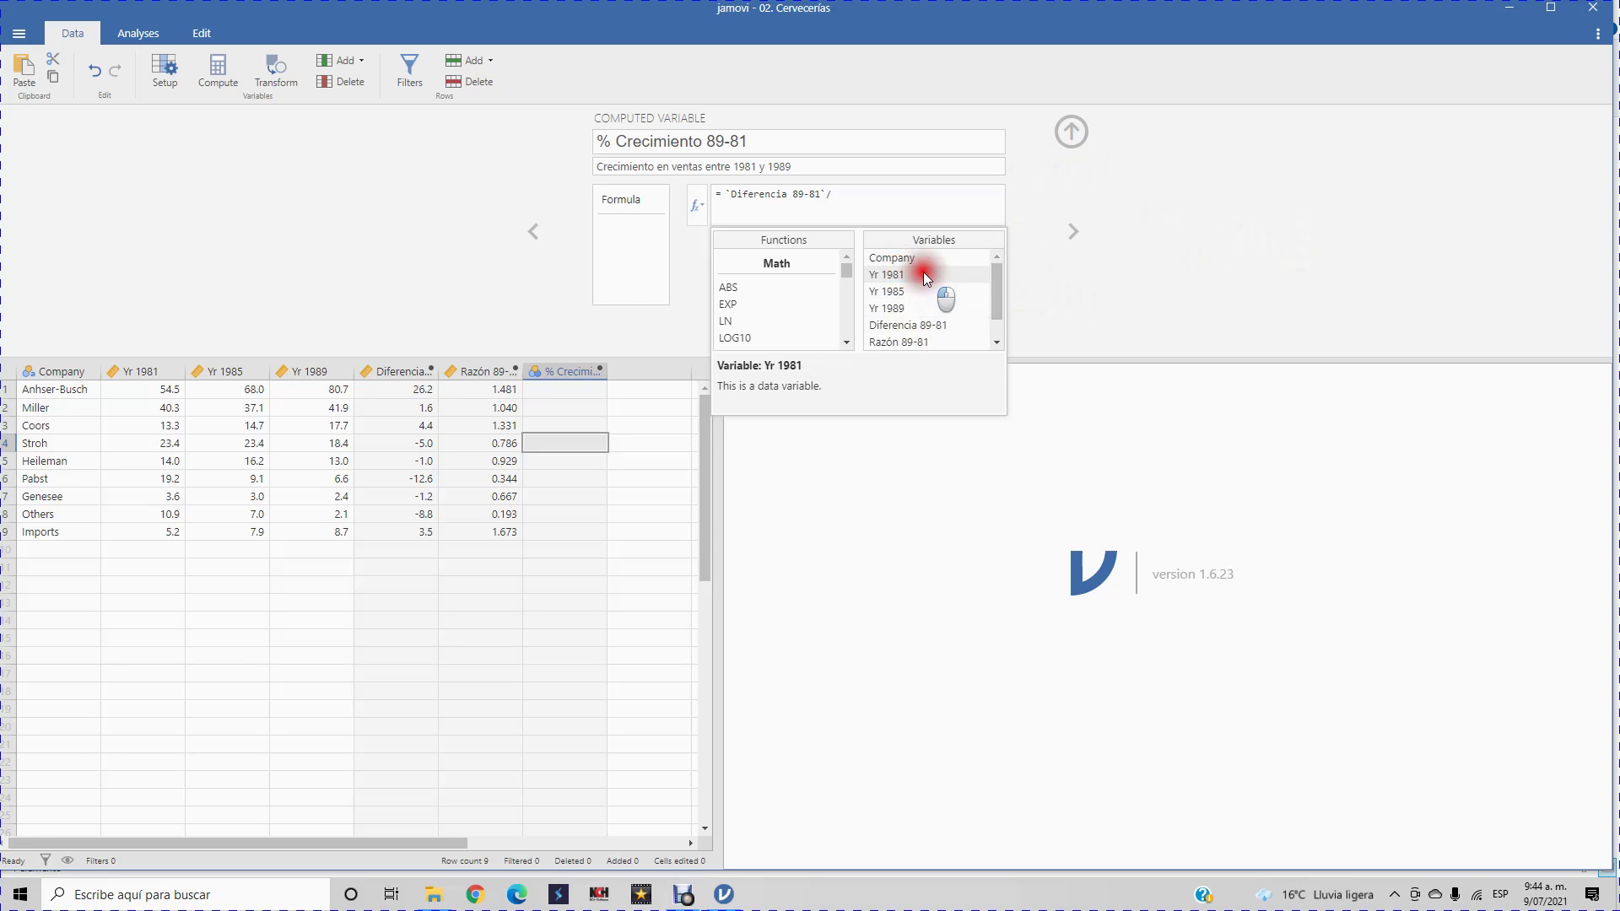
{"action": "left_click", "coordinate": [1244, 228]}
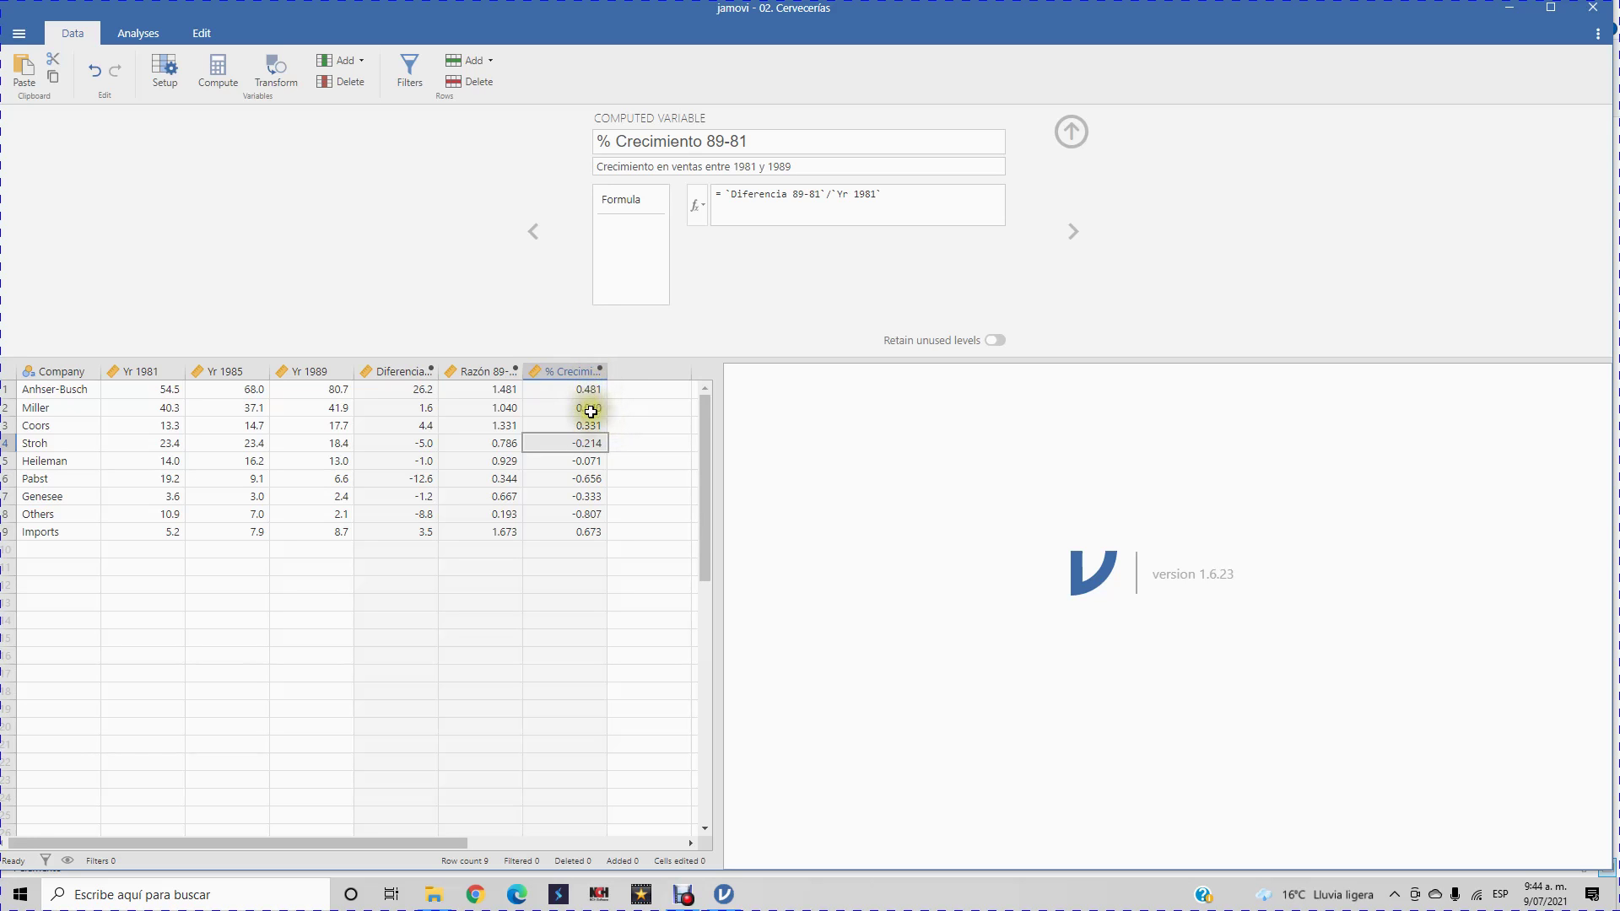
{"action": "left_click_drag", "start_coordinate": [586, 444], "coordinate": [586, 514]}
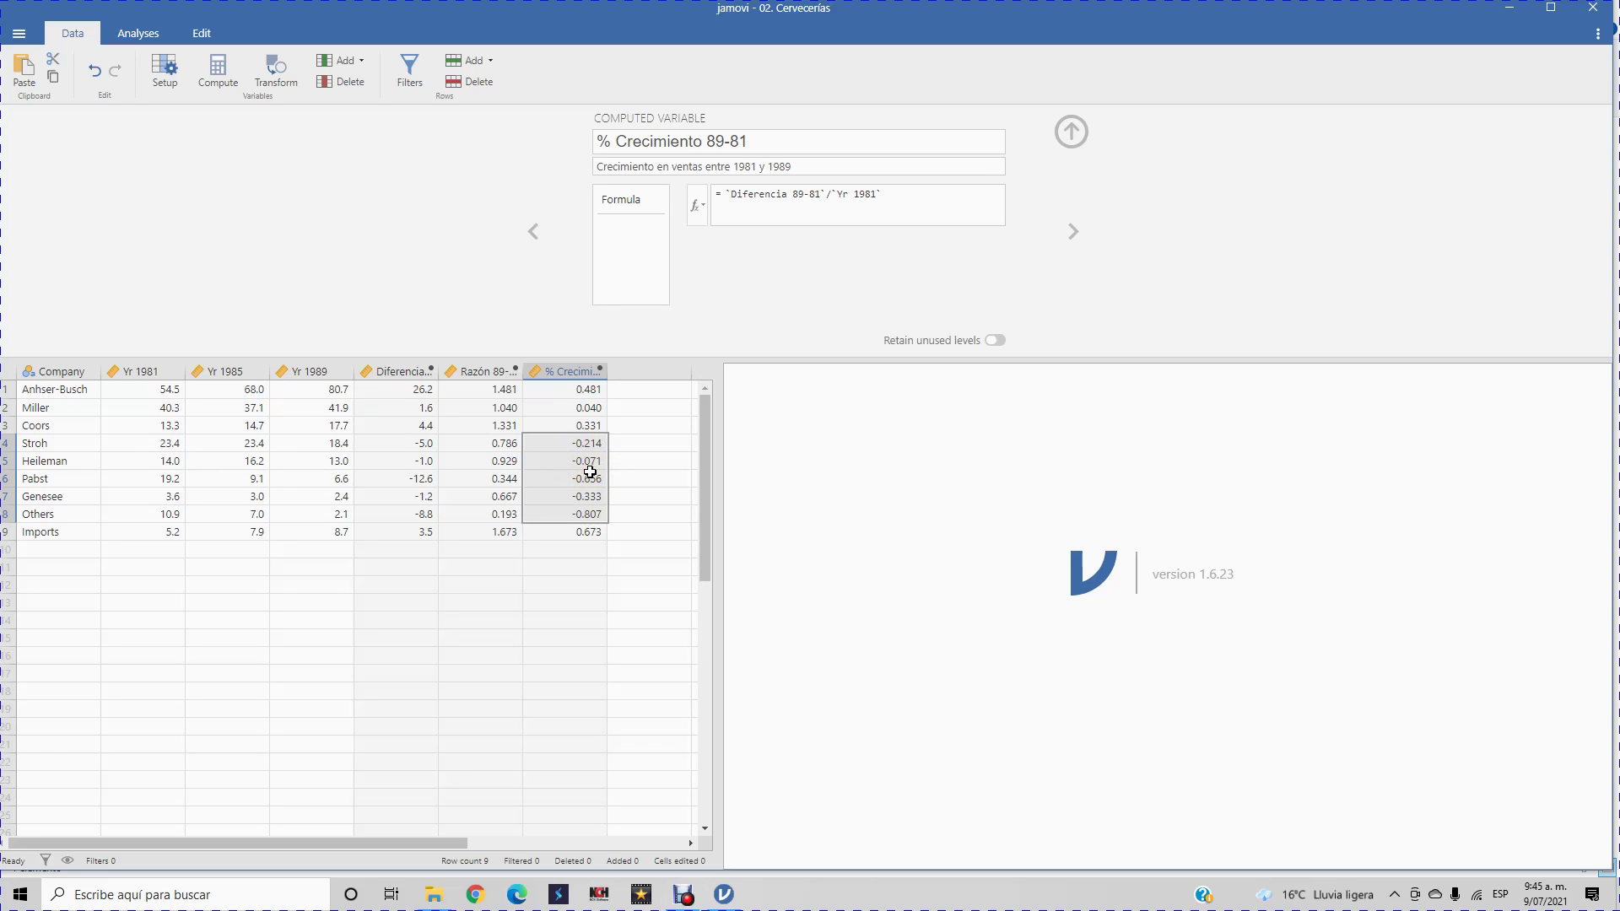
{"action": "left_click", "coordinate": [583, 532]}
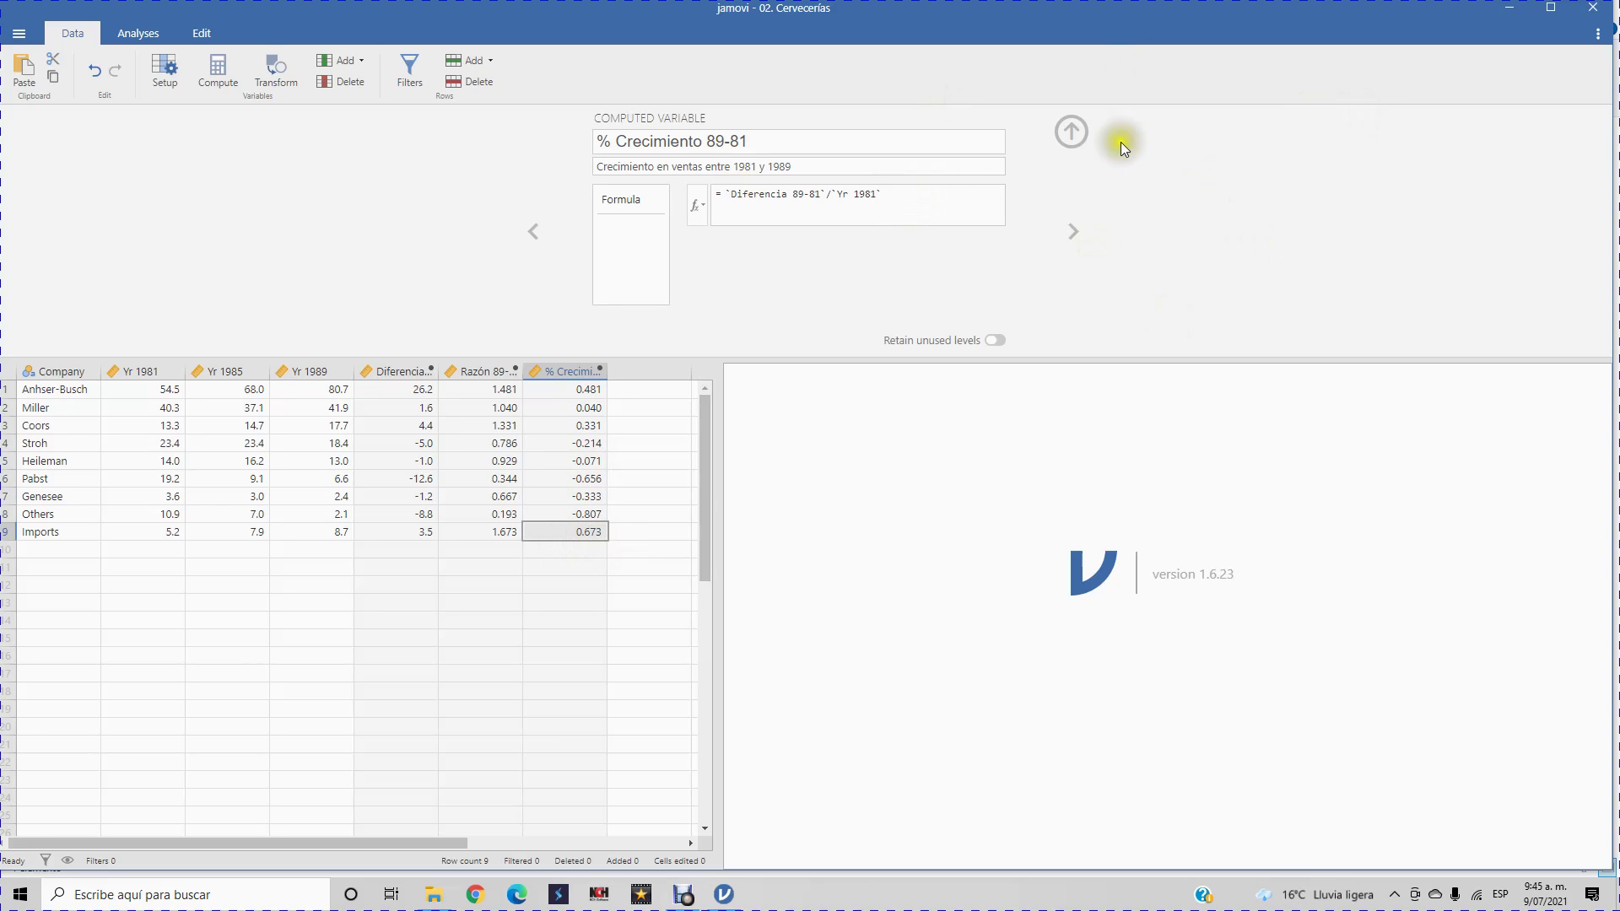
Add a computed variable in the next empty column, named "Promedio 81-89" and described as "Ventas promedio de los años 81, 85 y 89"
{"action": "left_click", "coordinate": [657, 370]}
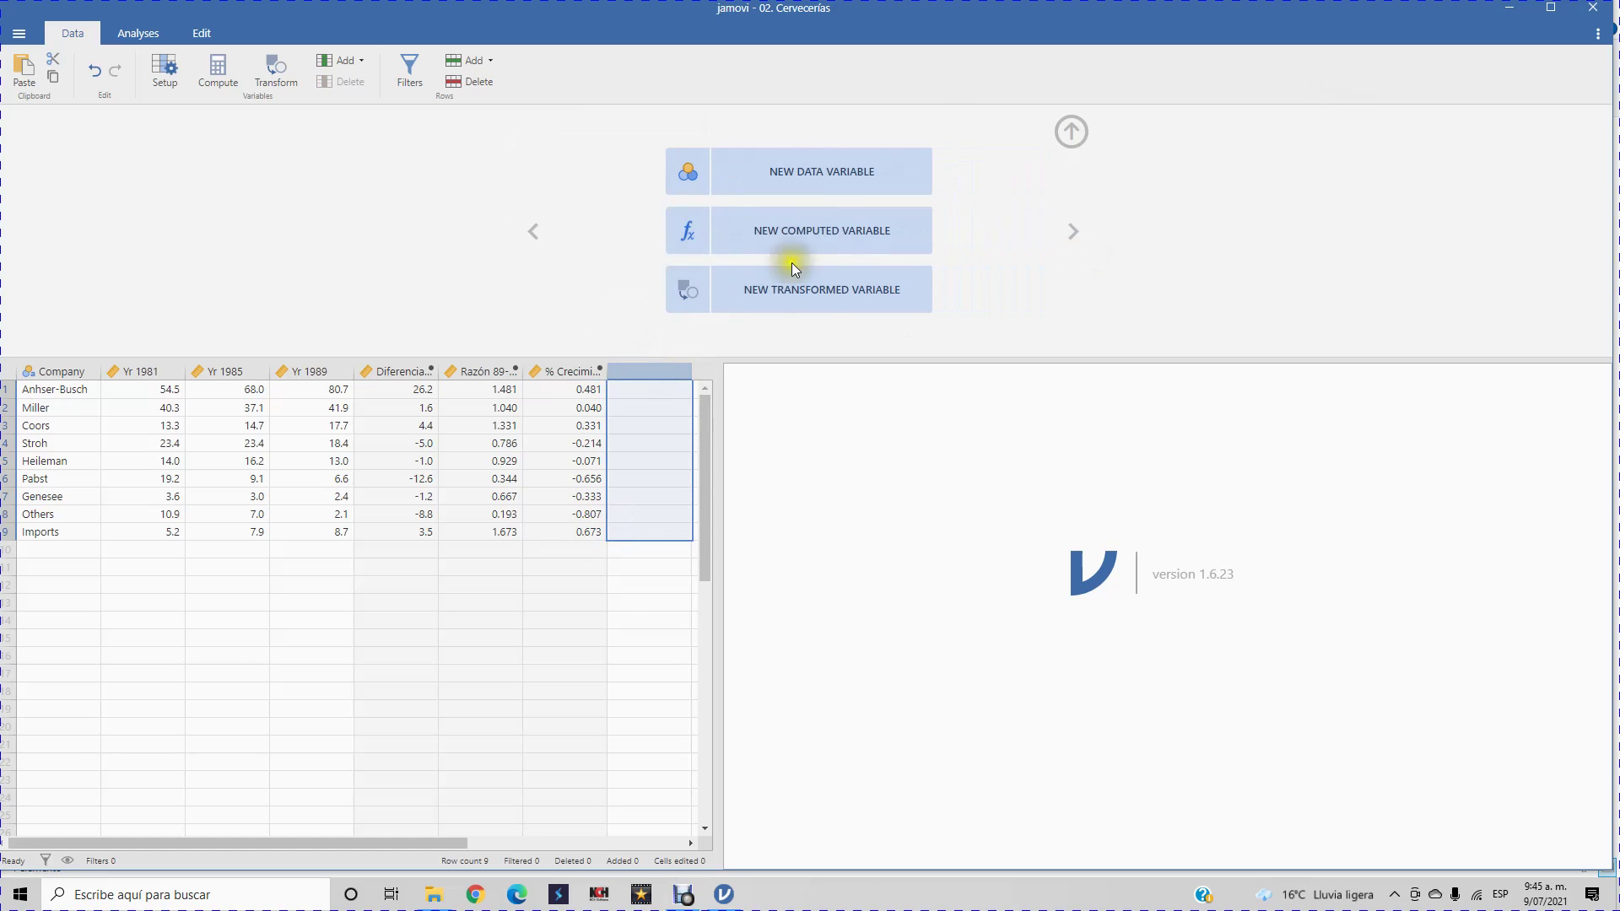
{"action": "left_click", "coordinate": [836, 225]}
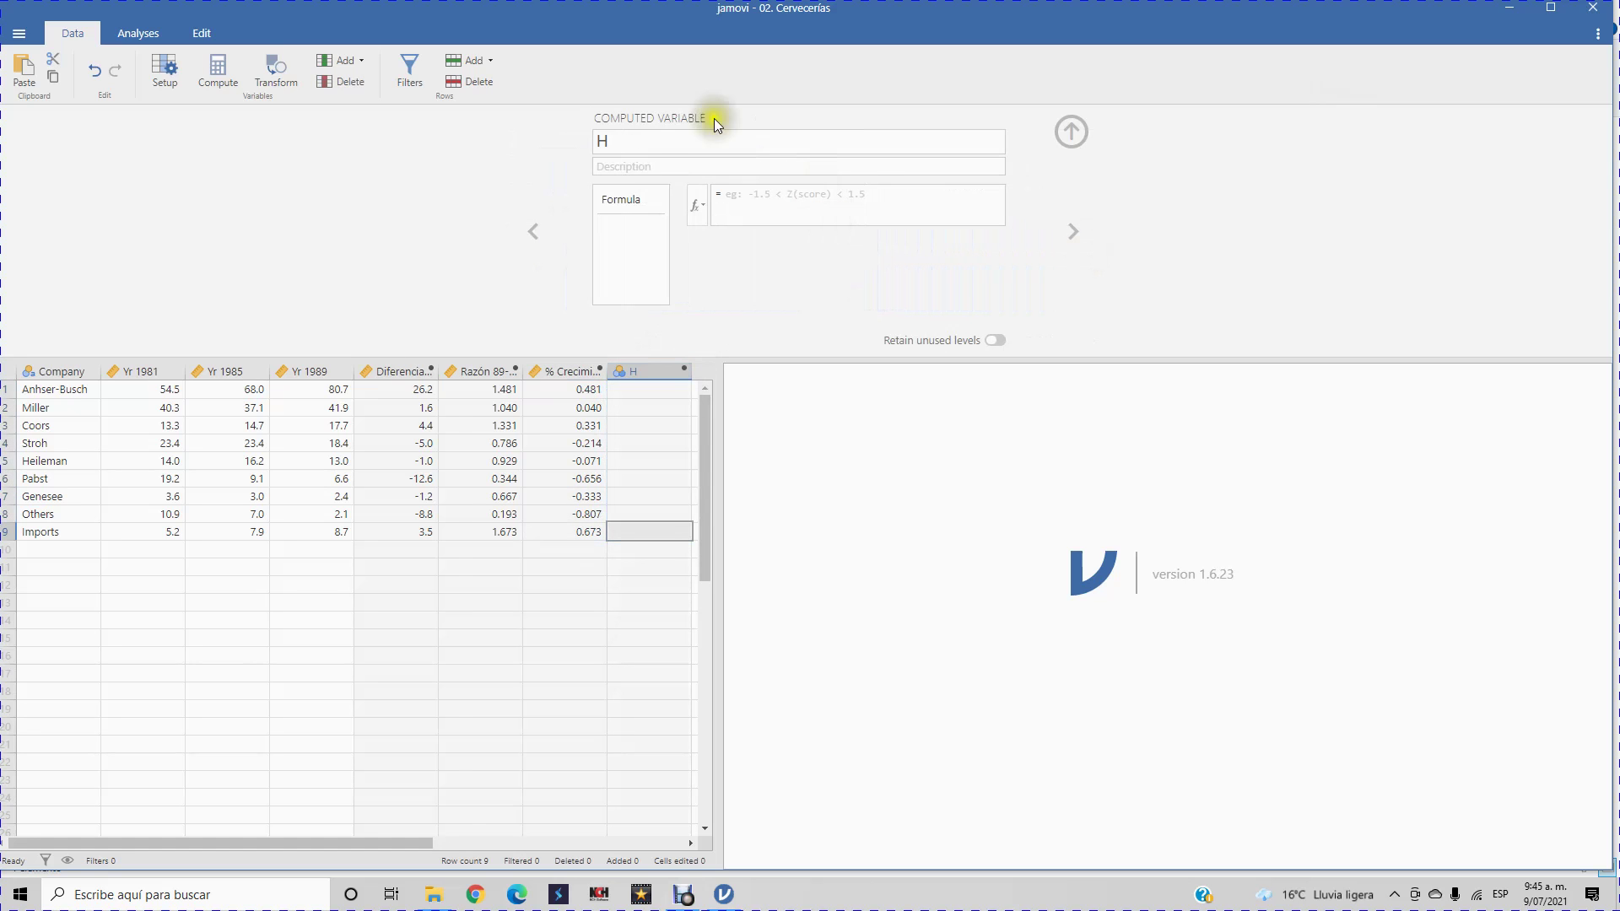
{"action": "left_click_drag", "start_coordinate": [650, 139], "coordinate": [478, 109]}
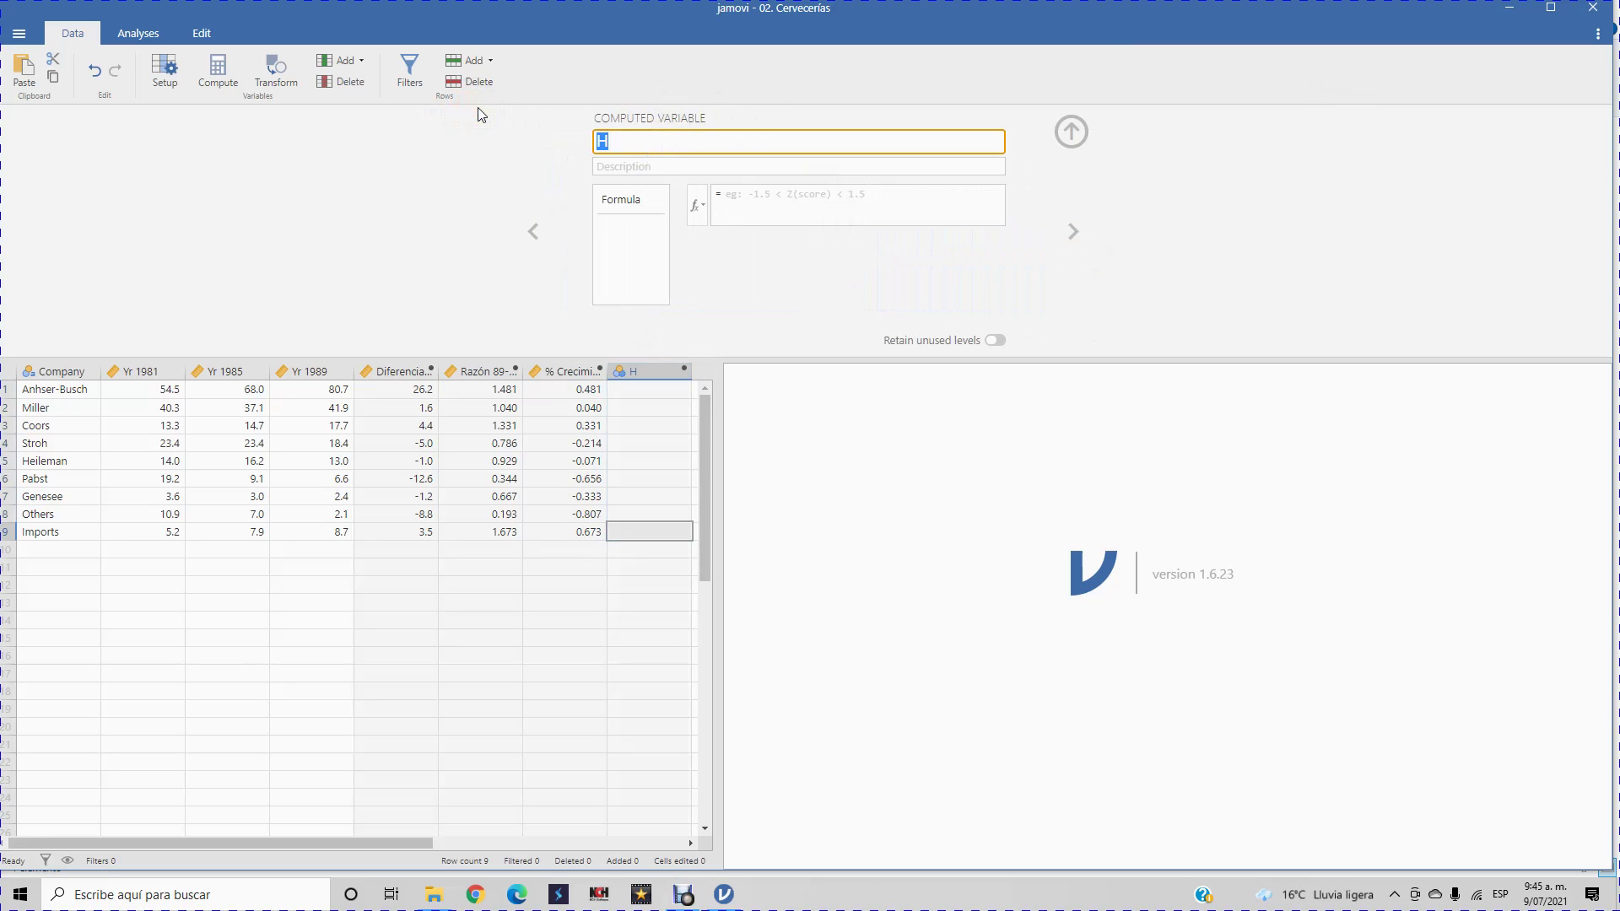
{"action": "type", "text": "Promedio"}
{"action": "type", "text": "81-89"}
{"action": "left_click", "coordinate": [721, 166]}
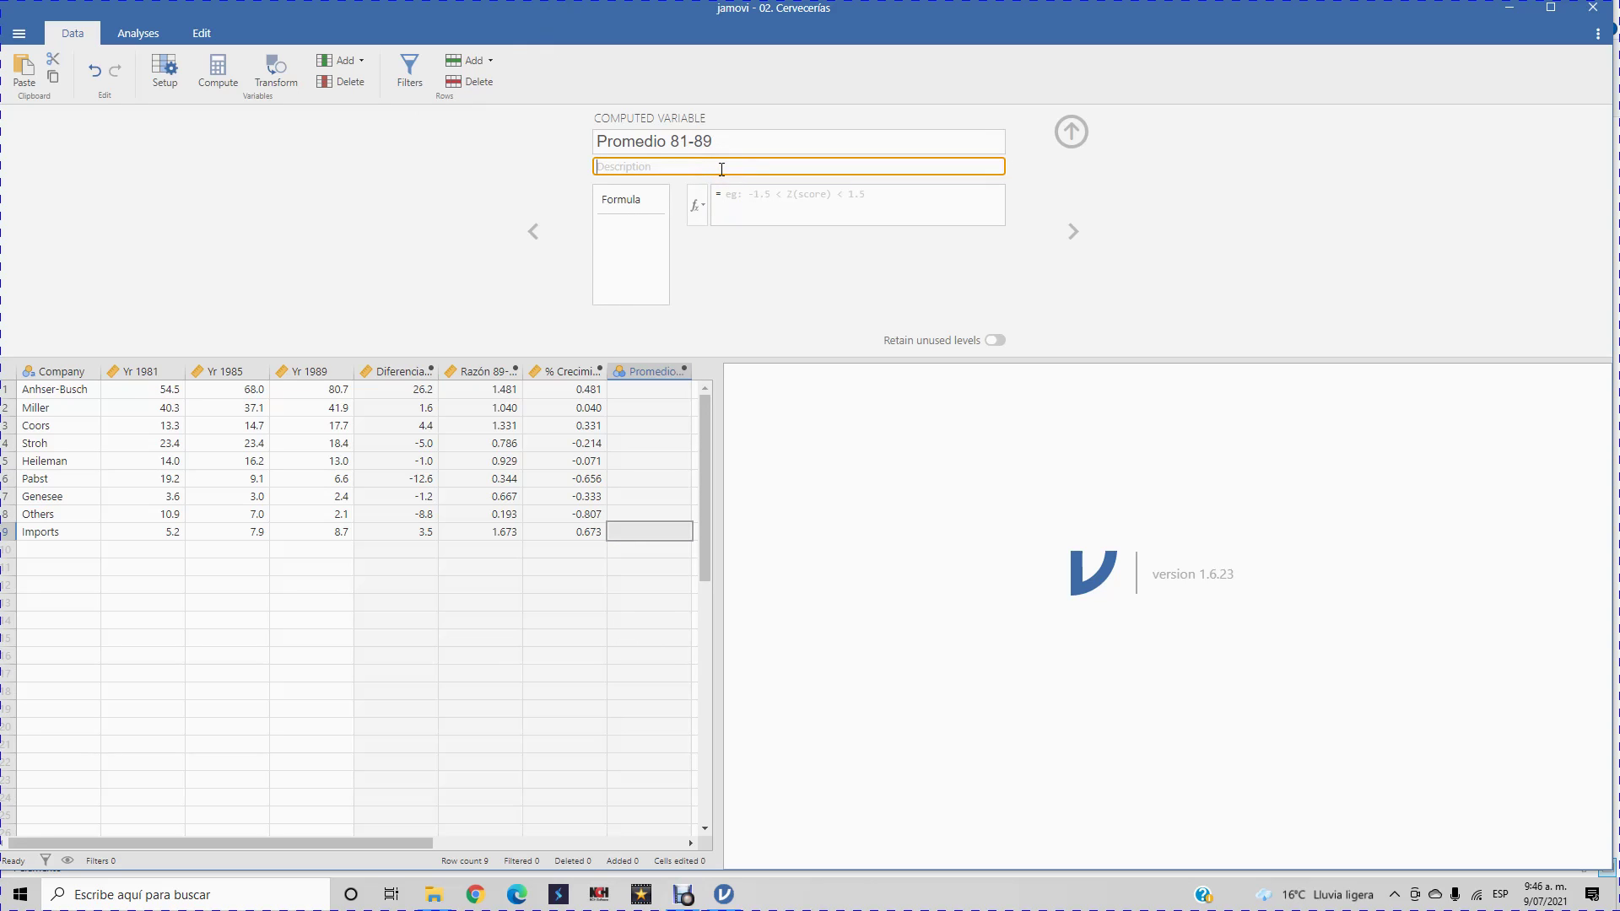
{"action": "type", "text": "Ventas promedio de los años 81, 85 y 89"}
Define the formula of "Promedio 81-89" as the MEAN of Yr 1981, Yr 1985 and Yr 1989
{"action": "left_click", "coordinate": [757, 194]}
{"action": "left_click", "coordinate": [697, 204]}
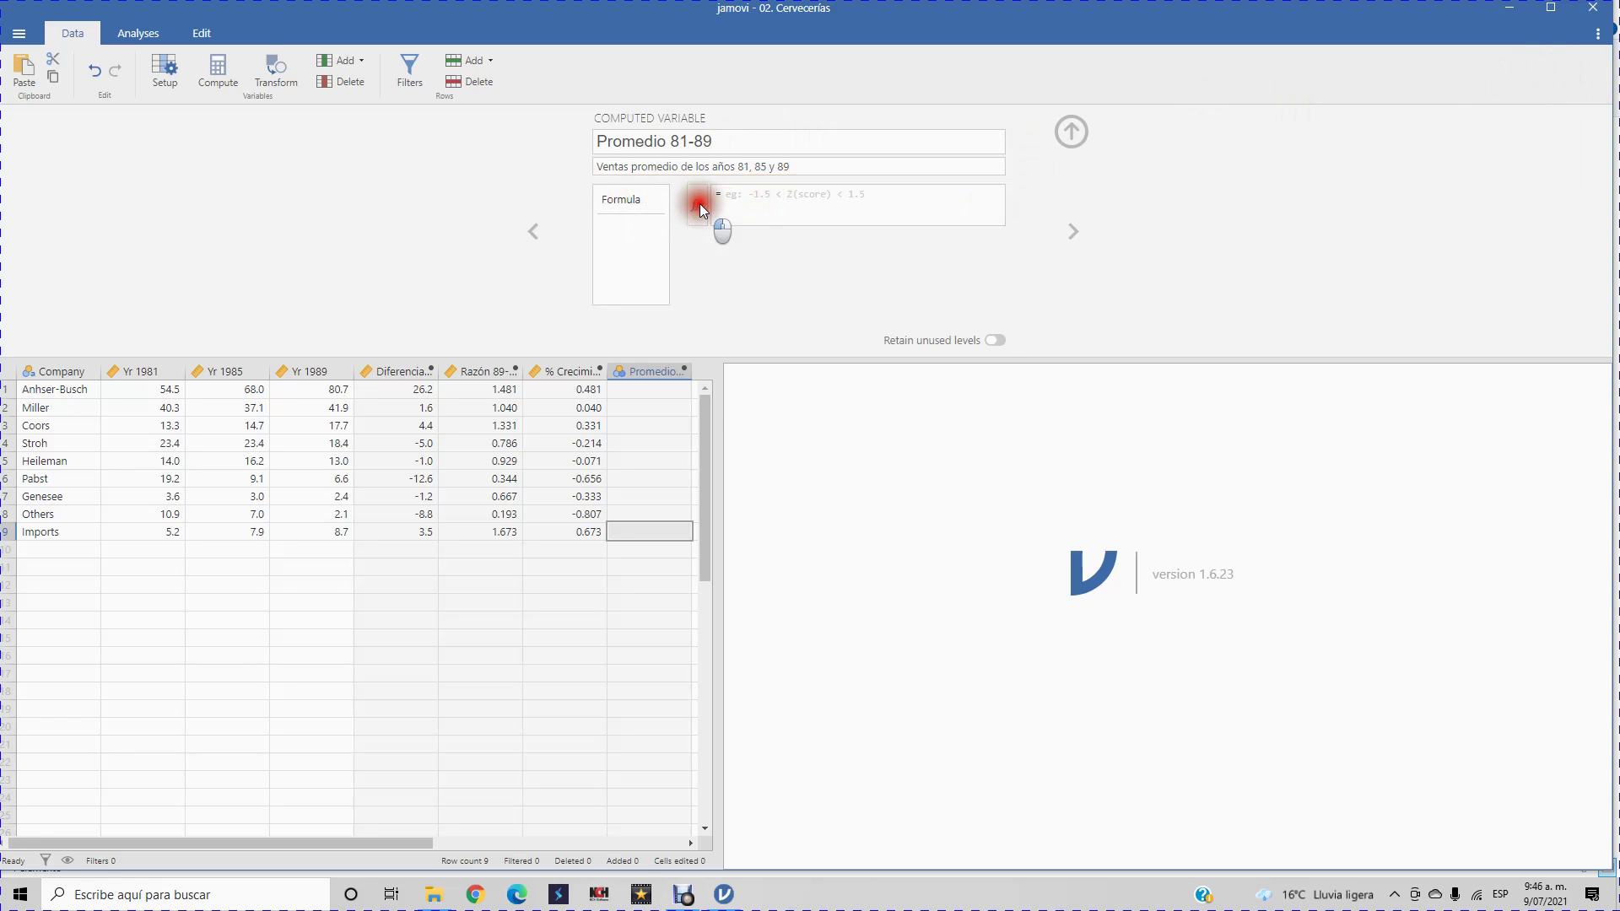
{"action": "left_click", "coordinate": [847, 314]}
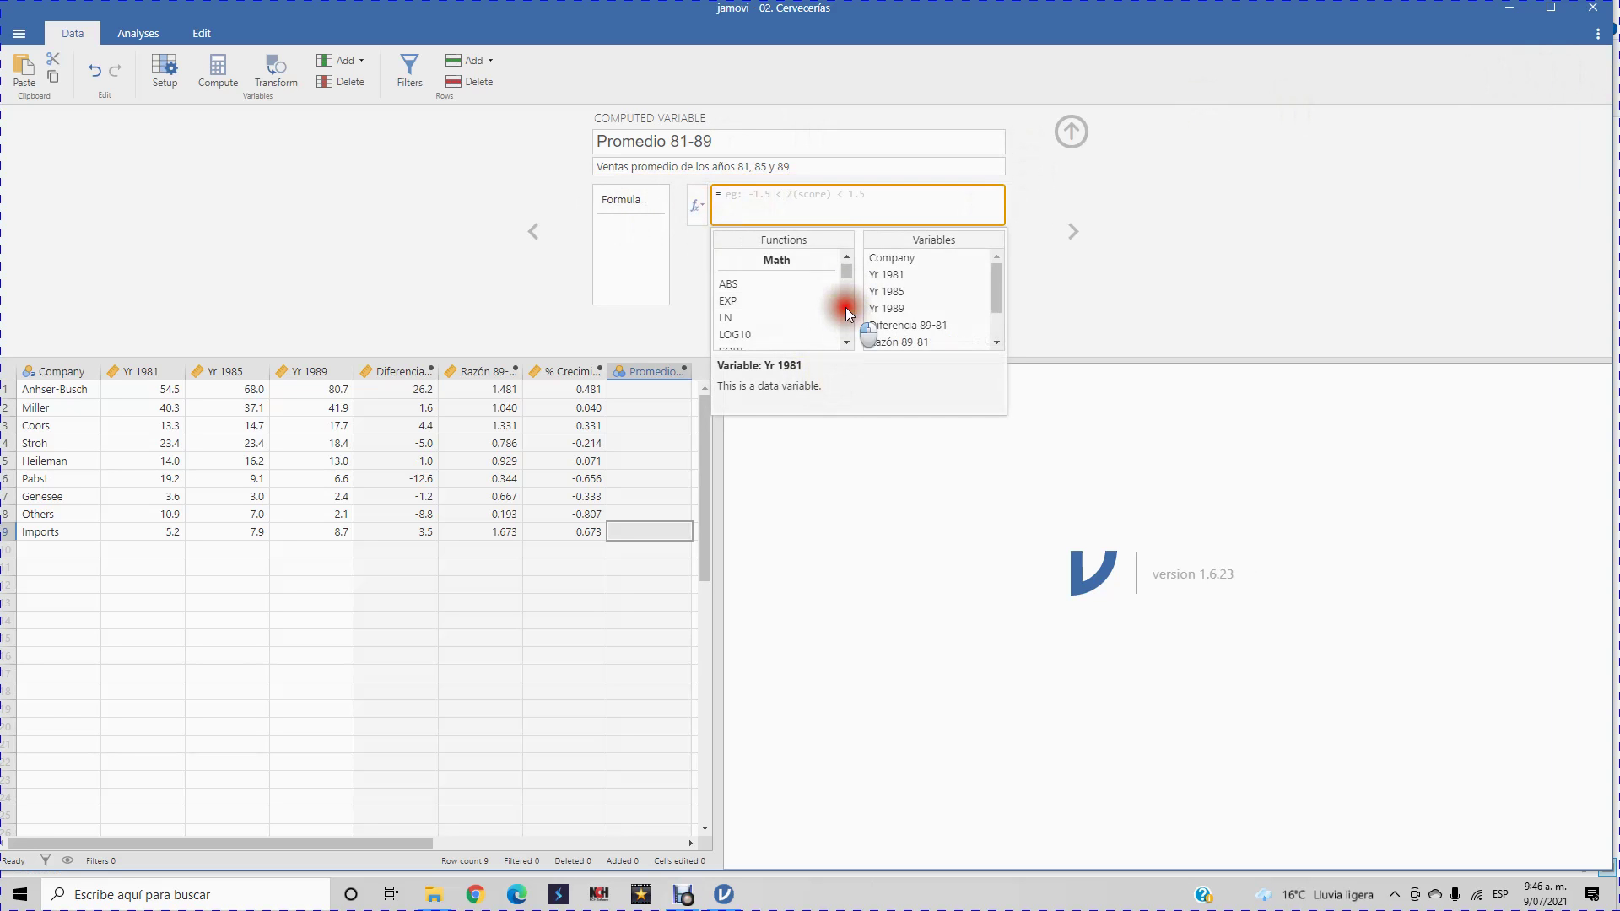
{"action": "left_click", "coordinate": [846, 309]}
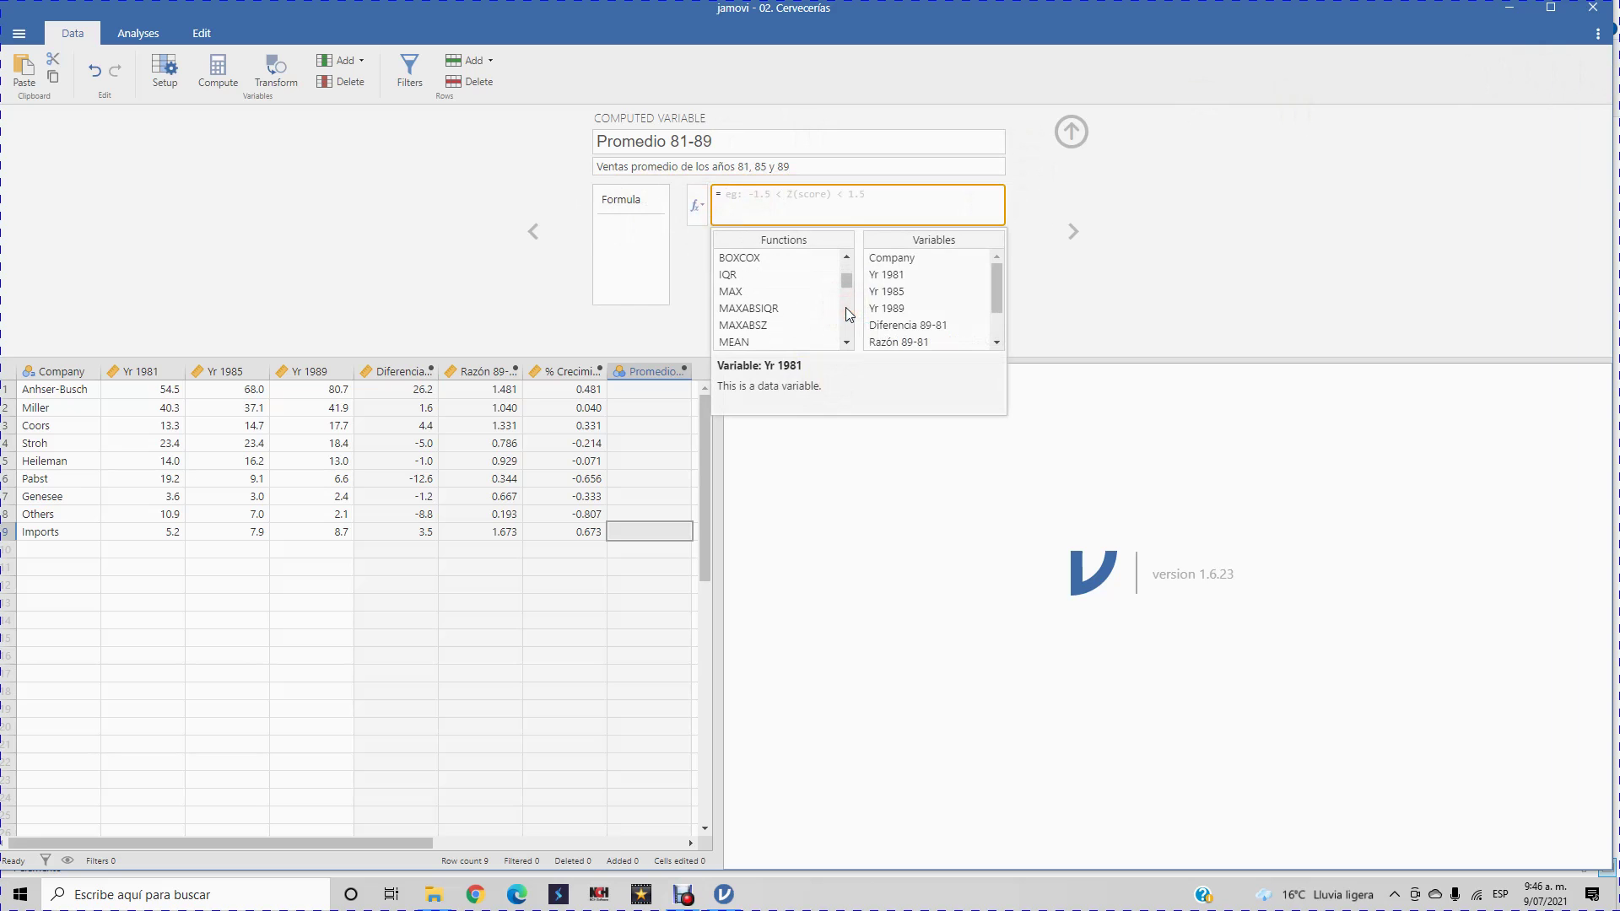
{"action": "left_click", "coordinate": [735, 342]}
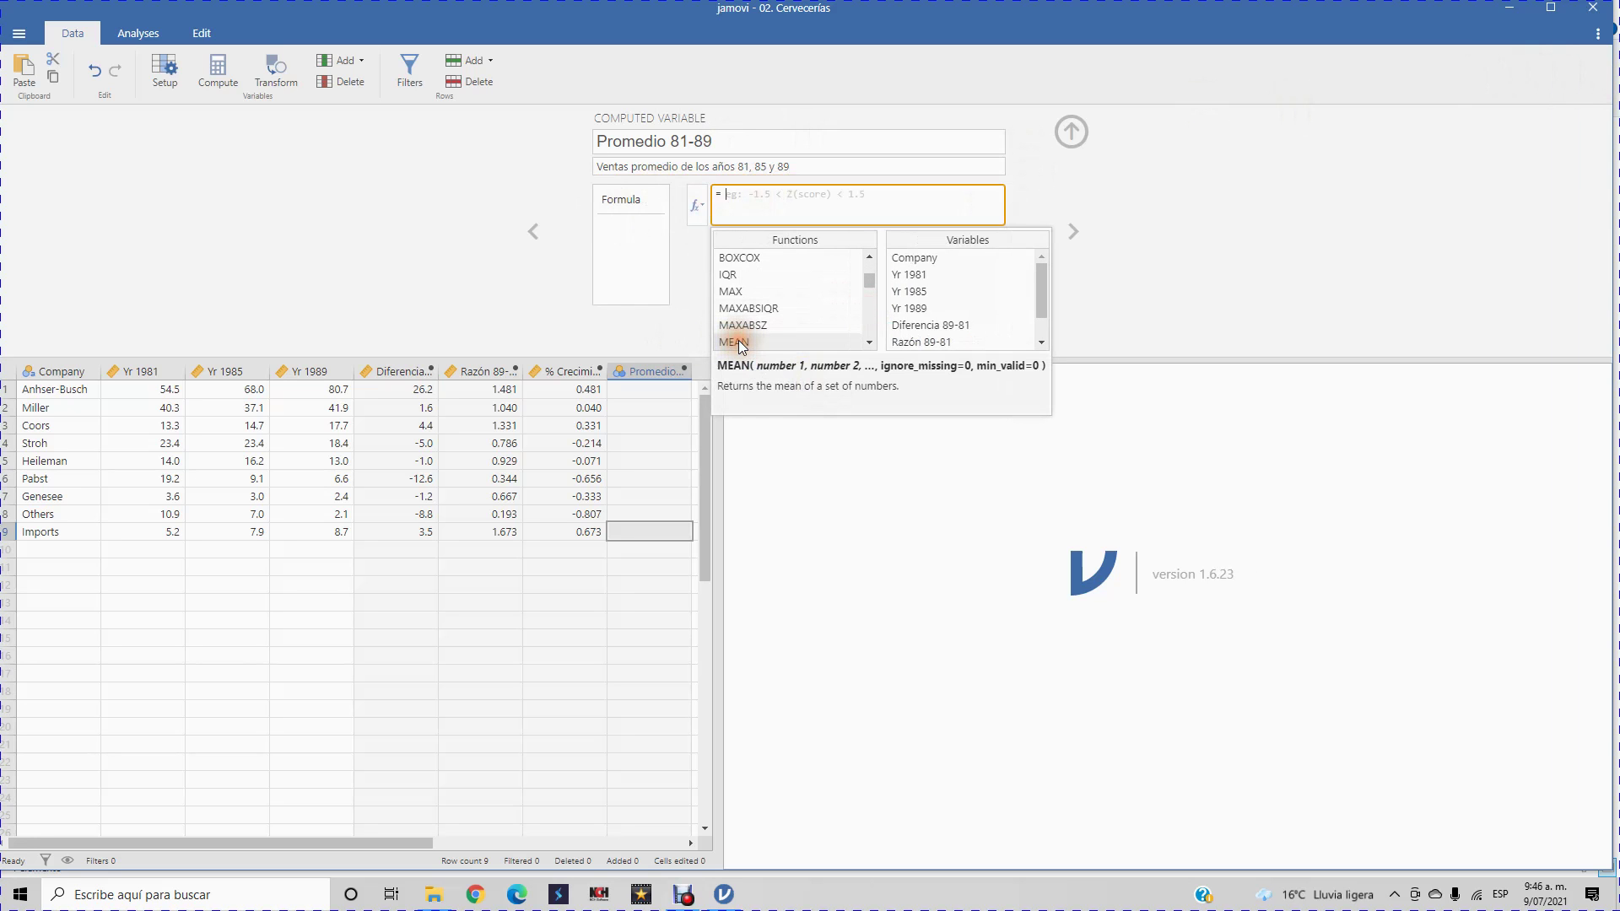
{"action": "double_click", "coordinate": [735, 342]}
{"action": "double_click", "coordinate": [927, 276]}
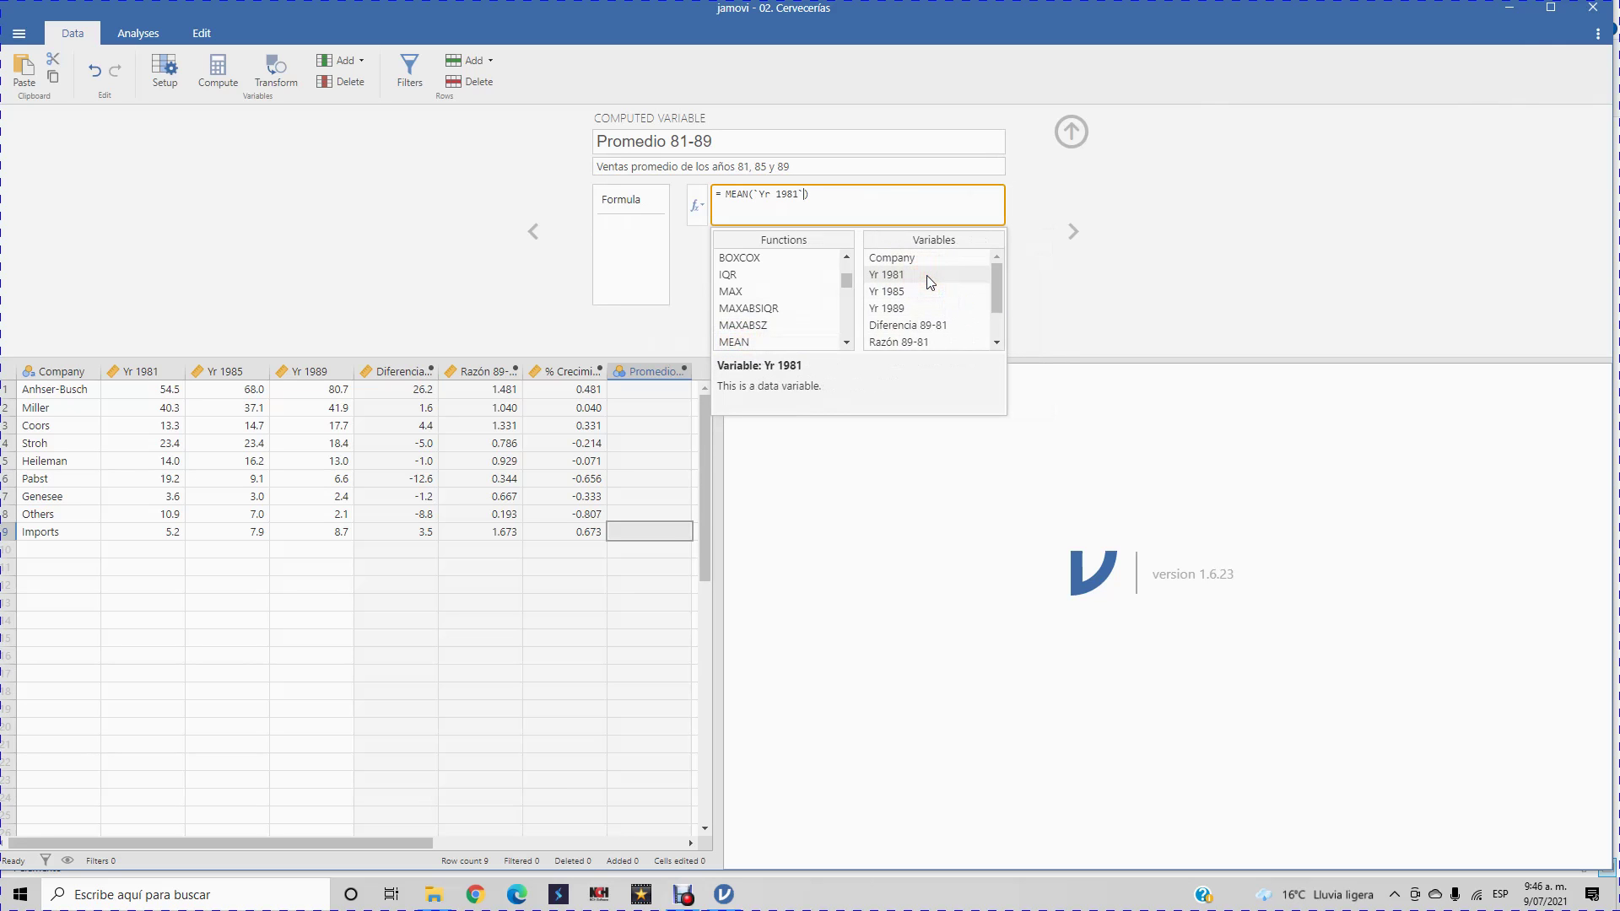
{"action": "type", "text": ","}
{"action": "double_click", "coordinate": [899, 291]}
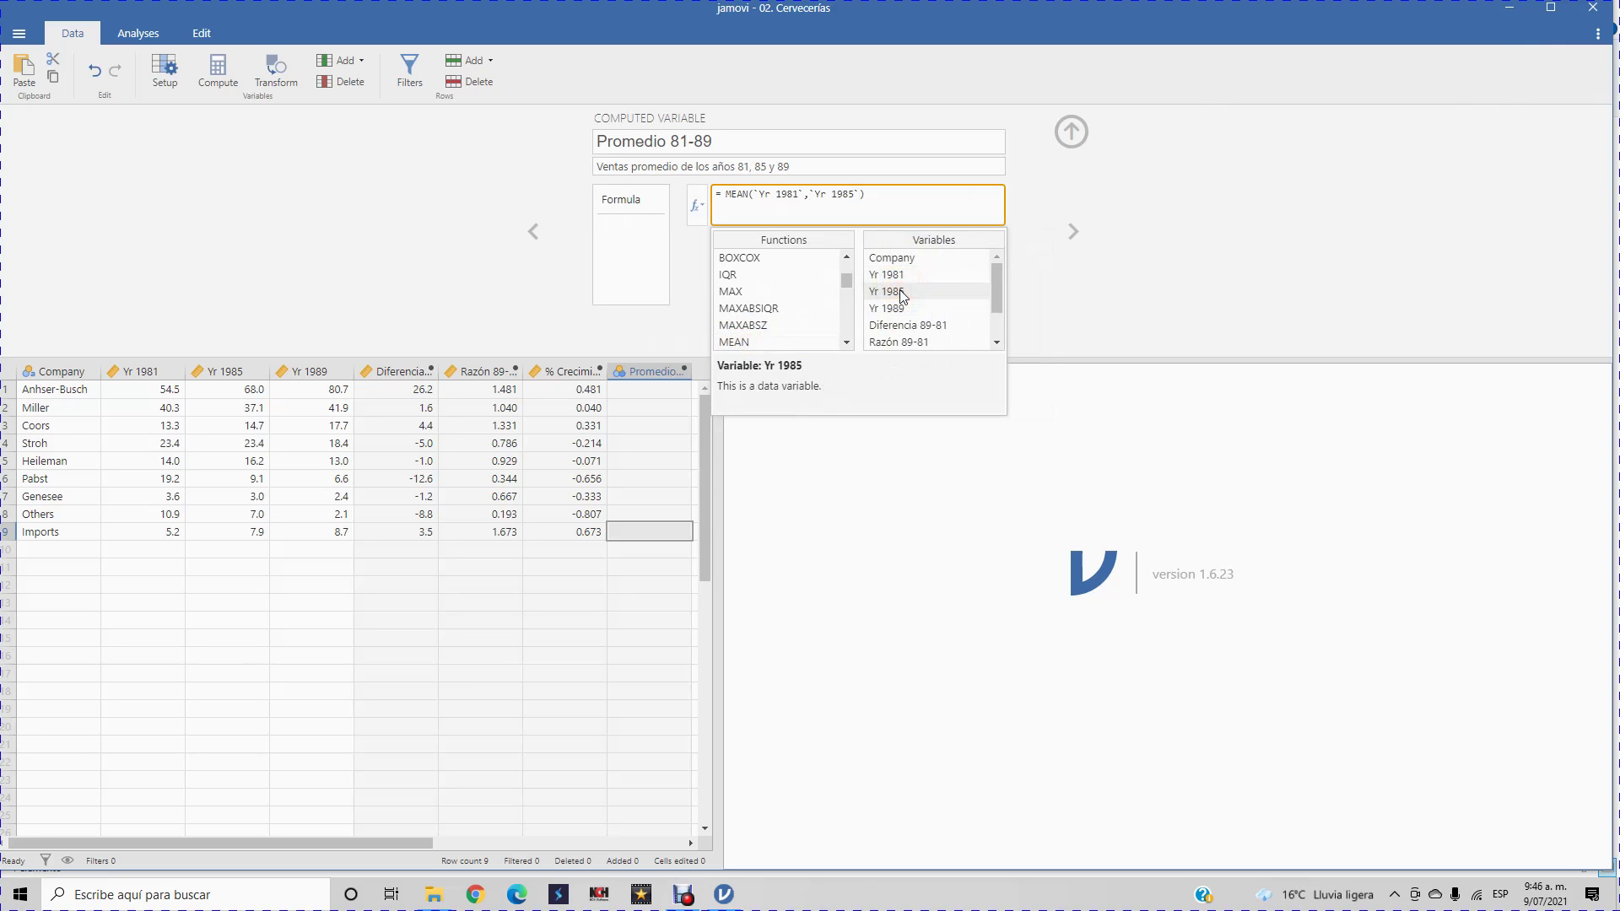
{"action": "type", "text": ","}
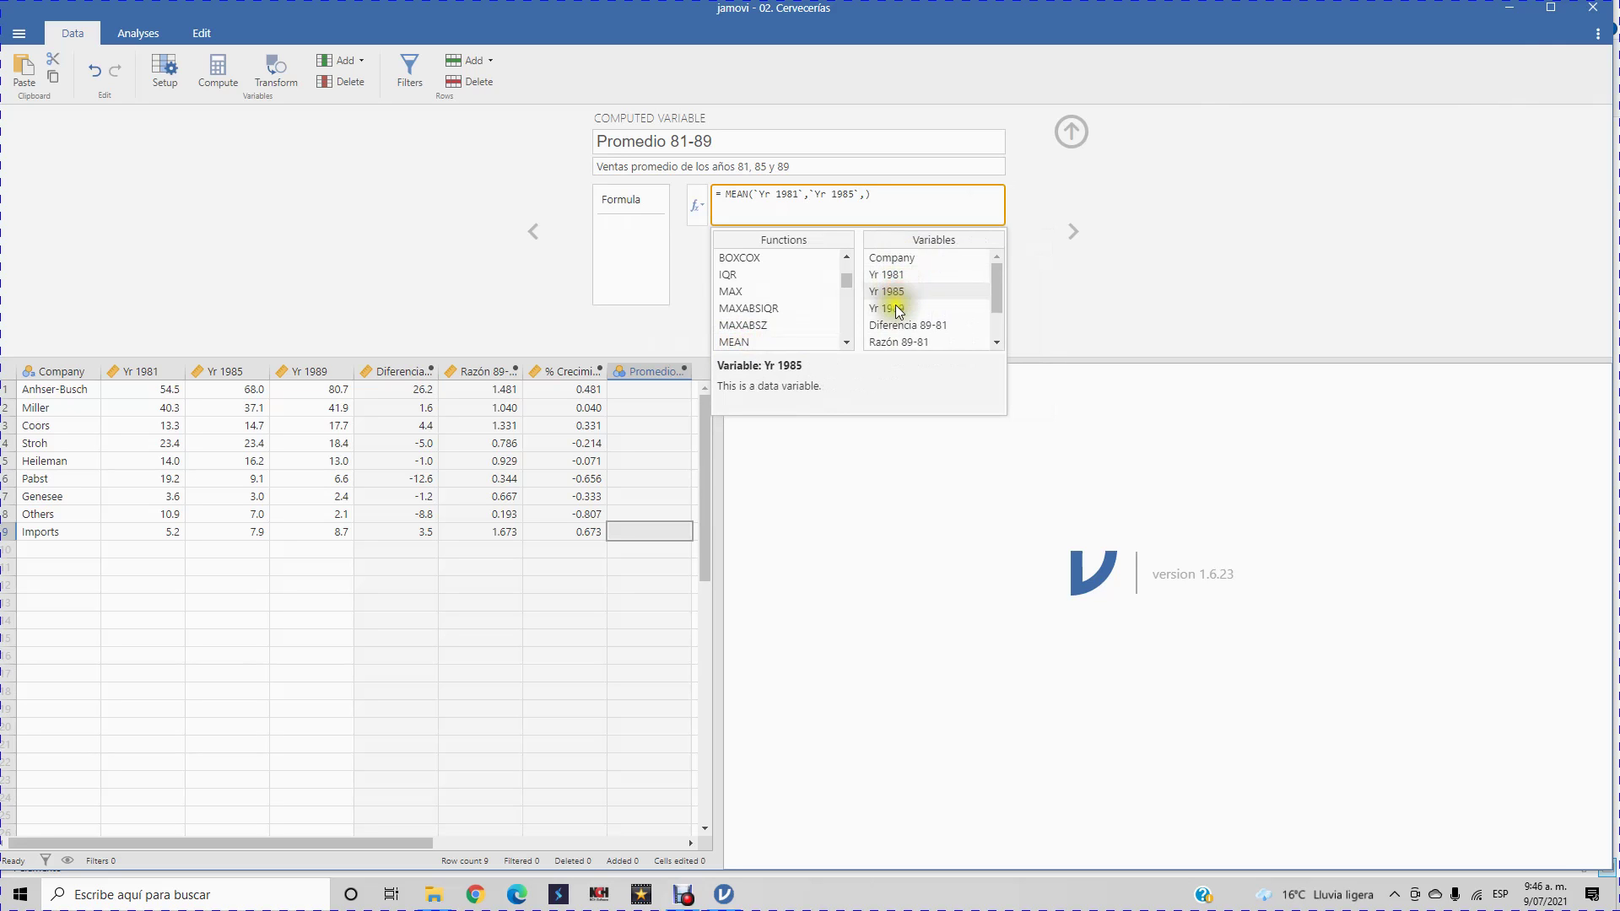
{"action": "double_click", "coordinate": [894, 308]}
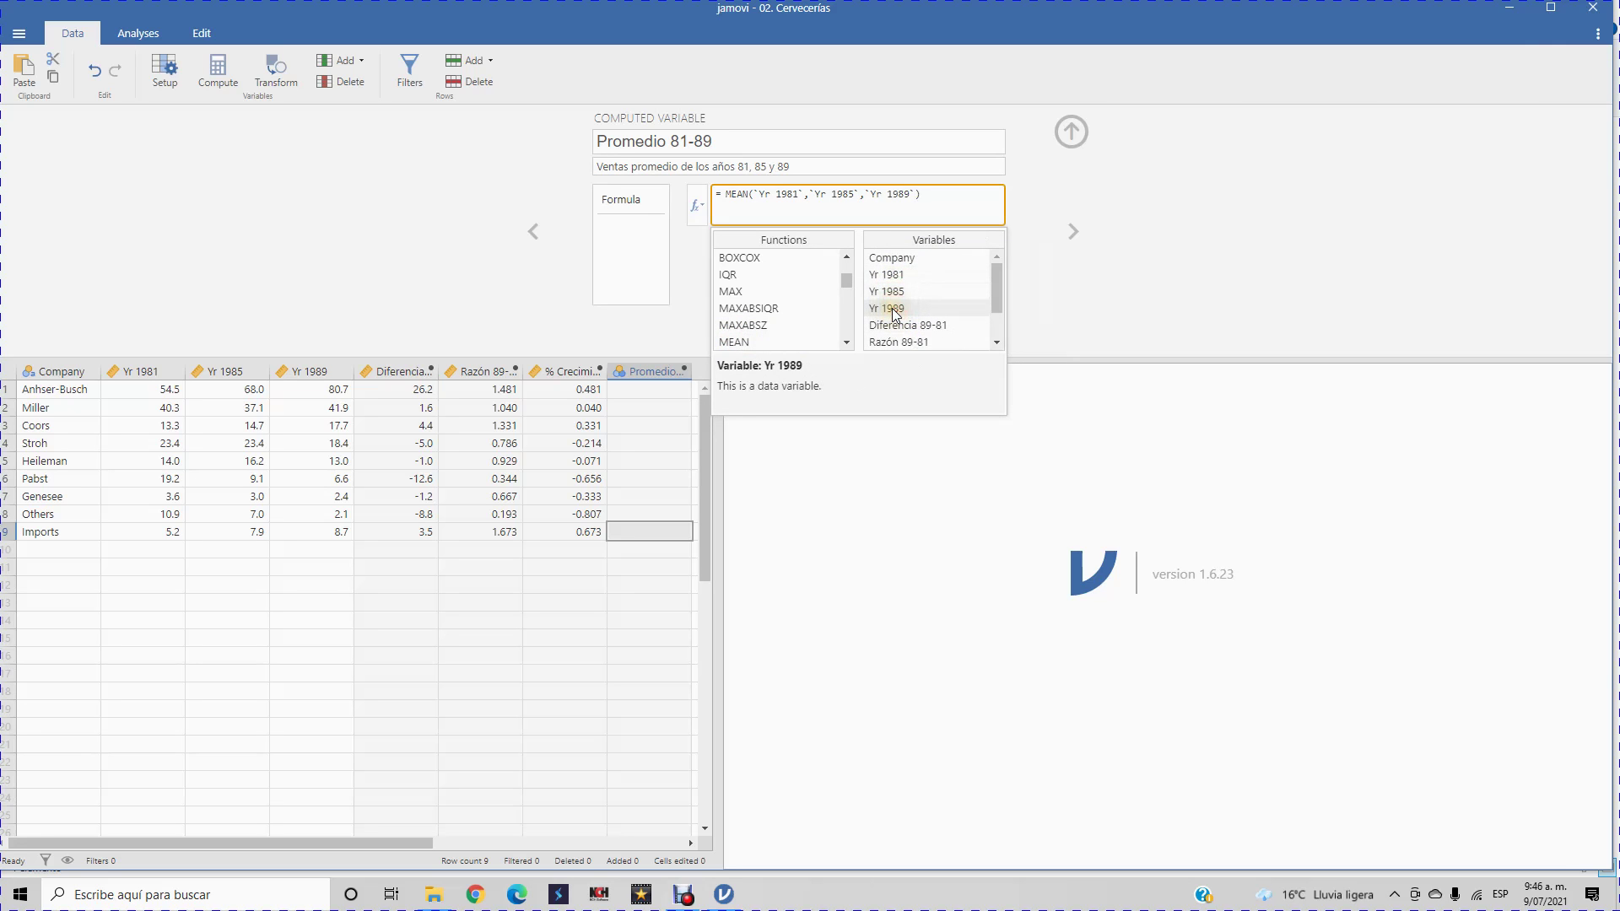
{"action": "left_click", "coordinate": [1360, 233]}
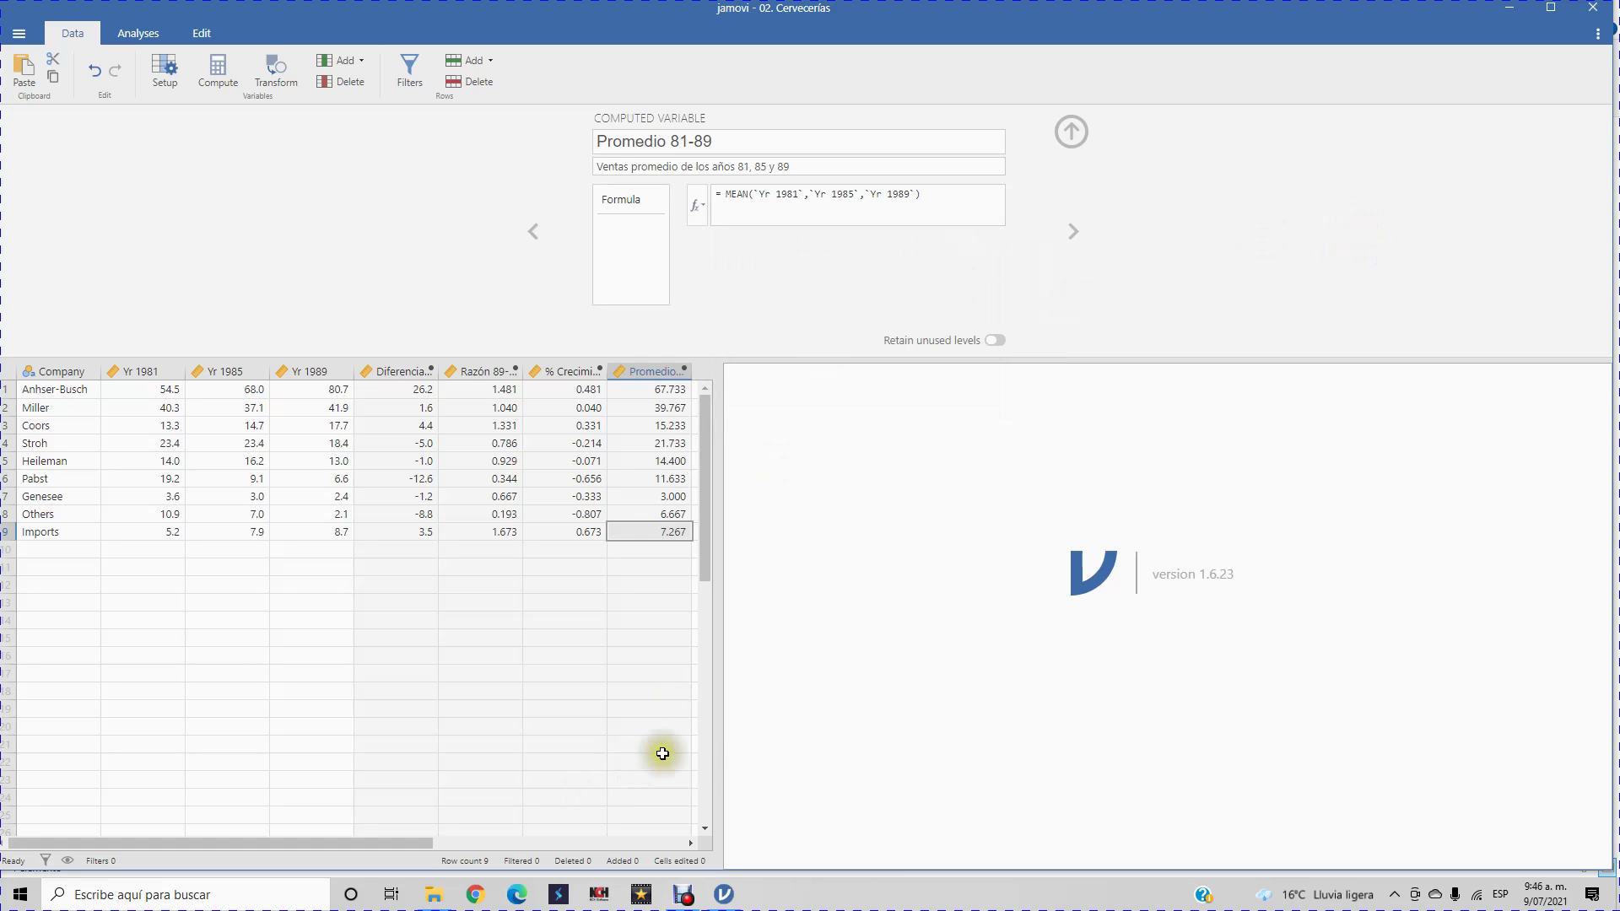
Widen the data grid and add a computed variable in the next empty column, named "Ranking" and described as "Top cervecerías"
{"action": "left_click", "coordinate": [792, 721]}
{"action": "left_click_drag", "start_coordinate": [792, 721], "coordinate": [899, 717]}
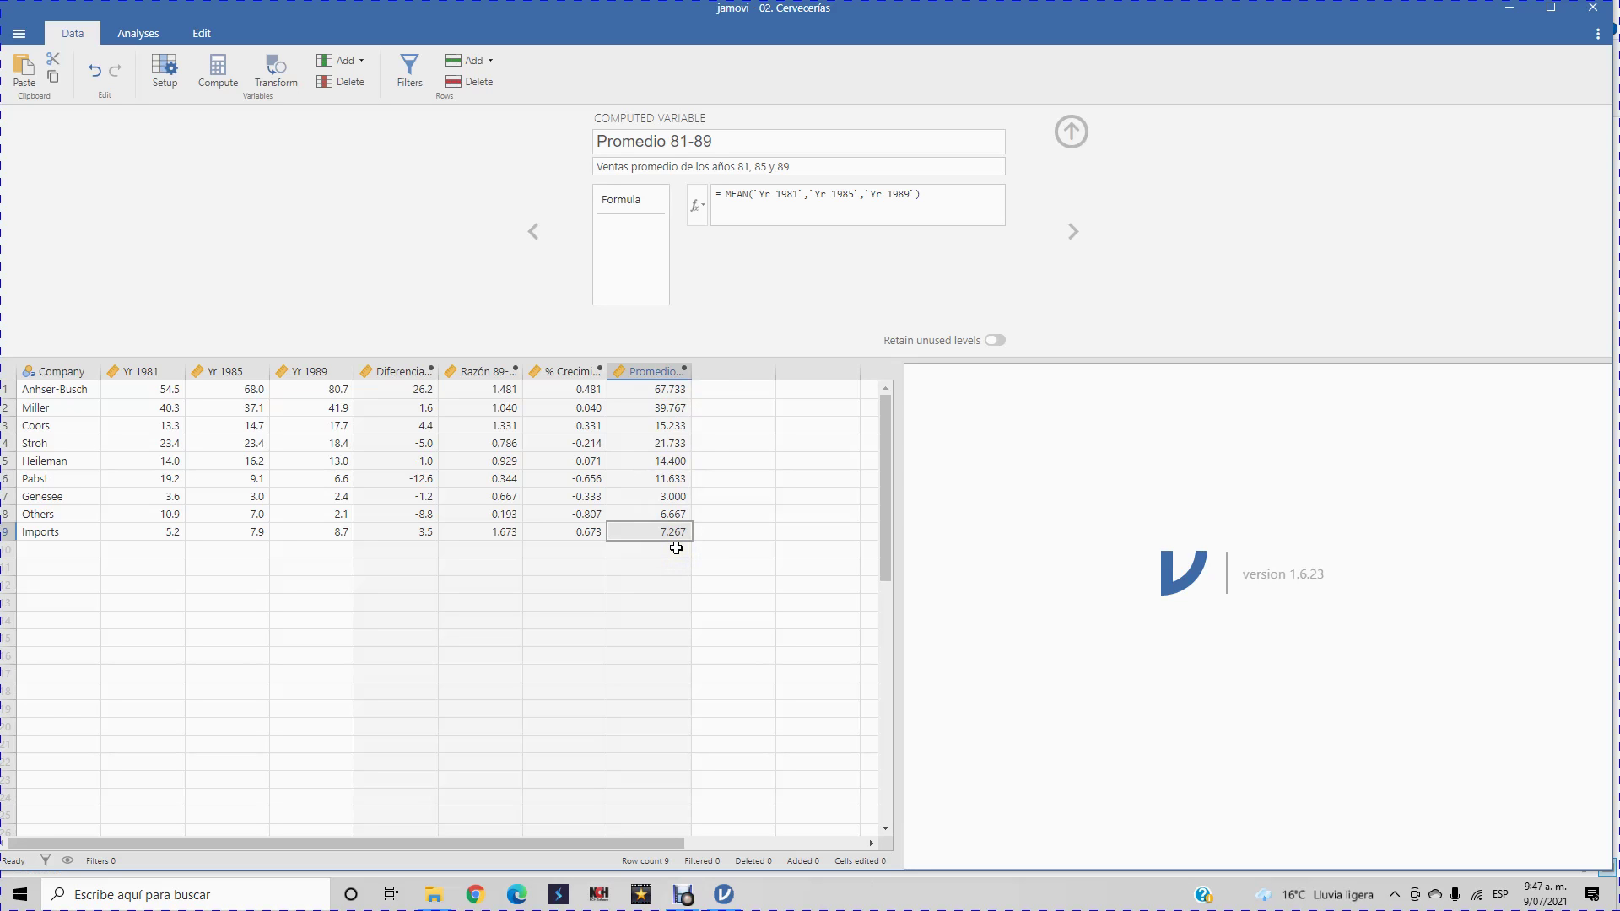
{"action": "double_click", "coordinate": [744, 368]}
{"action": "left_click", "coordinate": [797, 228]}
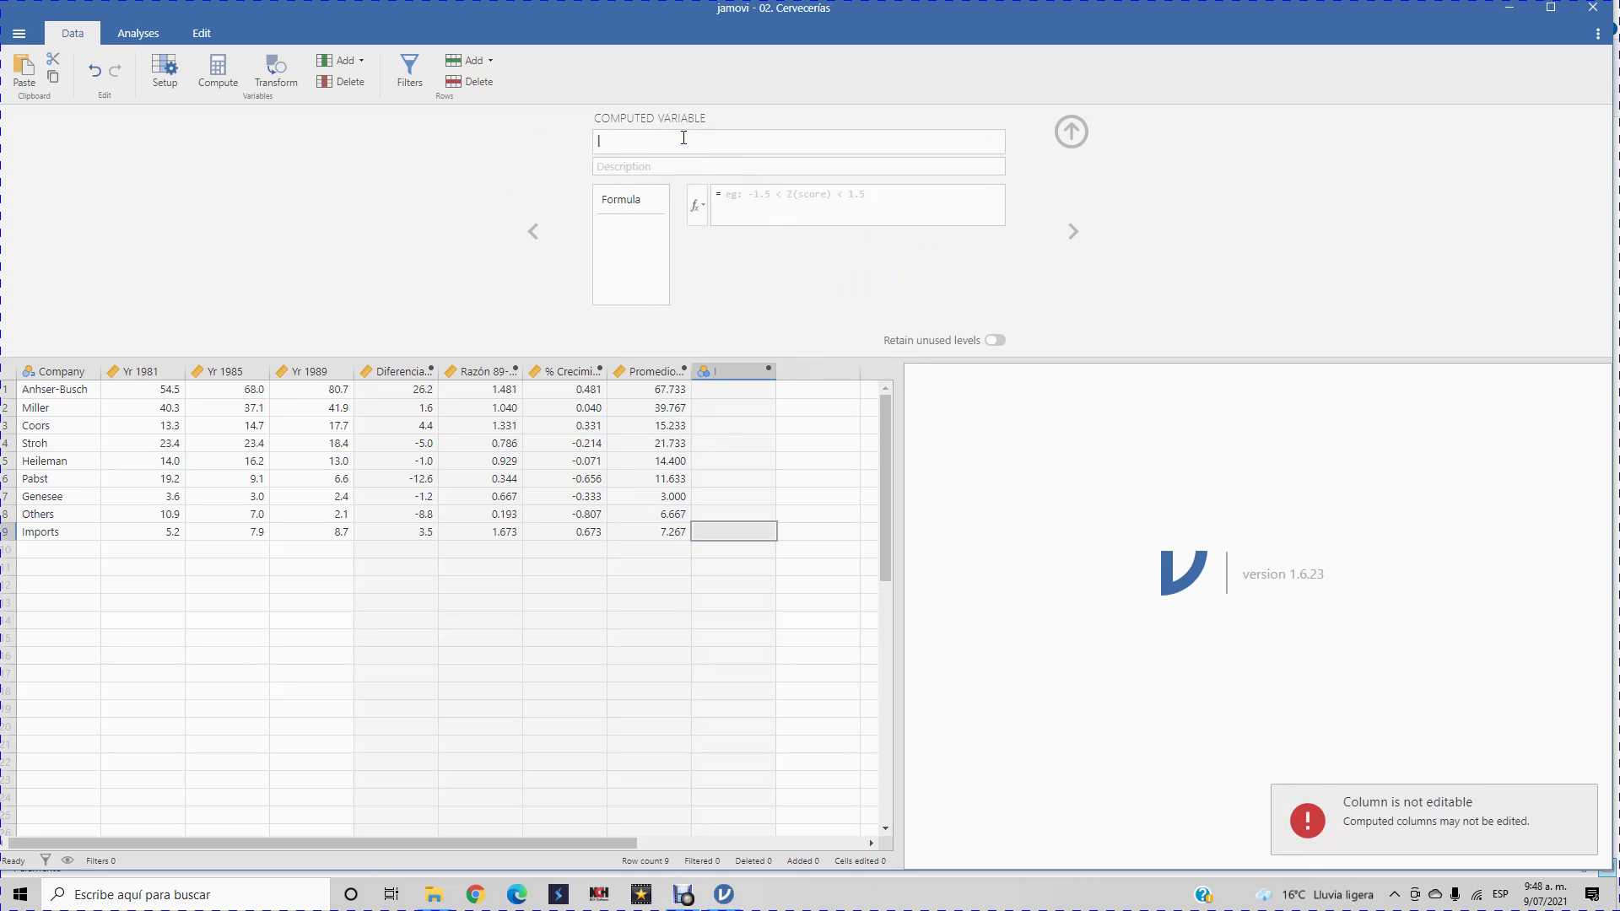
{"action": "left_click", "coordinate": [683, 139]}
{"action": "type", "text": "Ranking"}
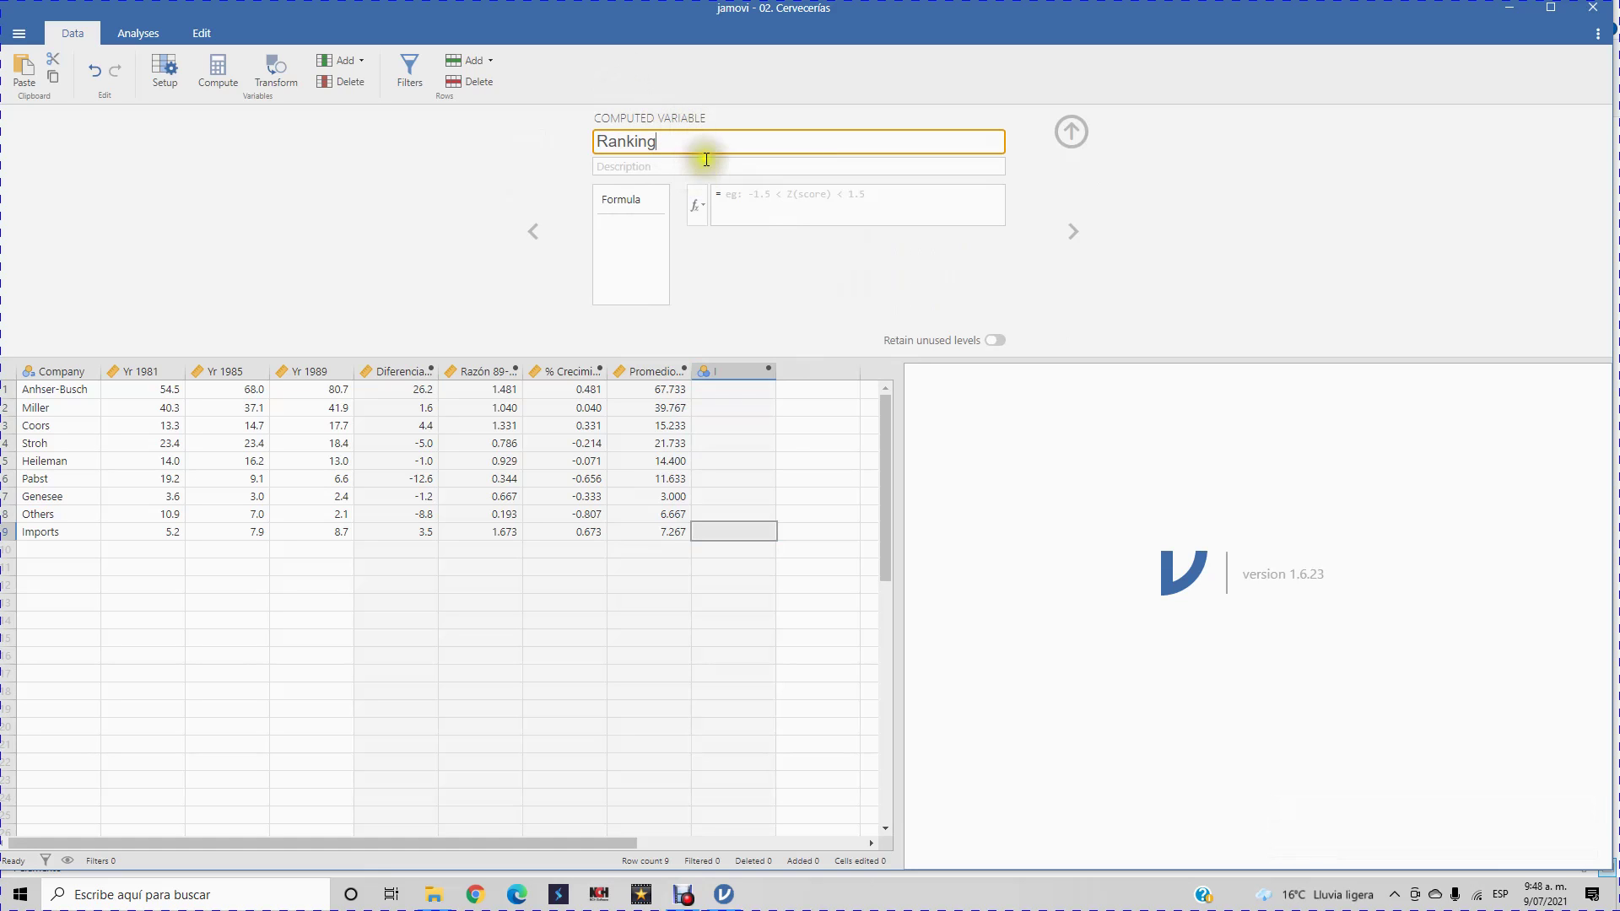
{"action": "left_click", "coordinate": [699, 165]}
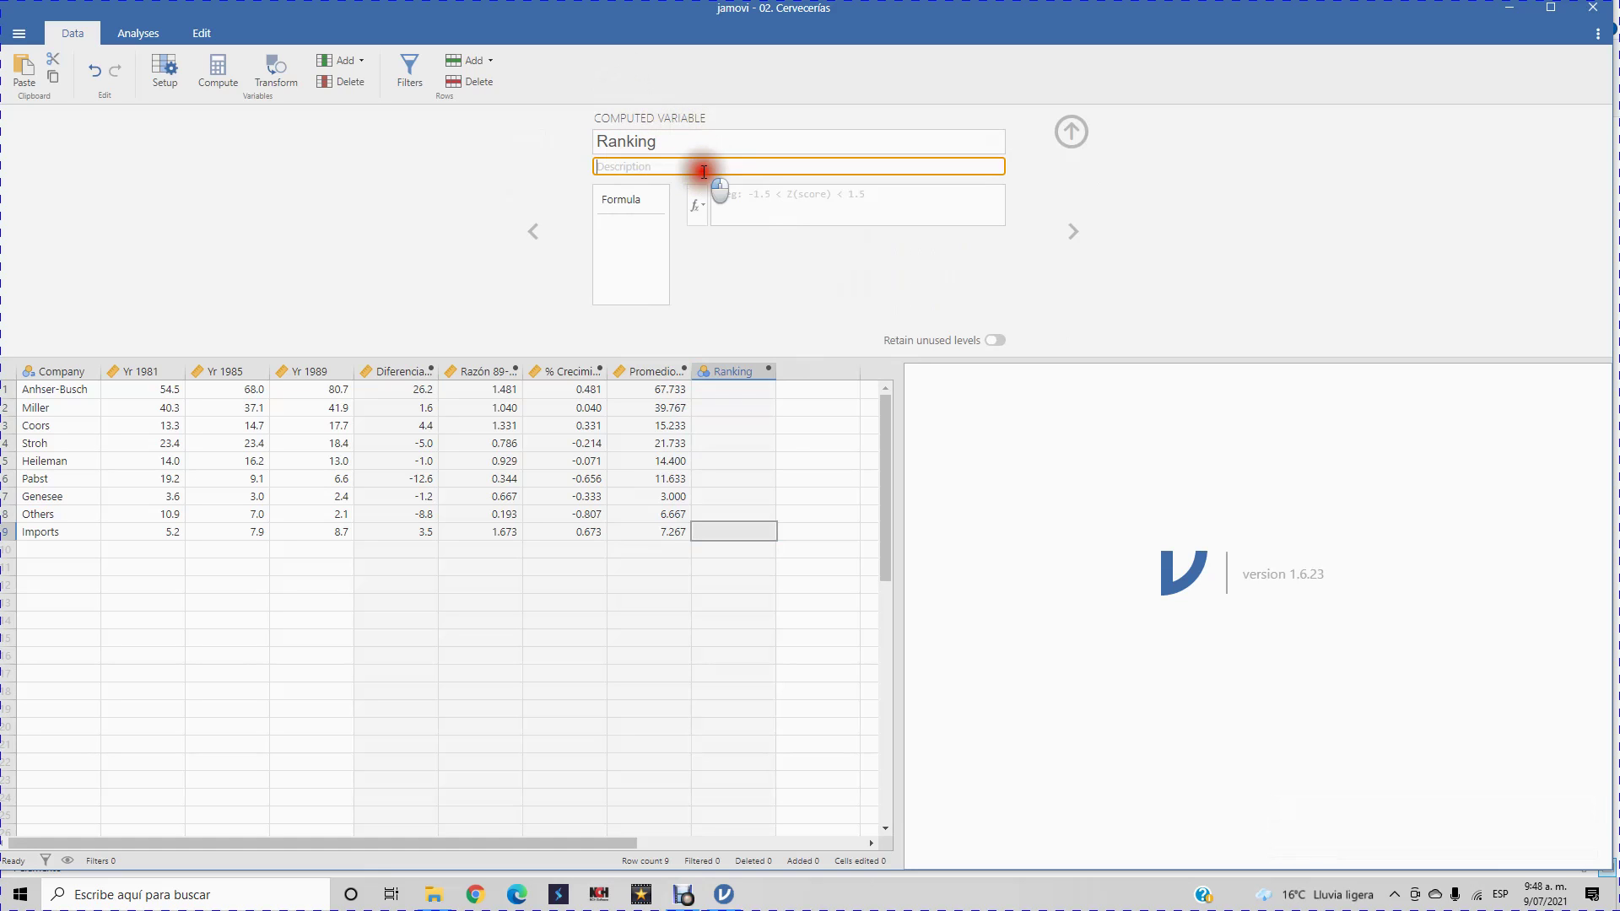
{"action": "type", "text": "Top cervecerías"}
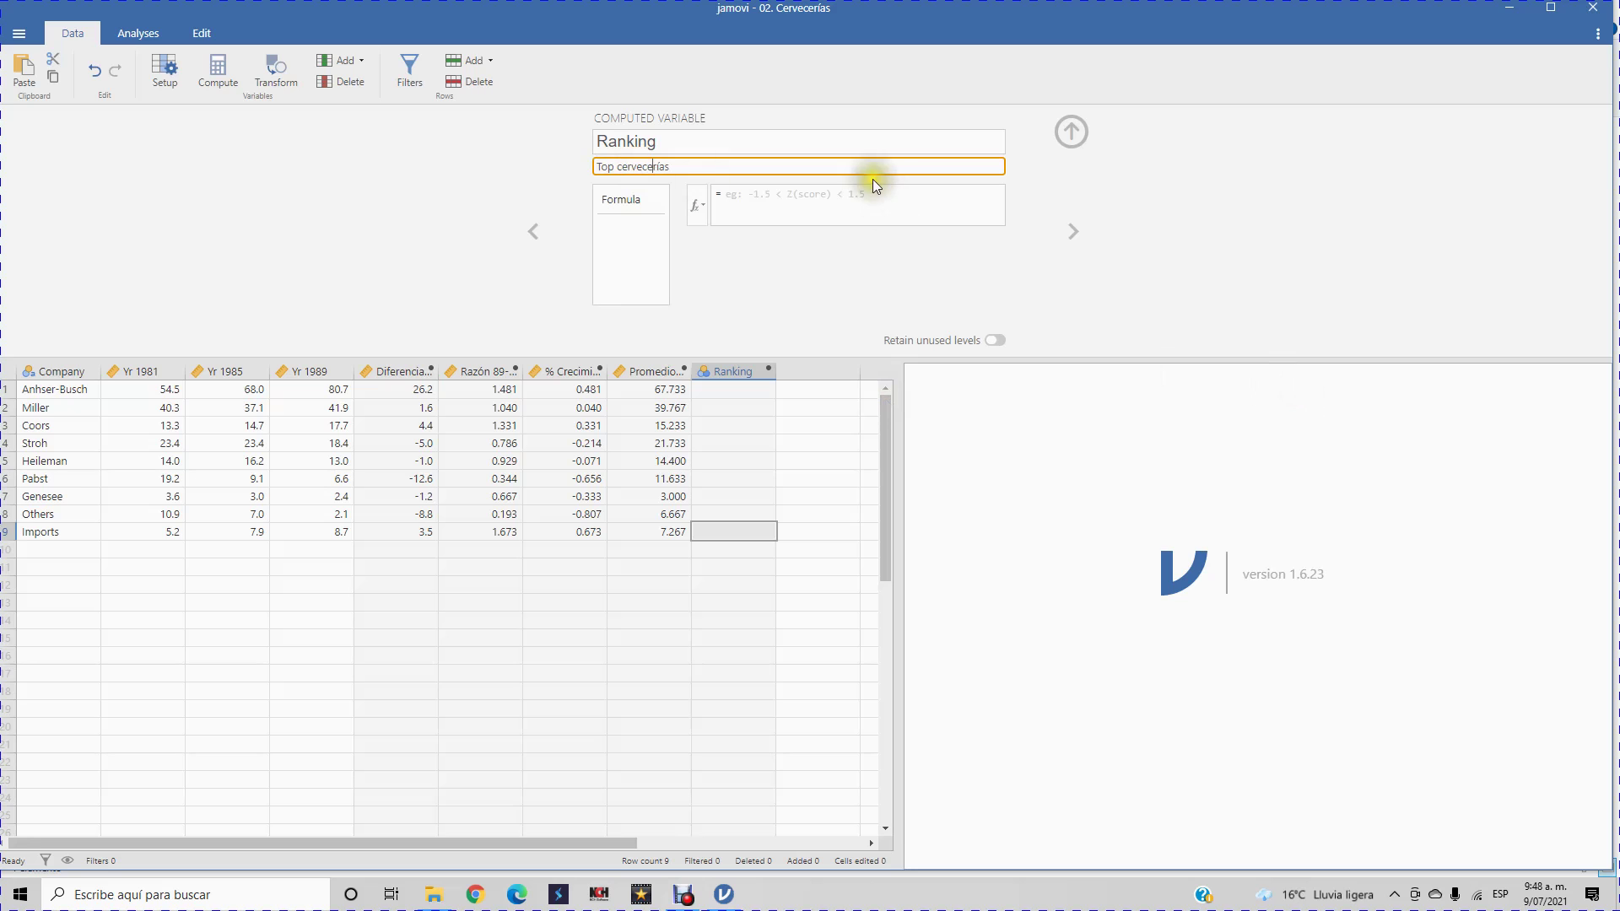
Define the formula of "Ranking" as the RANK of Promedio 81-89
{"action": "left_click", "coordinate": [762, 193]}
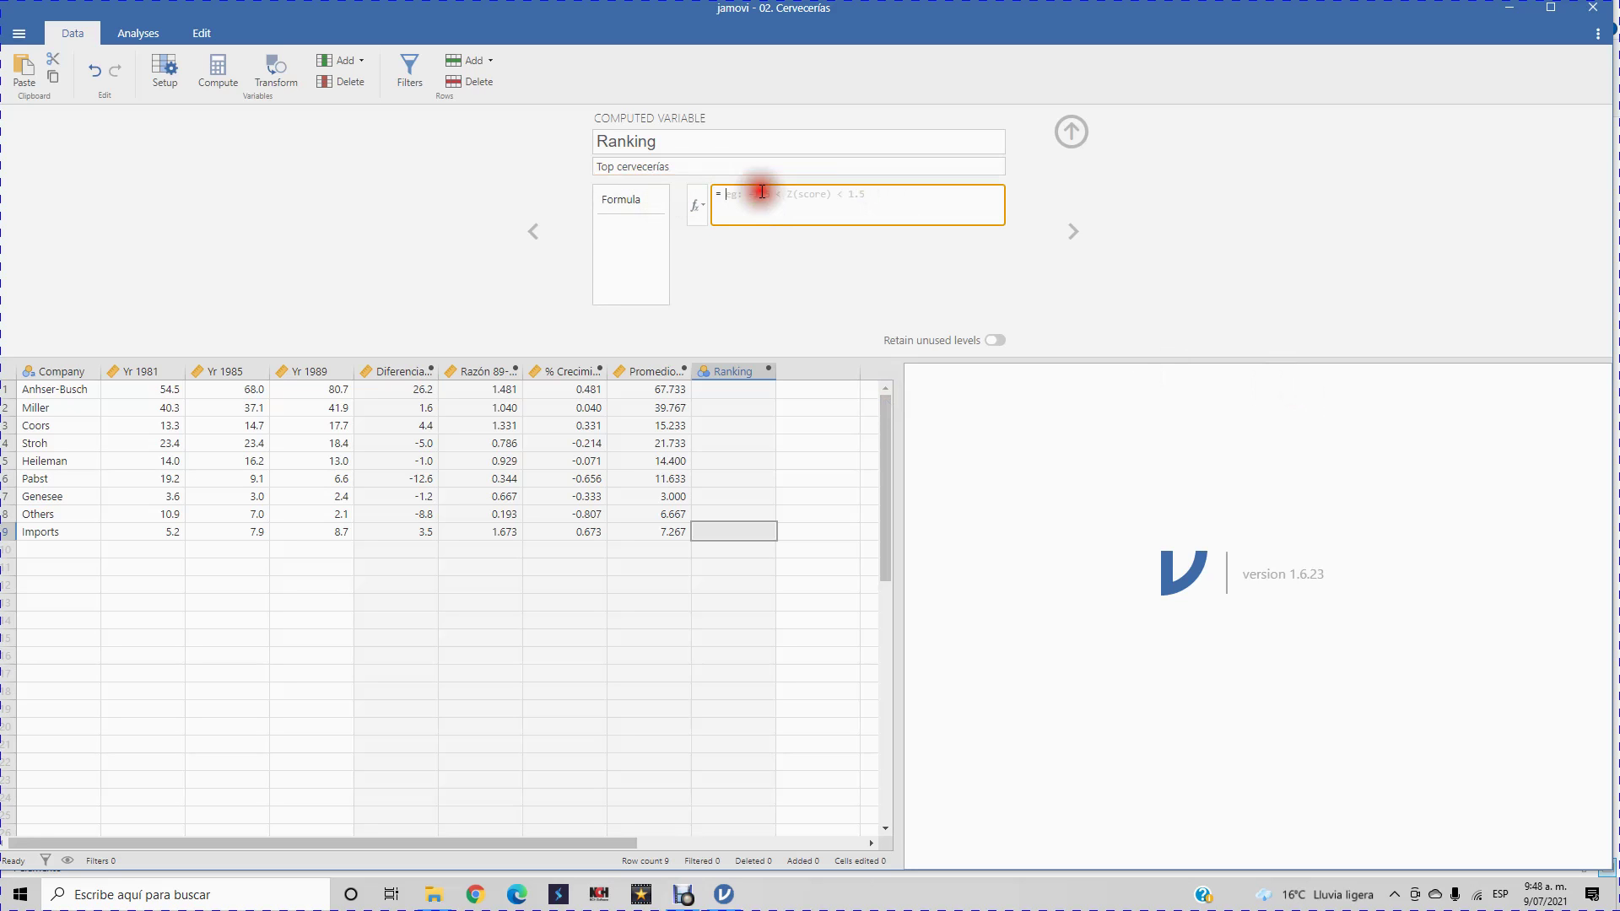
{"action": "left_click", "coordinate": [701, 204]}
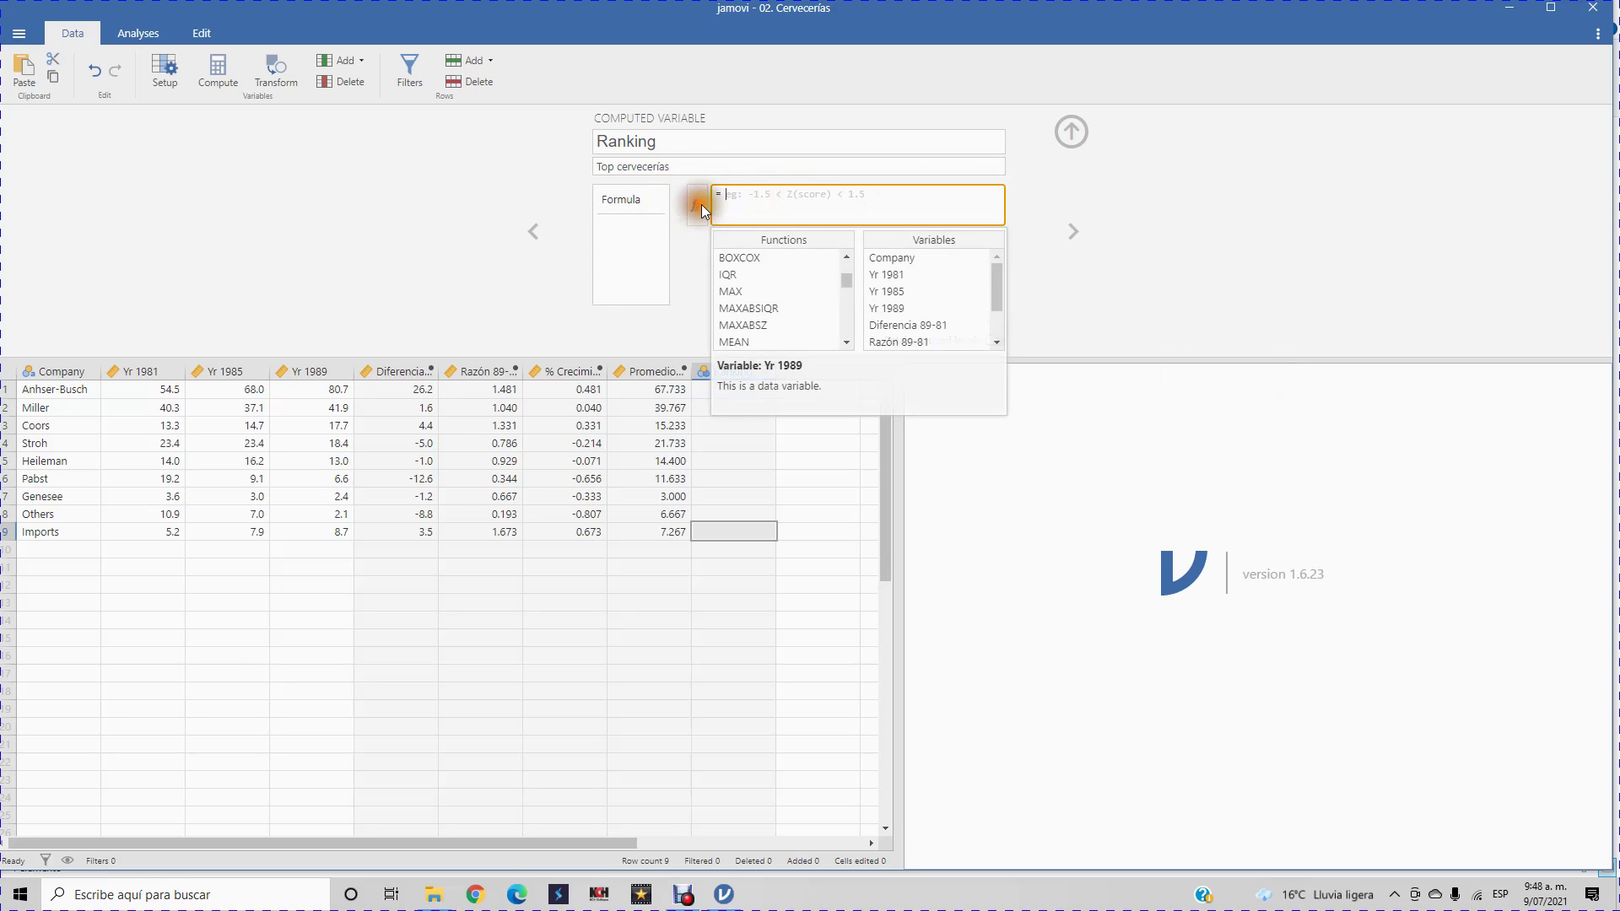
{"action": "left_click", "coordinate": [845, 325]}
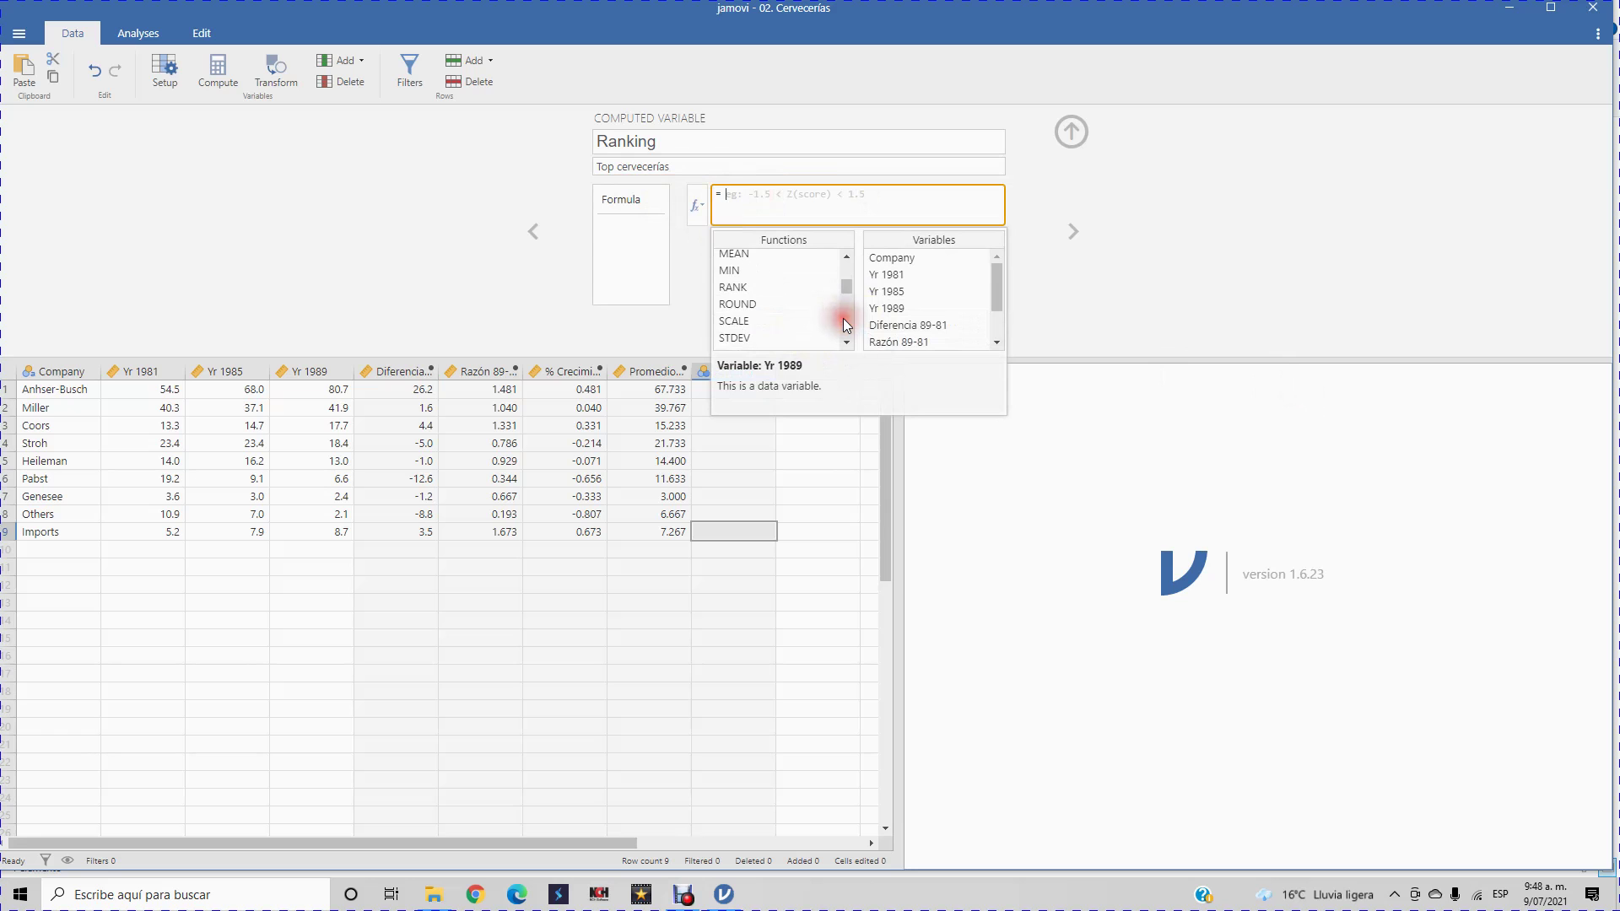
{"action": "left_click", "coordinate": [756, 288]}
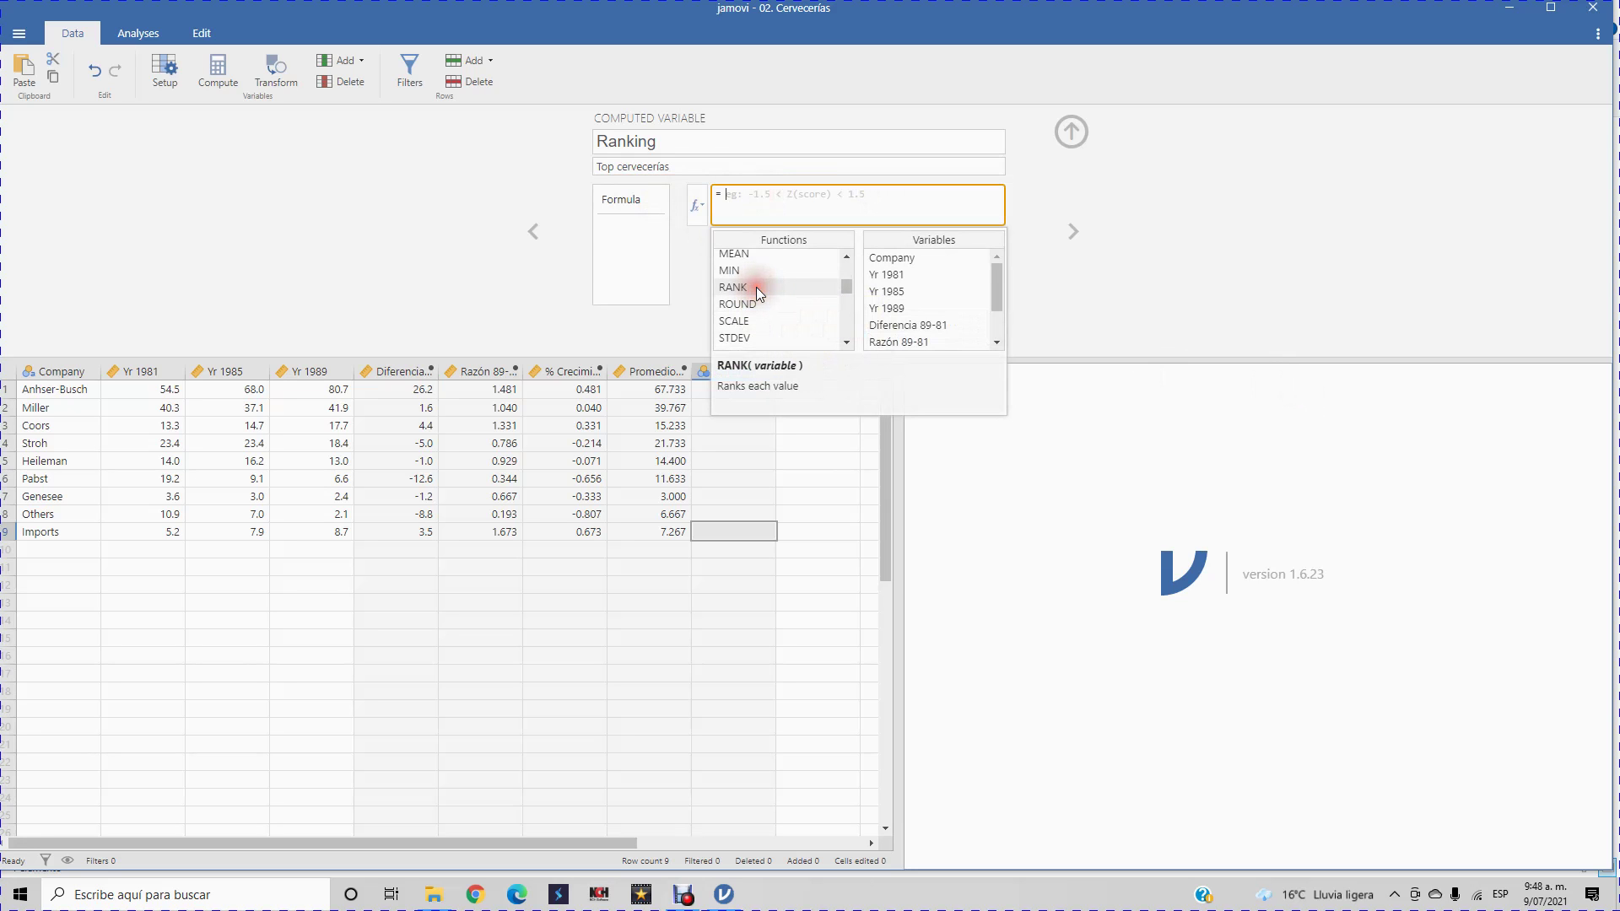
{"action": "double_click", "coordinate": [756, 287]}
{"action": "left_click_drag", "start_coordinate": [996, 284], "coordinate": [997, 329]}
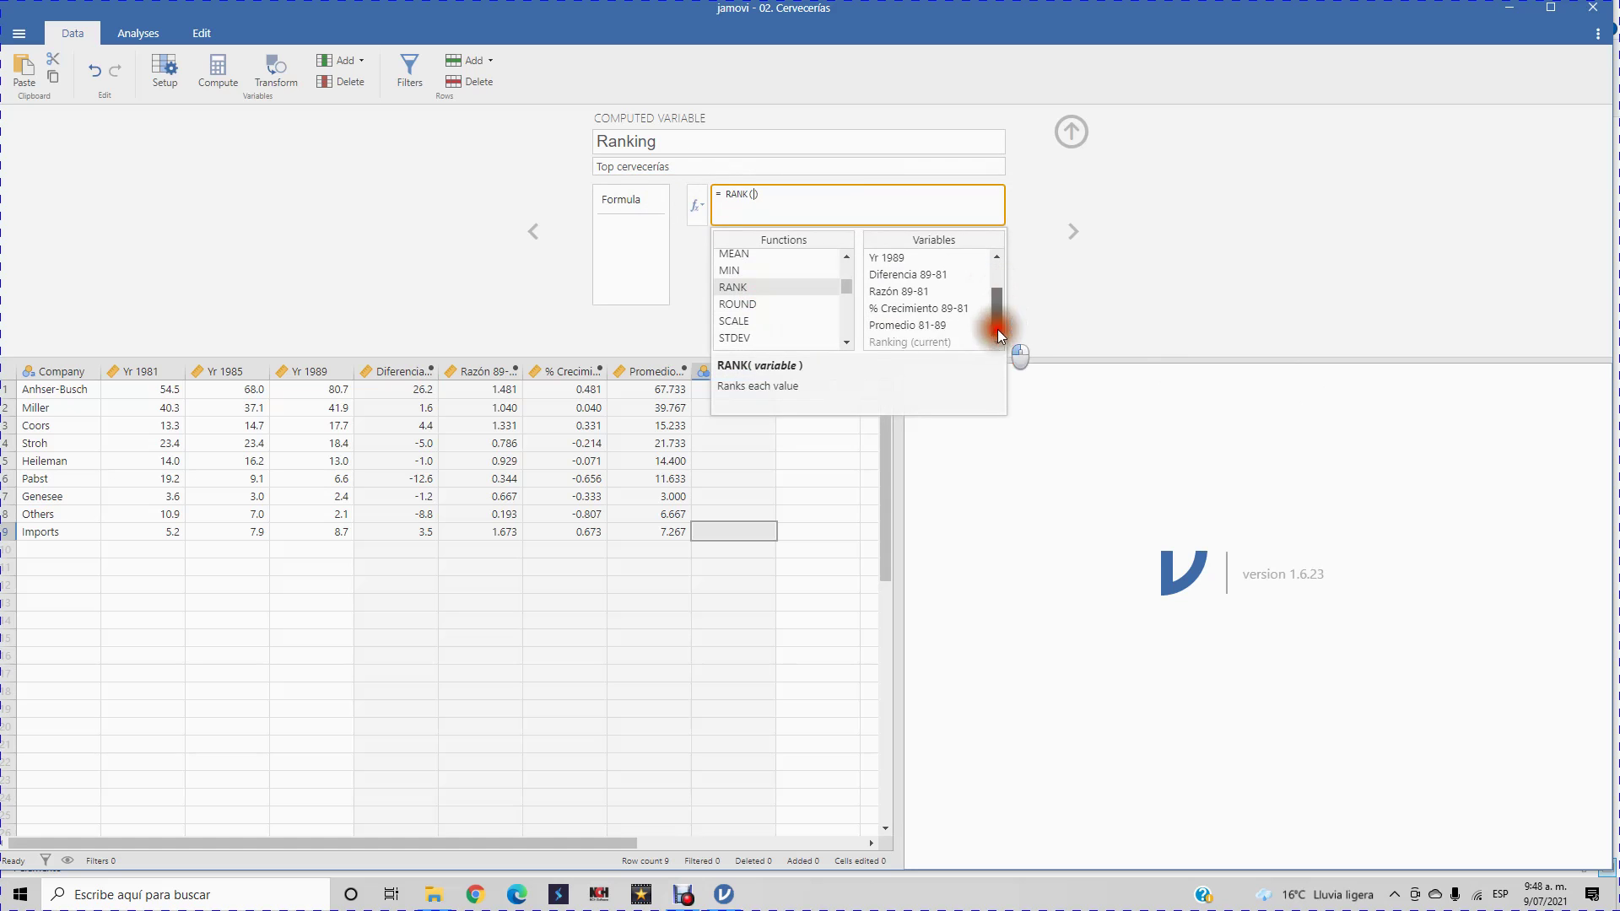
{"action": "double_click", "coordinate": [901, 327]}
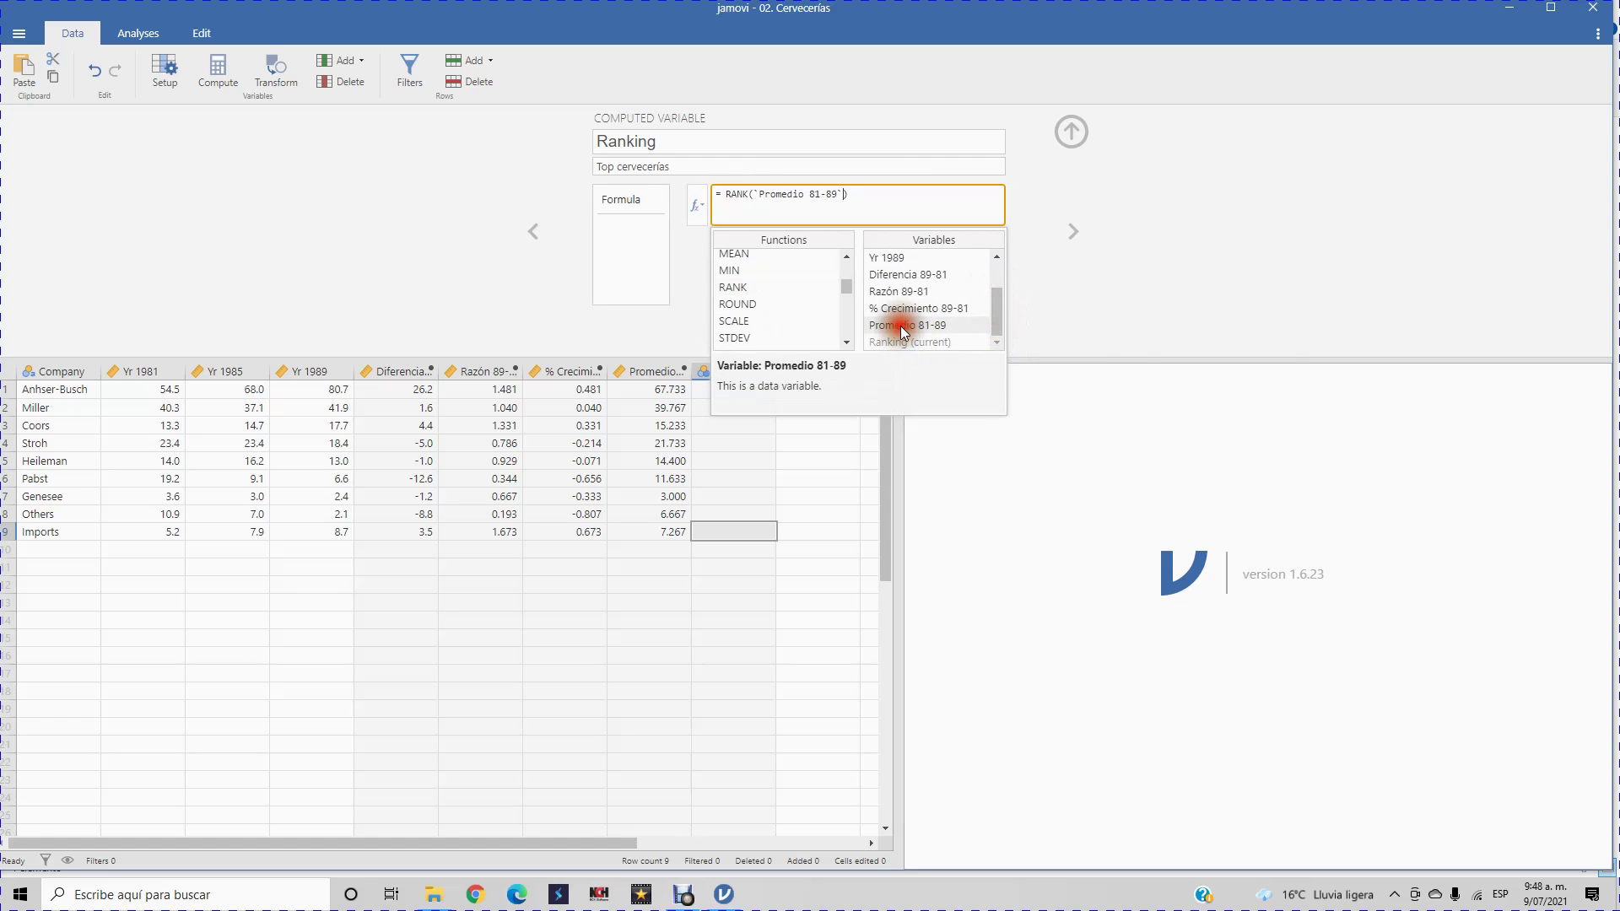
{"action": "left_click", "coordinate": [1353, 217]}
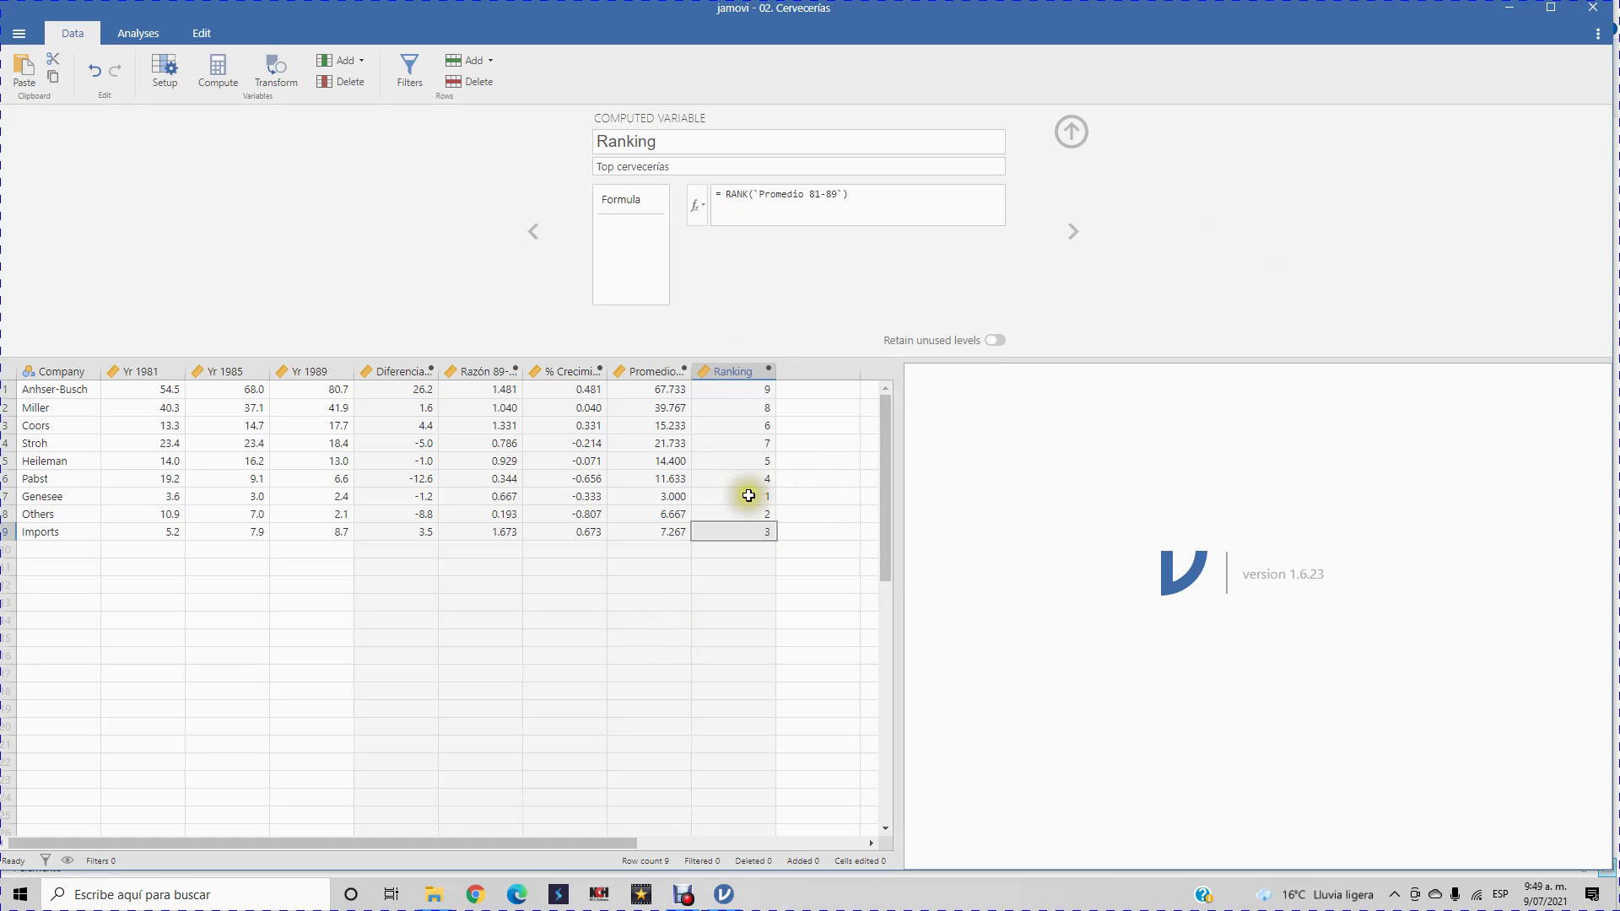
Examine the rankings by highlighting the Genesee row, followed by the Anhser-Busch, Miller and Stroh rows
{"action": "left_click_drag", "start_coordinate": [758, 496], "coordinate": [22, 499]}
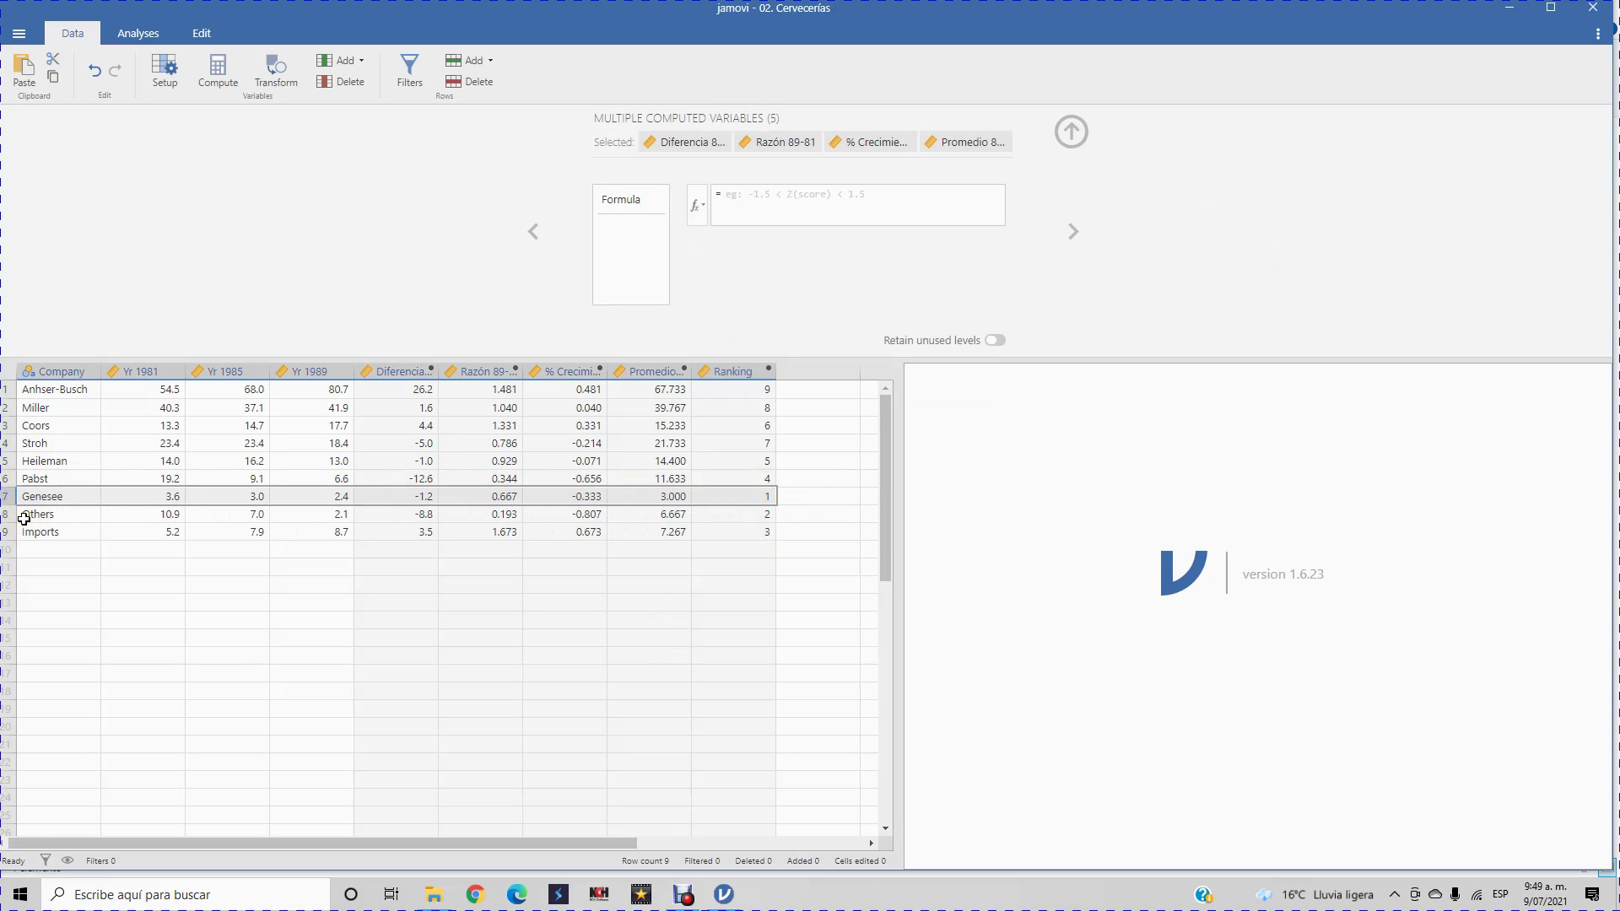
{"action": "left_click", "coordinate": [89, 500]}
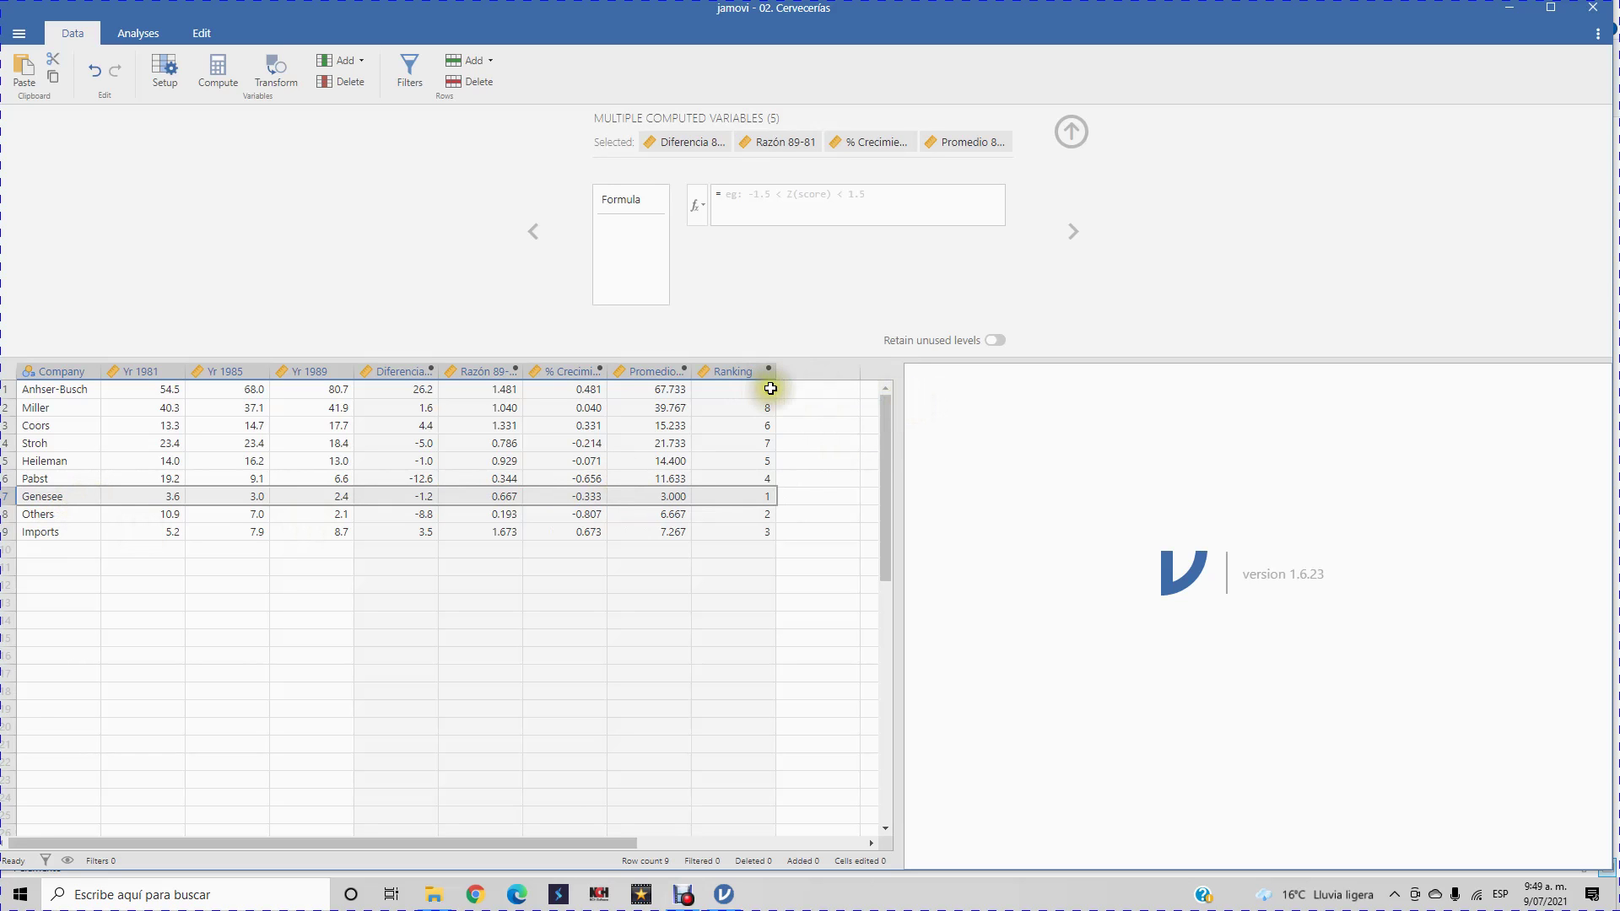
{"action": "left_click_drag", "start_coordinate": [771, 388], "coordinate": [8, 387]}
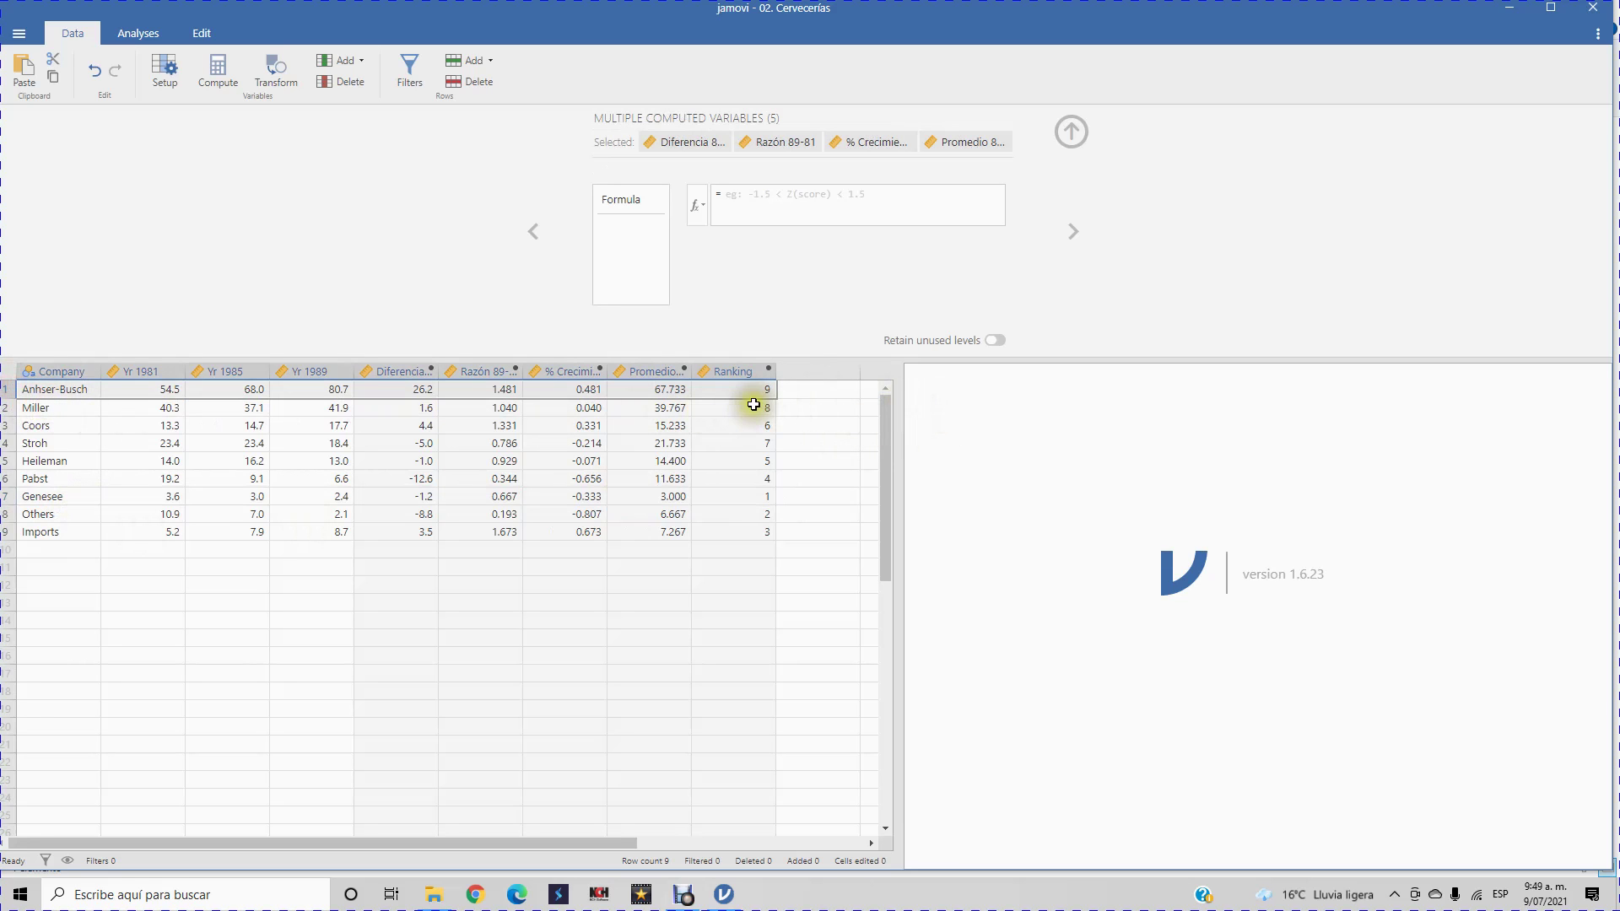
{"action": "left_click_drag", "start_coordinate": [752, 410], "coordinate": [11, 393]}
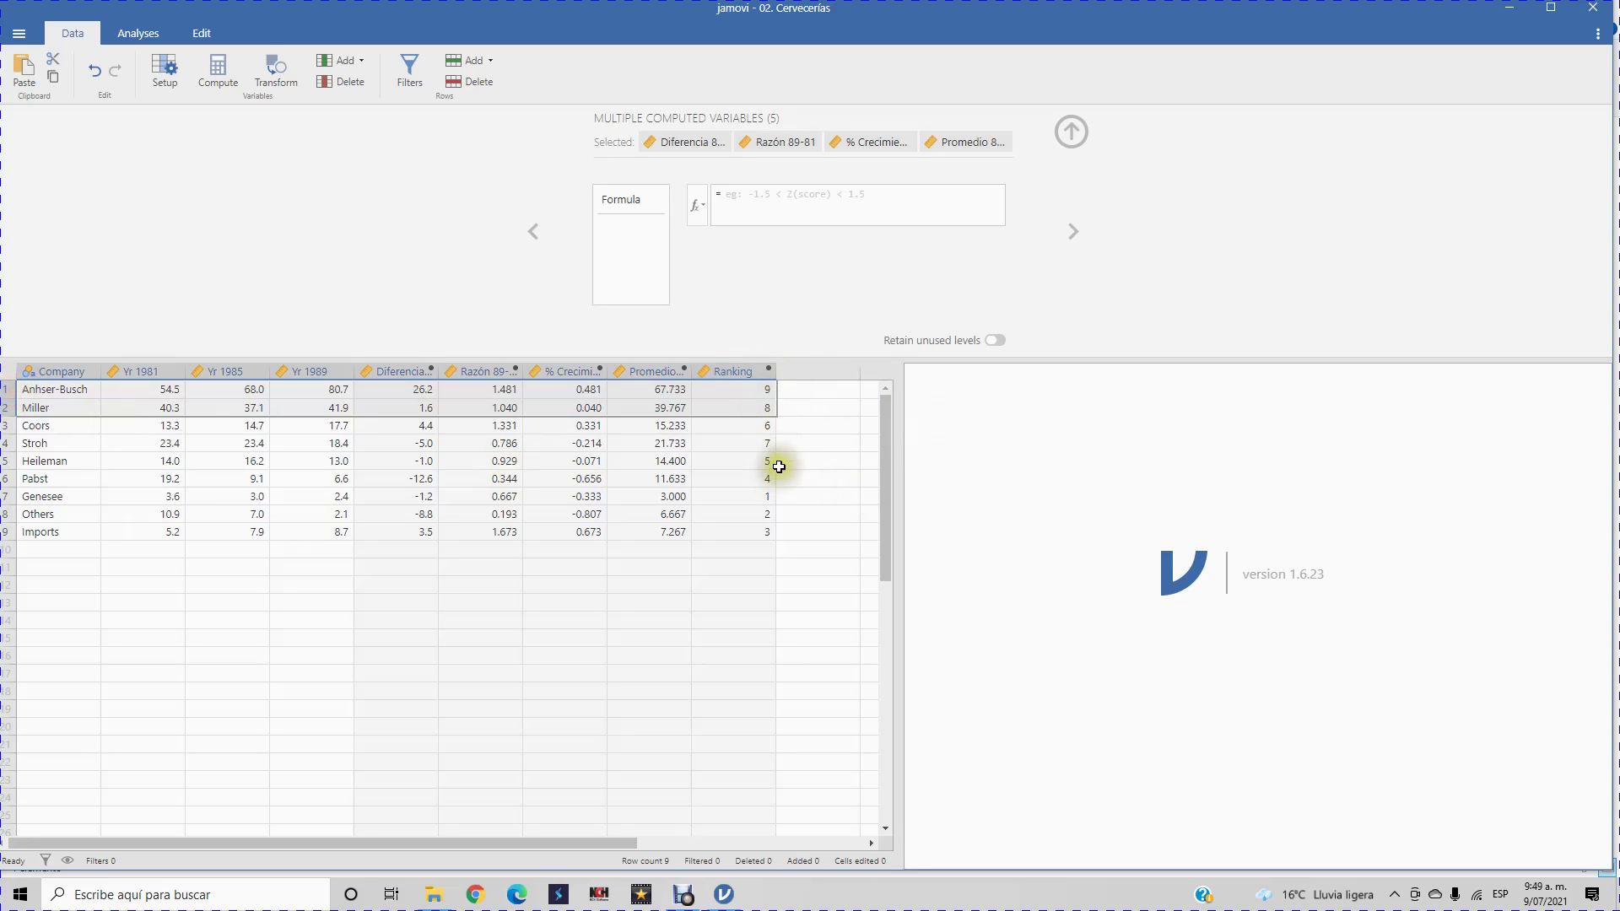
{"action": "left_click_drag", "start_coordinate": [767, 438], "coordinate": [51, 438]}
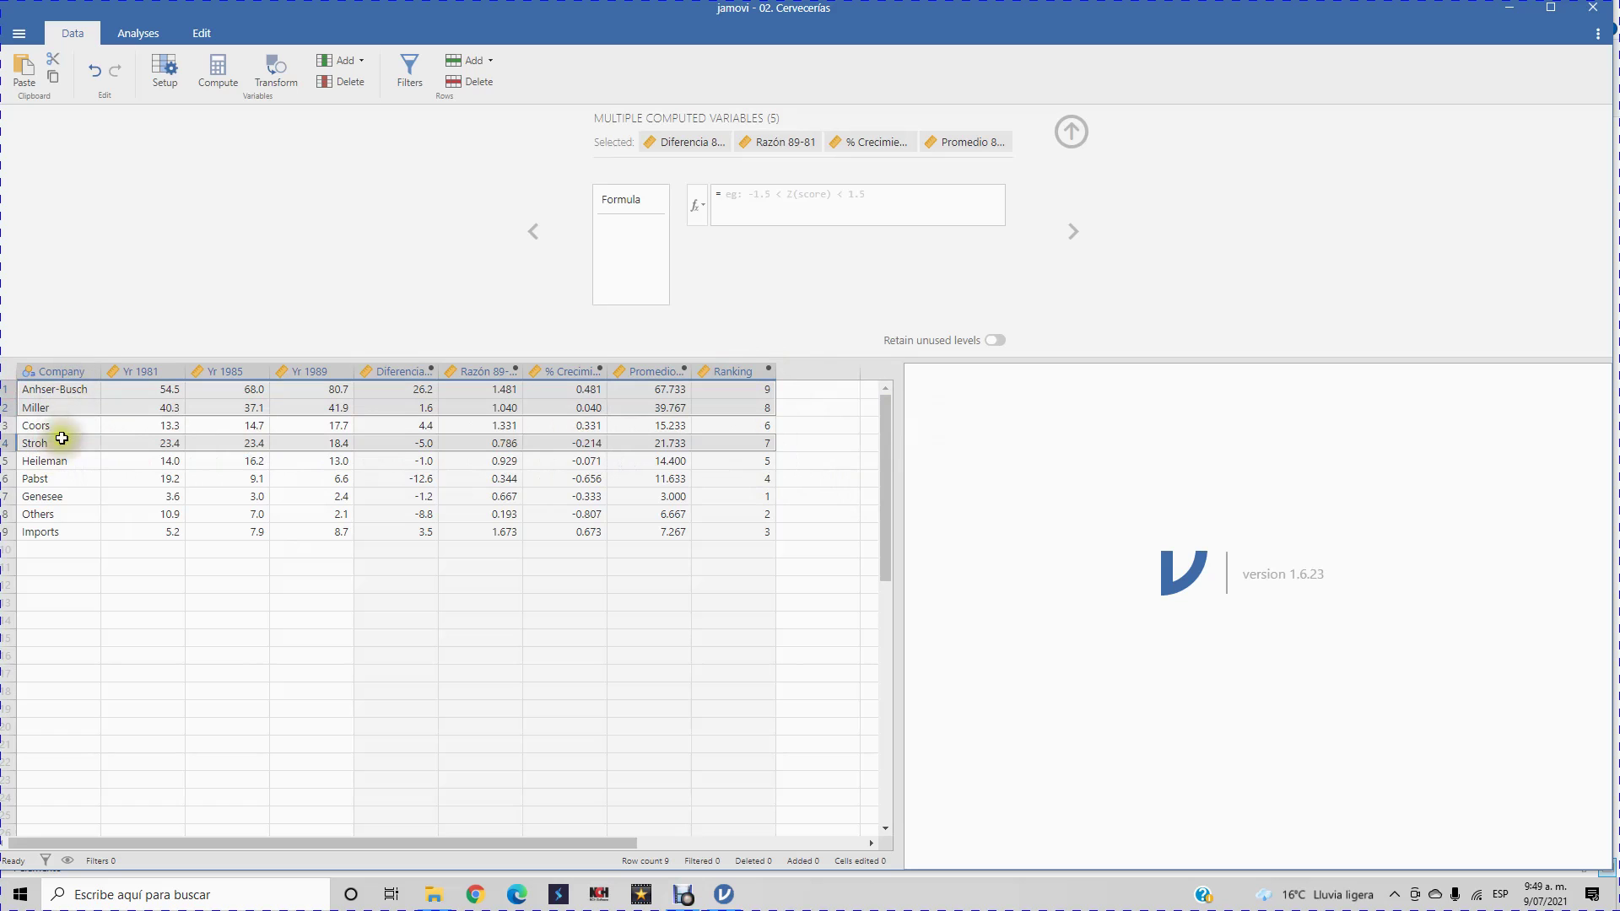